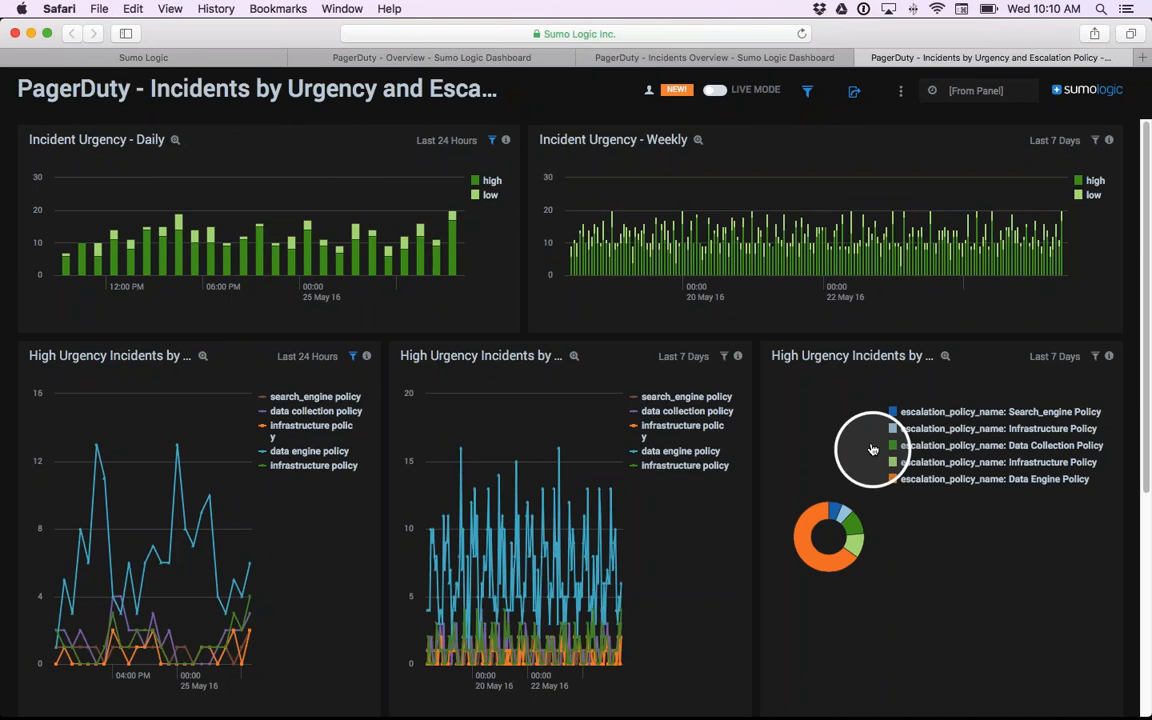
- Switch to Chrome and open the list of available Apps in the Sumo Logic Library
key(super+Tab)
key(super+Tab)
key(super+Tab)
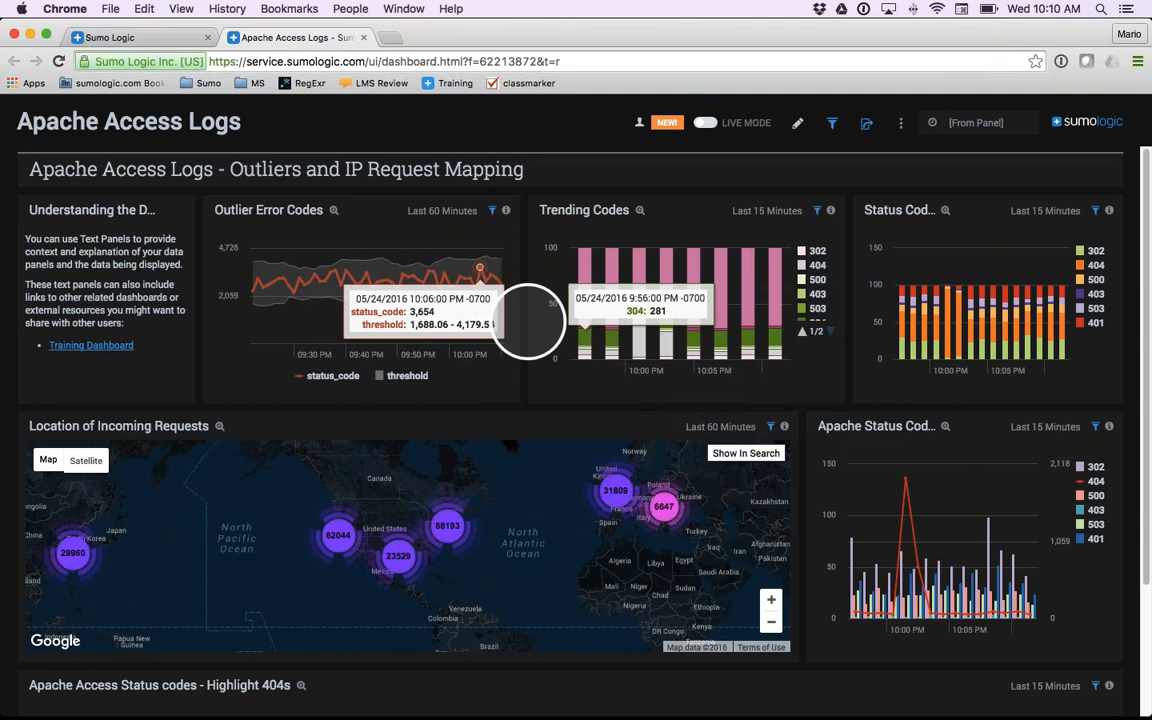
click(137, 40)
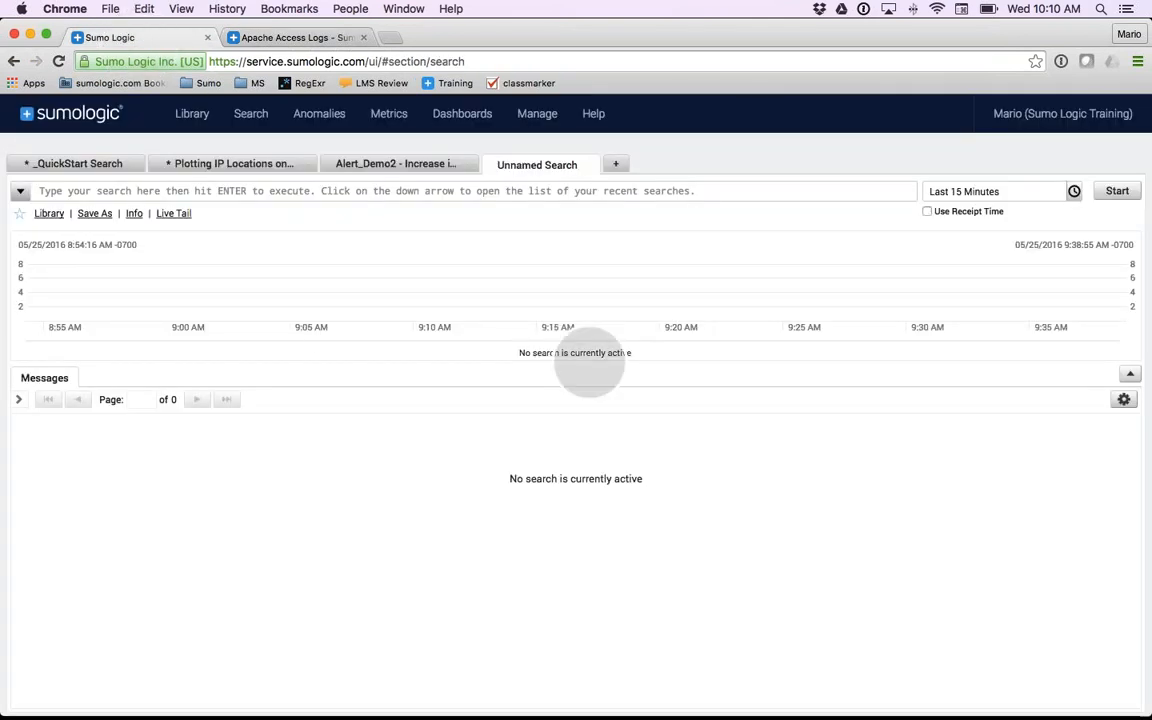
click(195, 118)
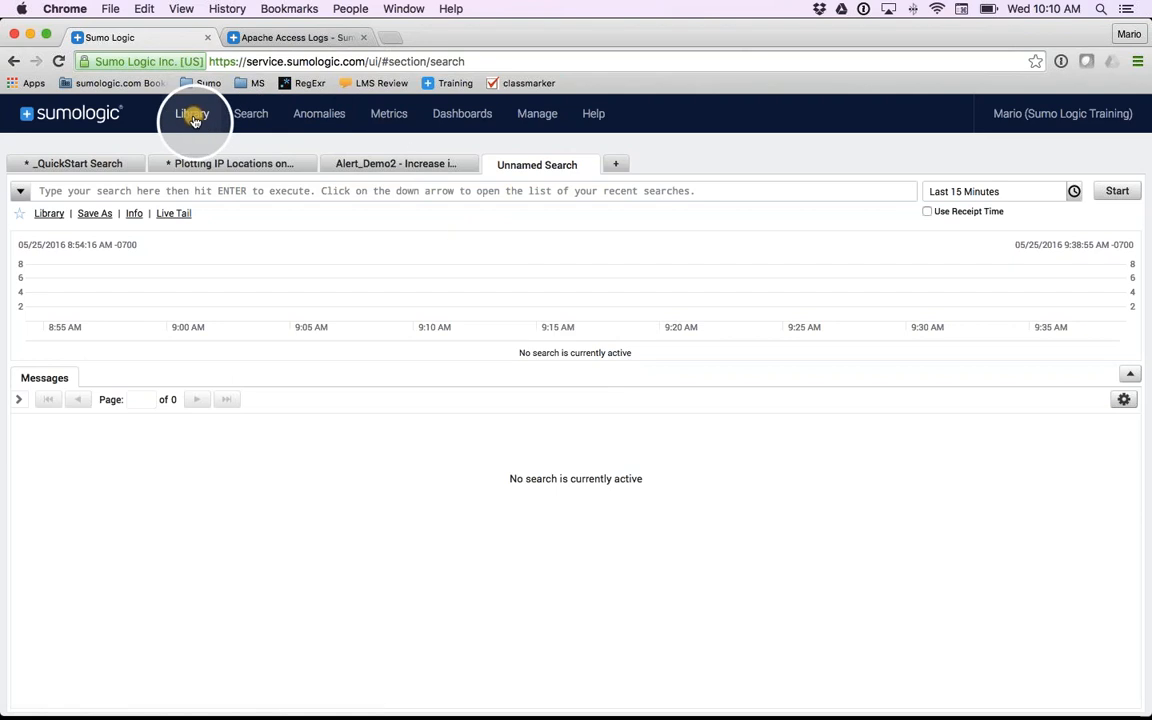
click(28, 380)
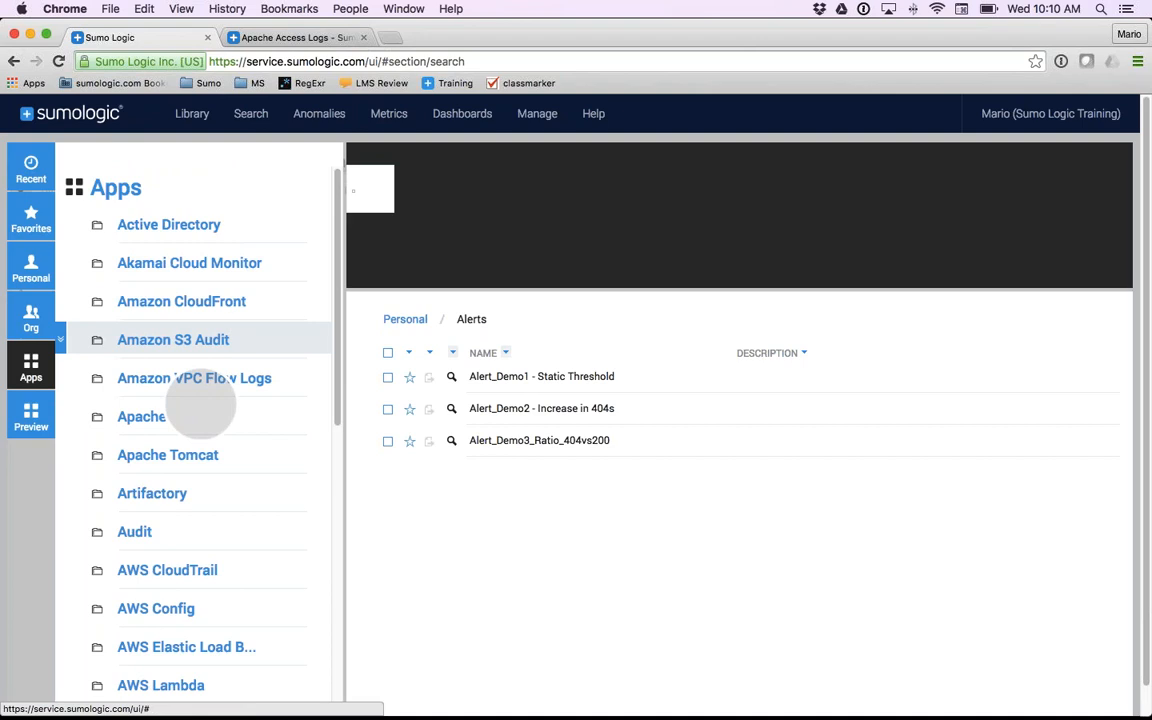
- Browse the Apps list and view the details and dashboards of the Artifactory app
scroll(200, 455, down, 8)
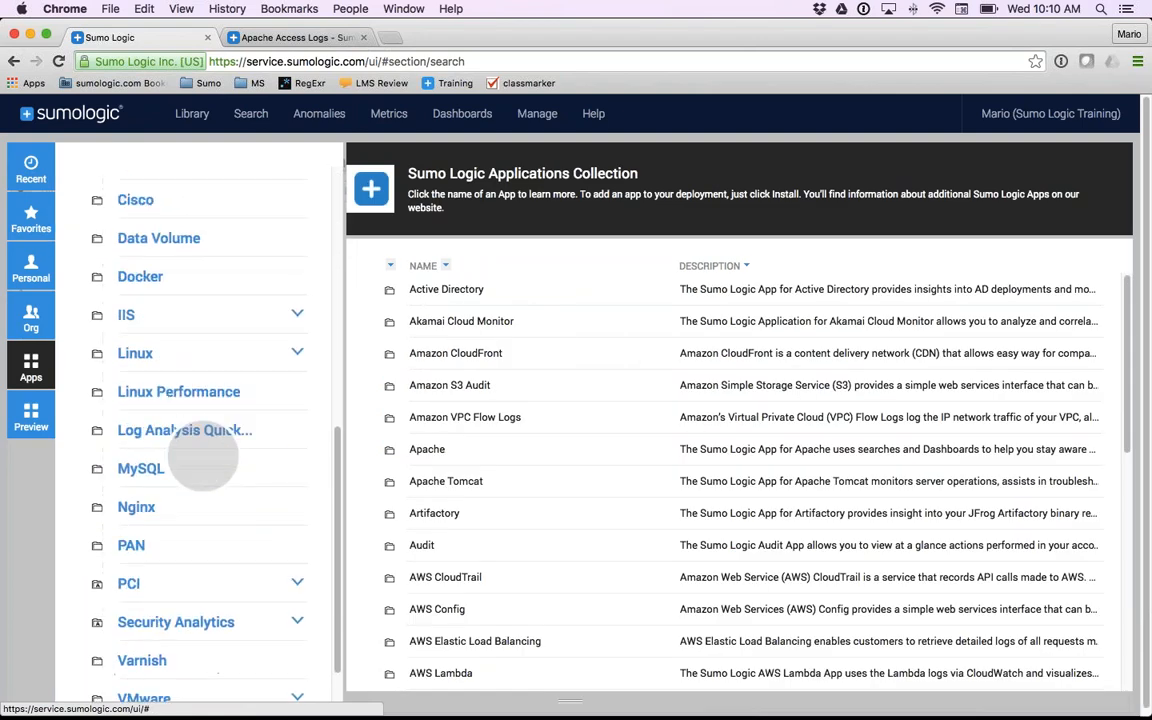
scroll(201, 457, up, 8)
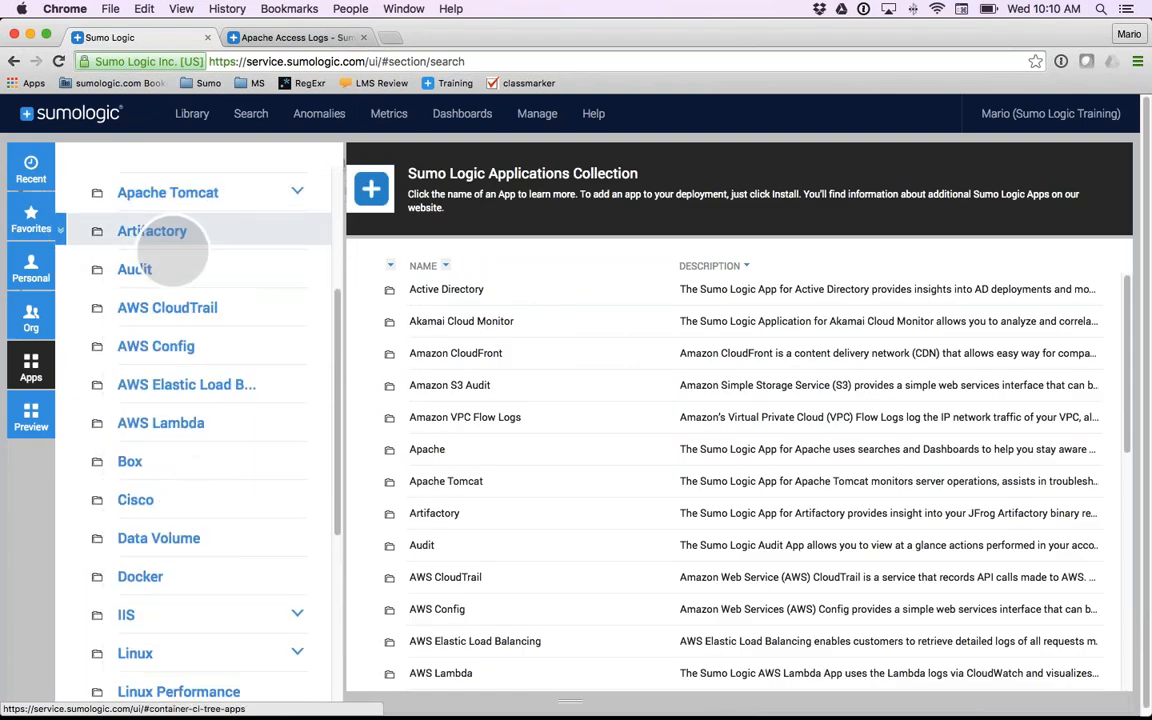
click(152, 240)
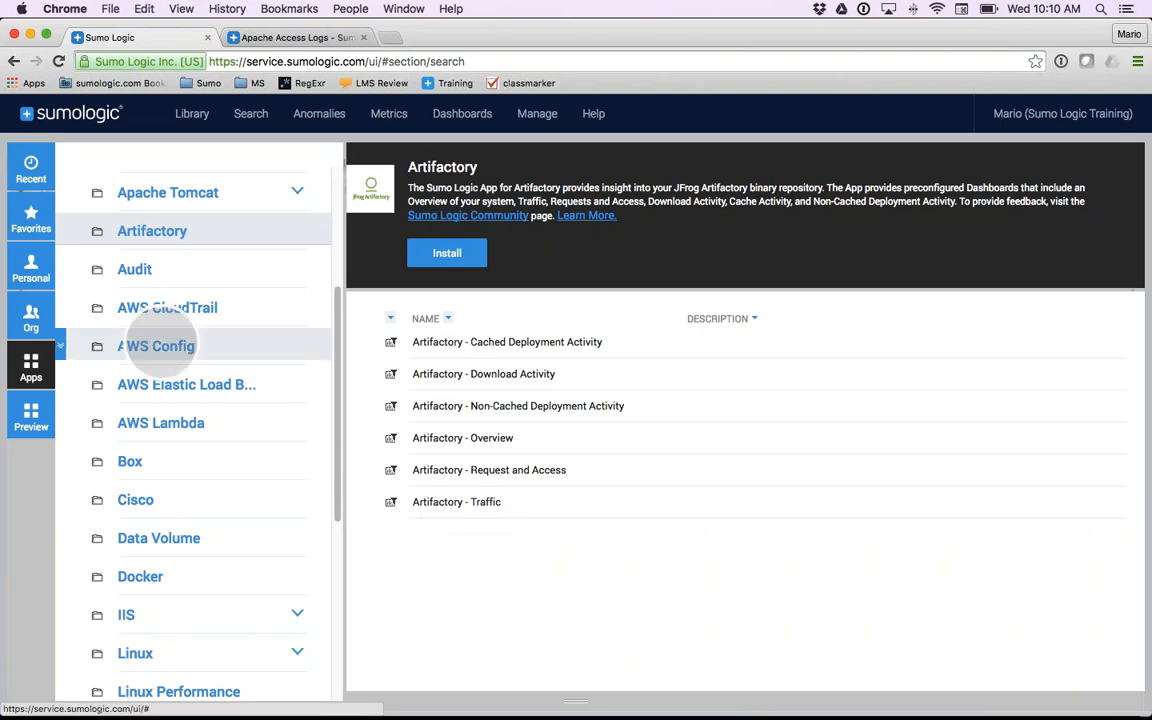
- Look through the rest of the Apps list, then view PagerDuty among the Preview apps
scroll(155, 343, down, 5)
scroll(158, 343, down, 5)
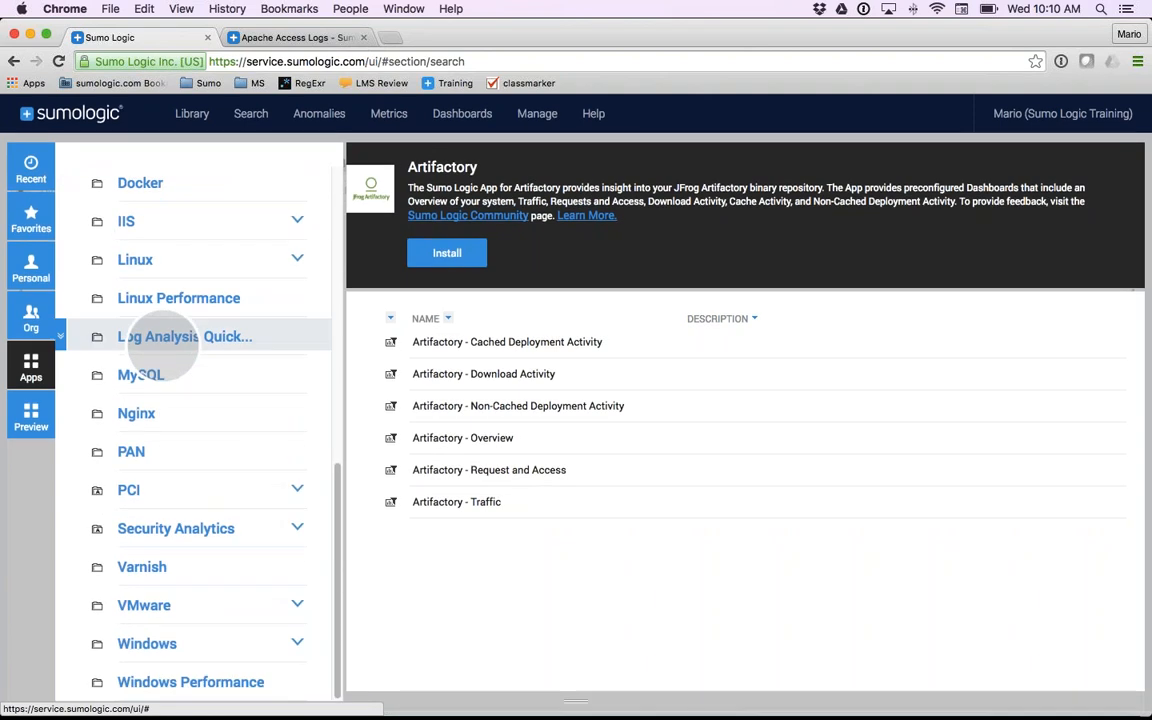
click(31, 412)
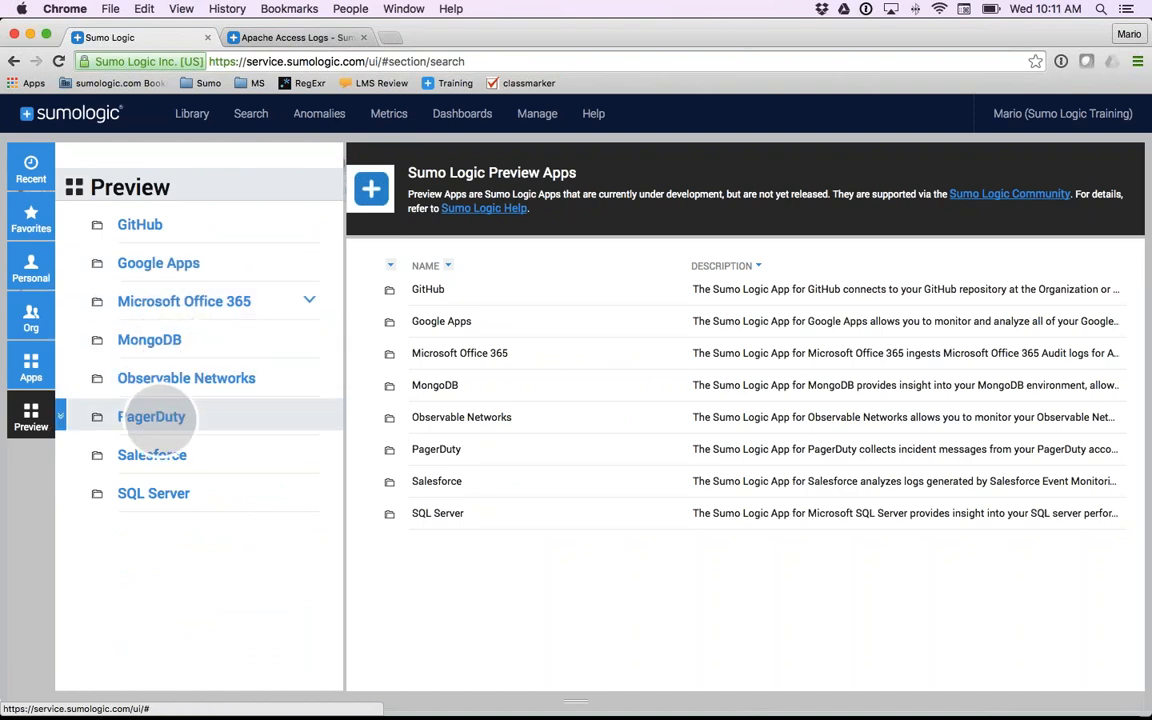
click(165, 416)
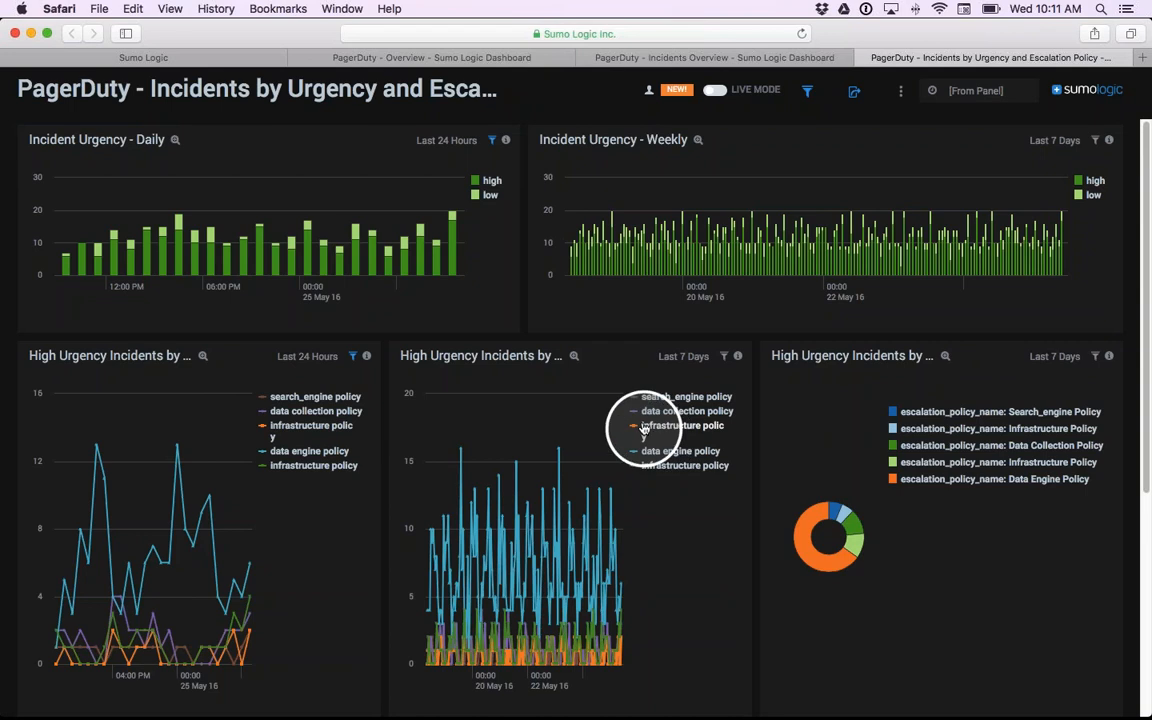
- Set the Incident Urgency - Daily panel's time range to Last 6 Hours, then the whole dashboard's time range to Last 60 Minutes
click(426, 148)
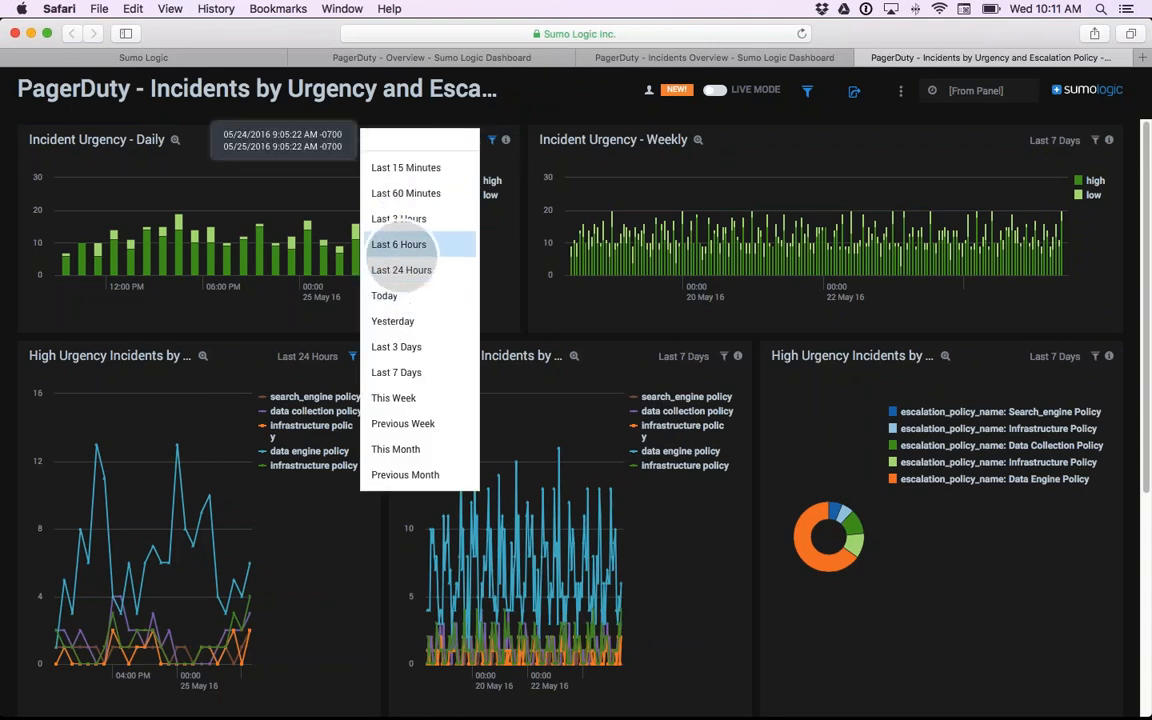
click(399, 250)
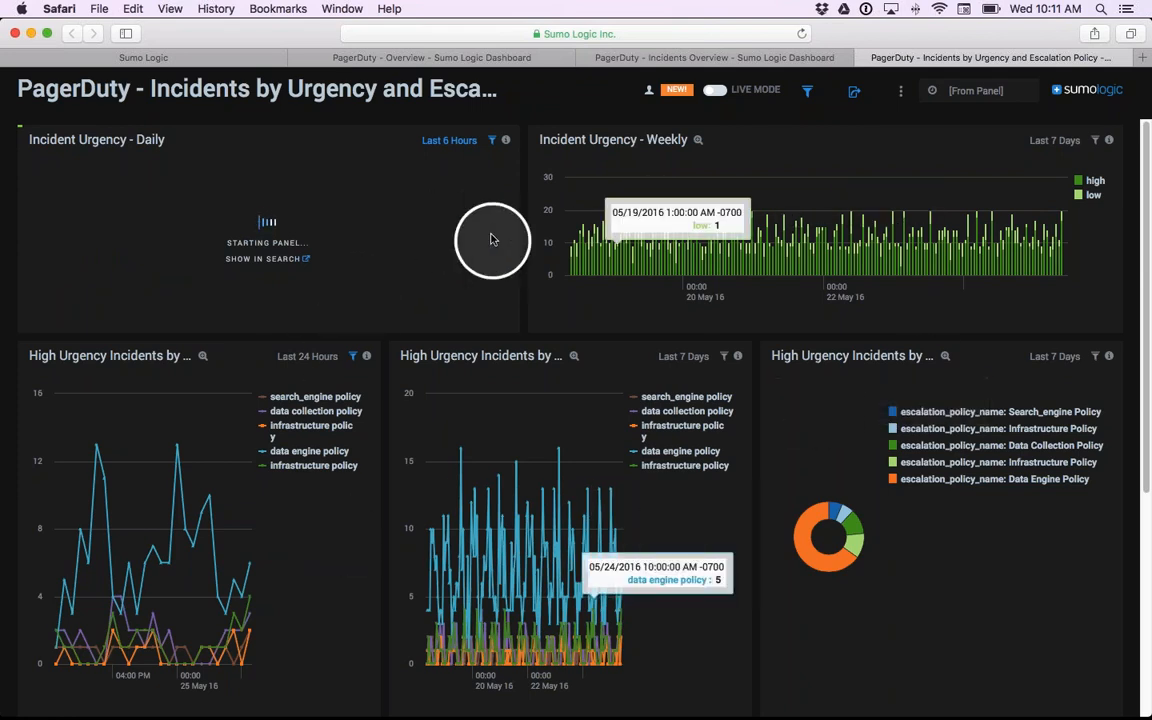
click(977, 90)
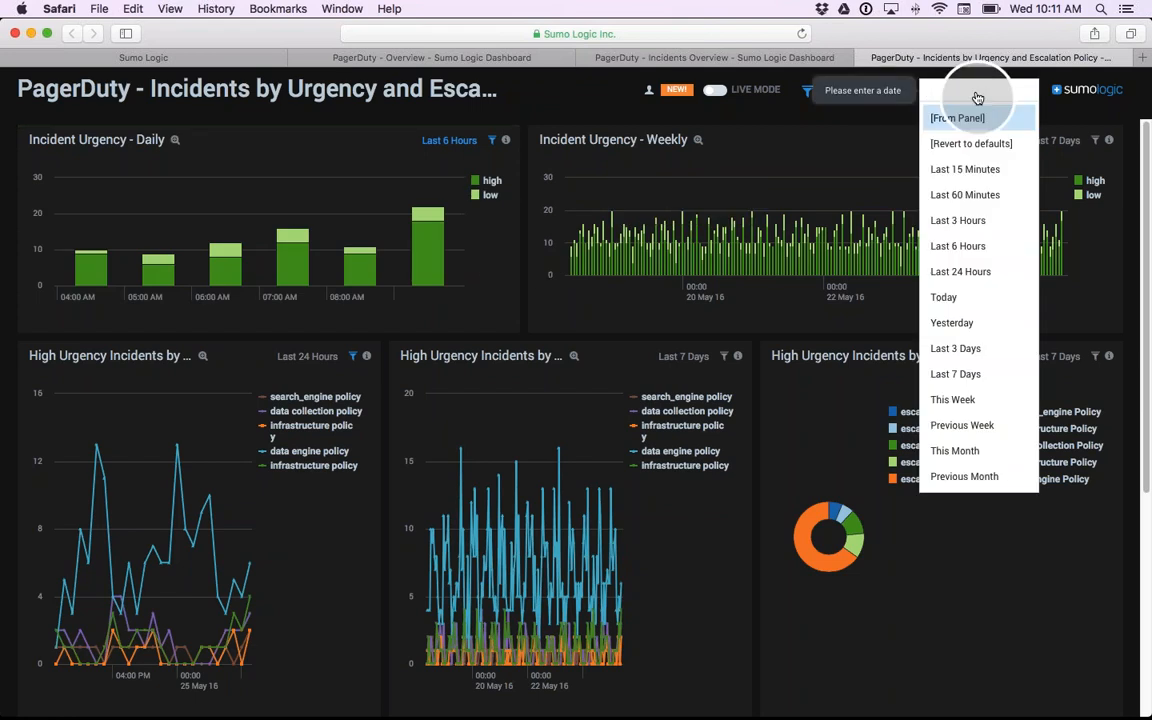
click(961, 197)
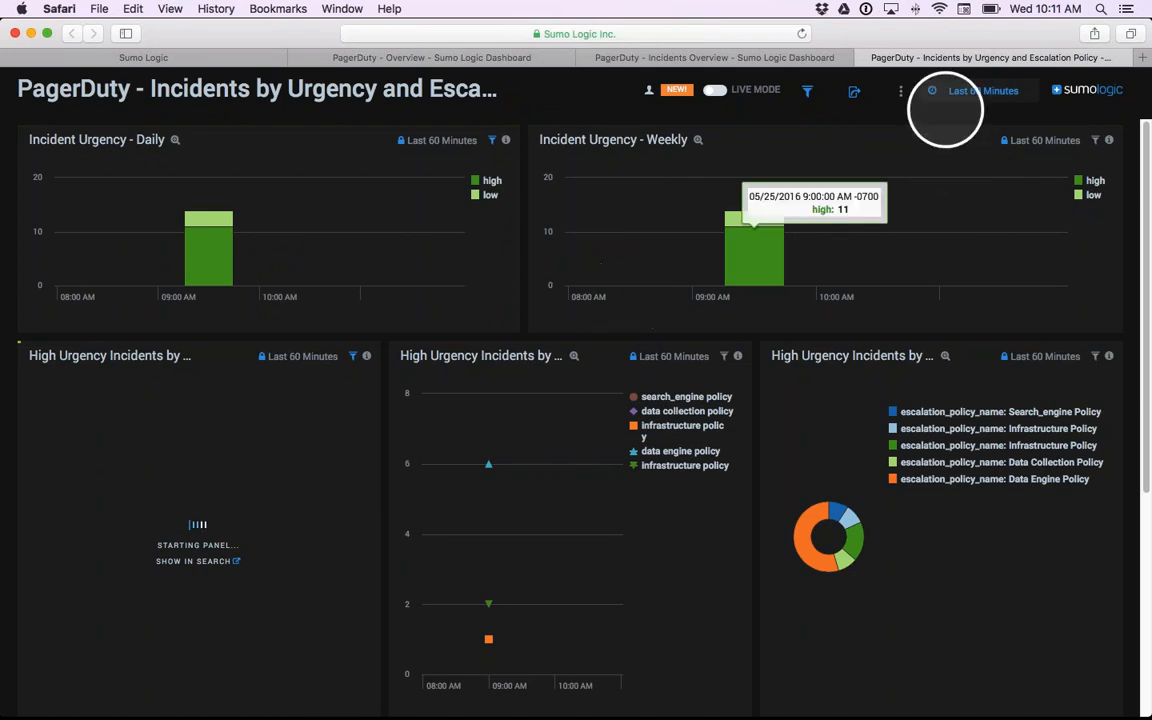
- Revert the dashboard's time ranges to their defaults
click(962, 92)
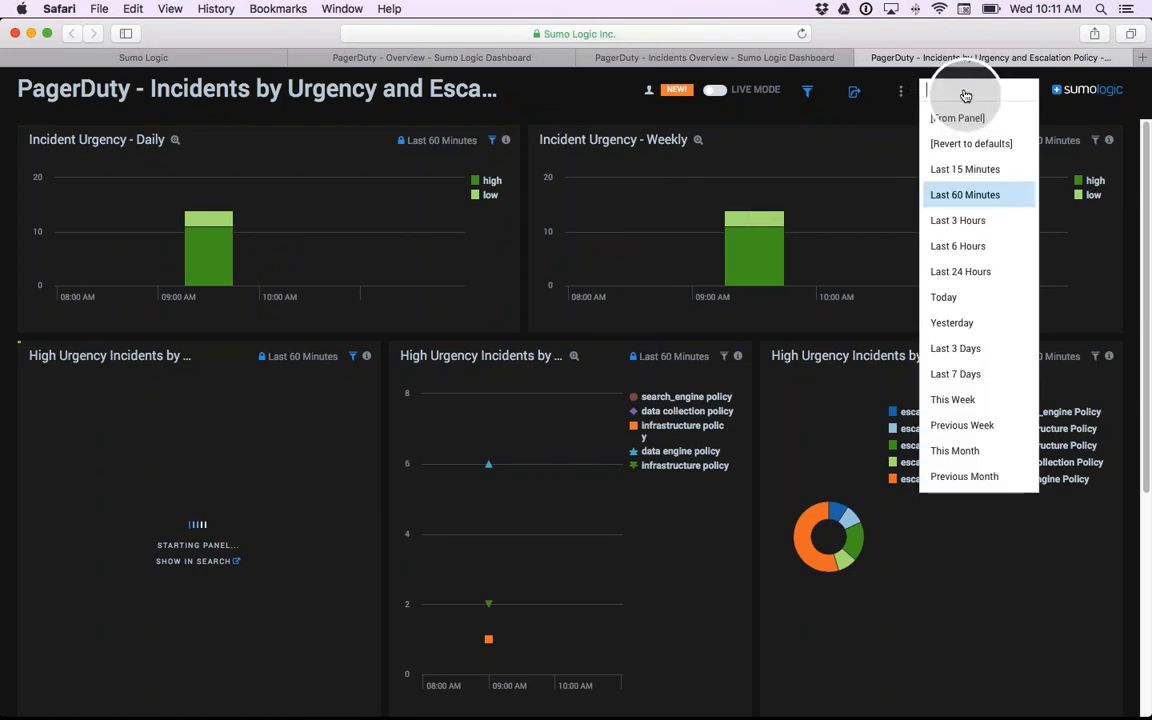
click(966, 145)
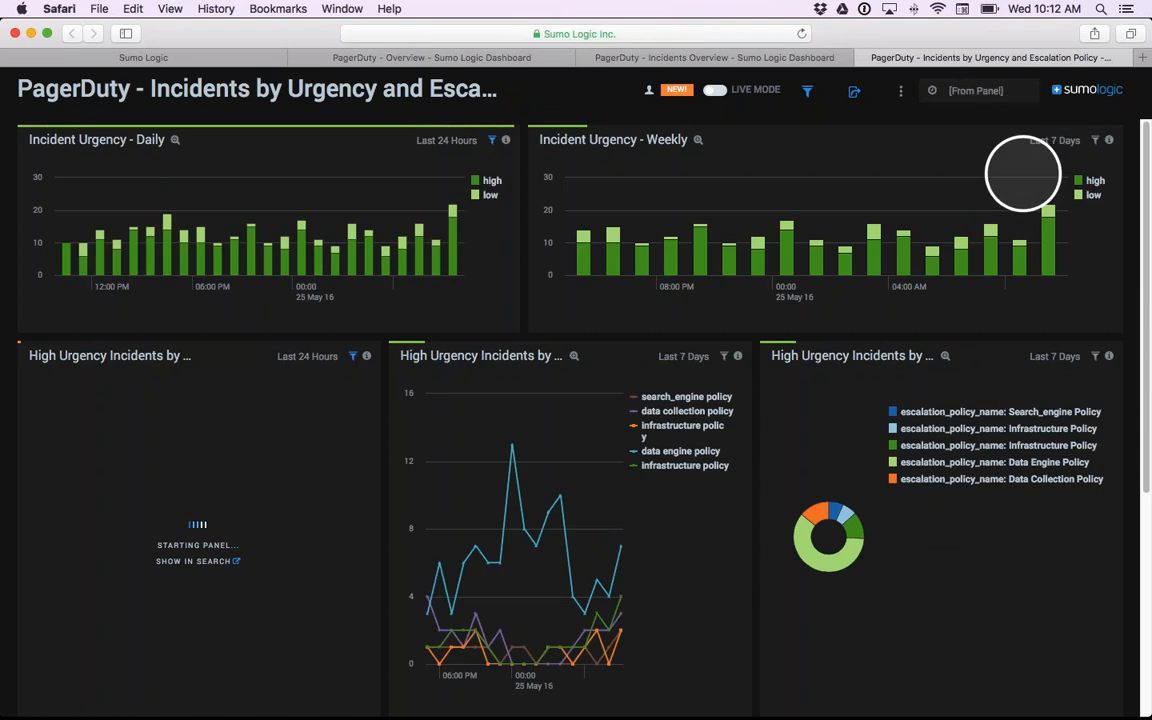
click(1041, 164)
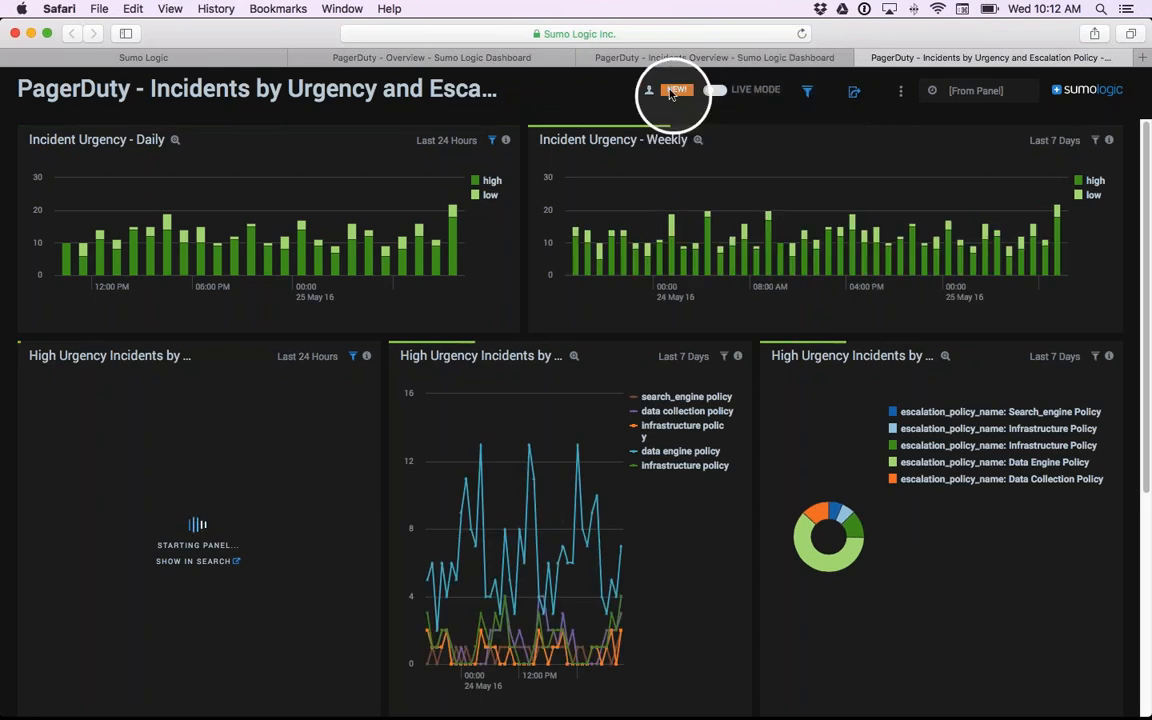
- Examine the filters for all panels, including escalation_policy_name, service_name and incident_urgency, and close them
mouse_move(650, 93)
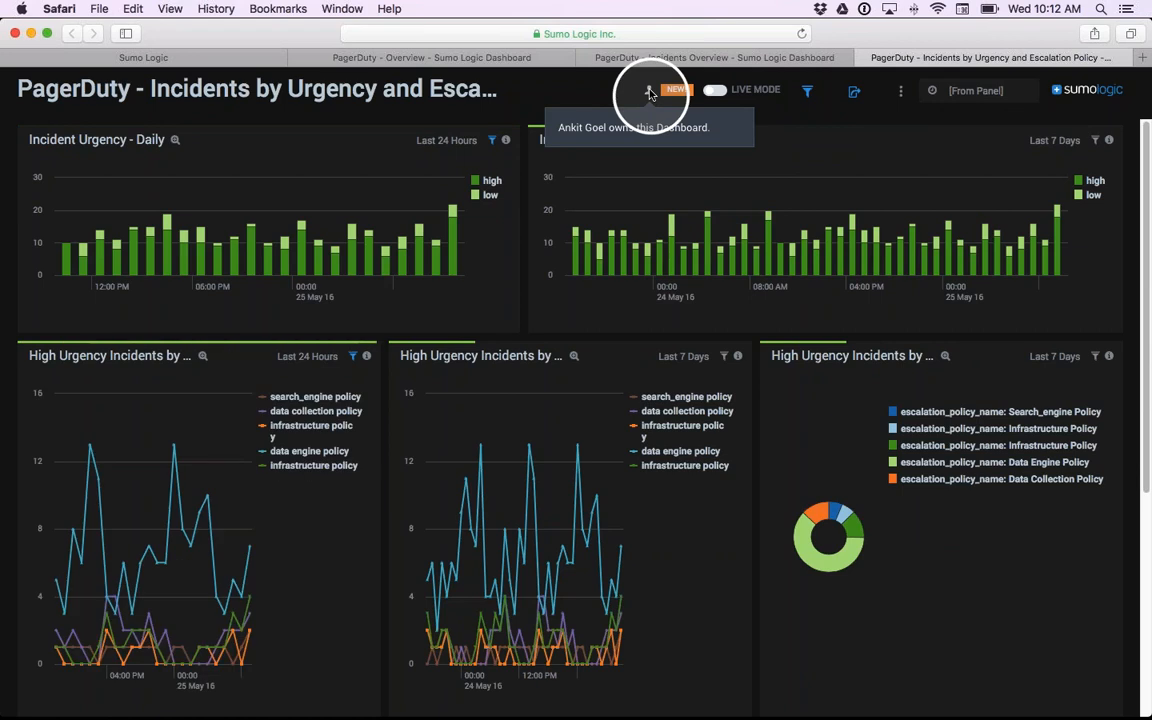
click(808, 92)
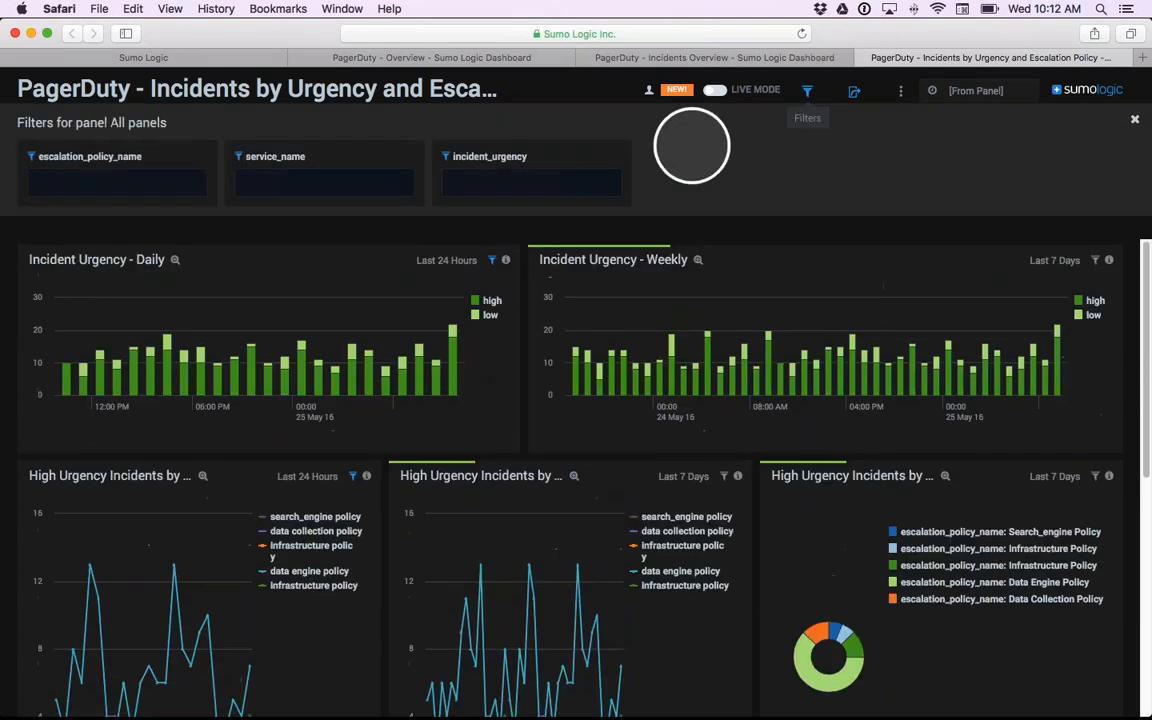
click(92, 183)
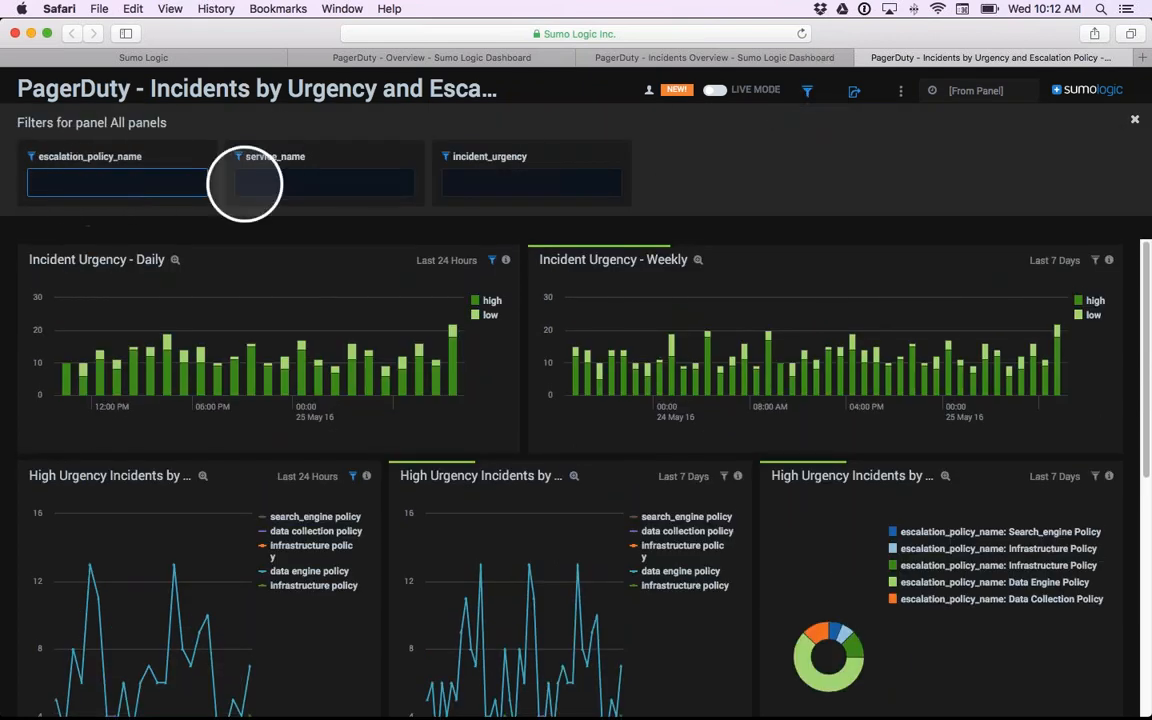
click(400, 186)
click(470, 182)
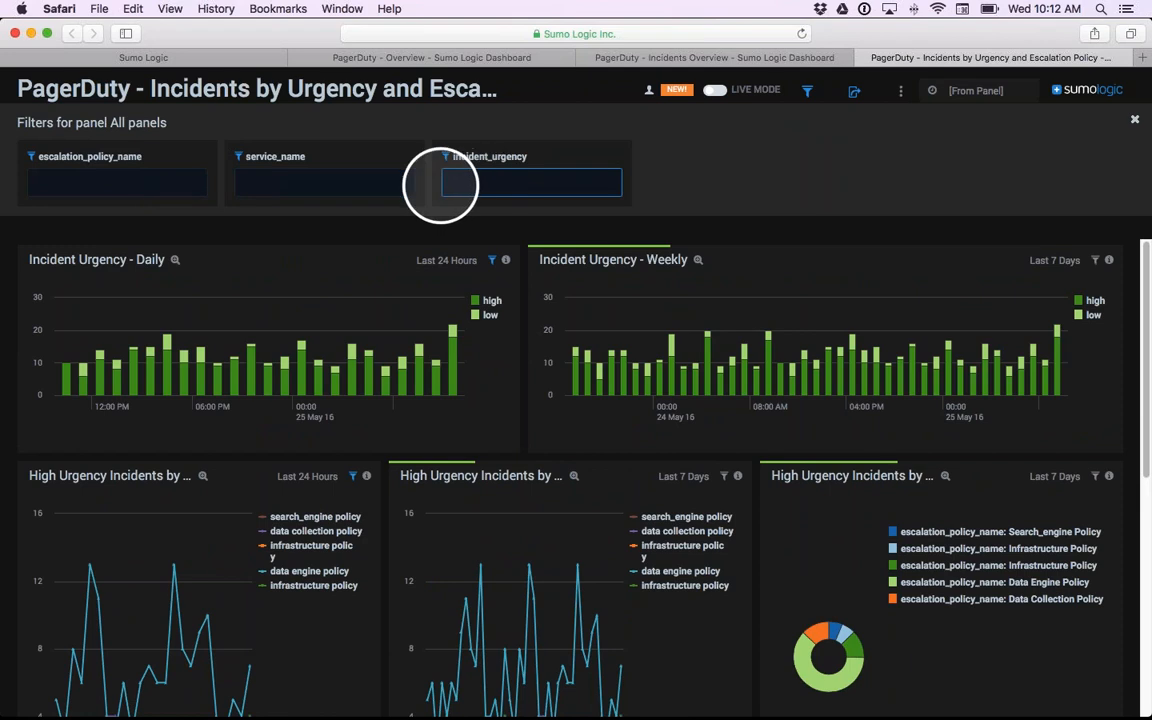
click(300, 184)
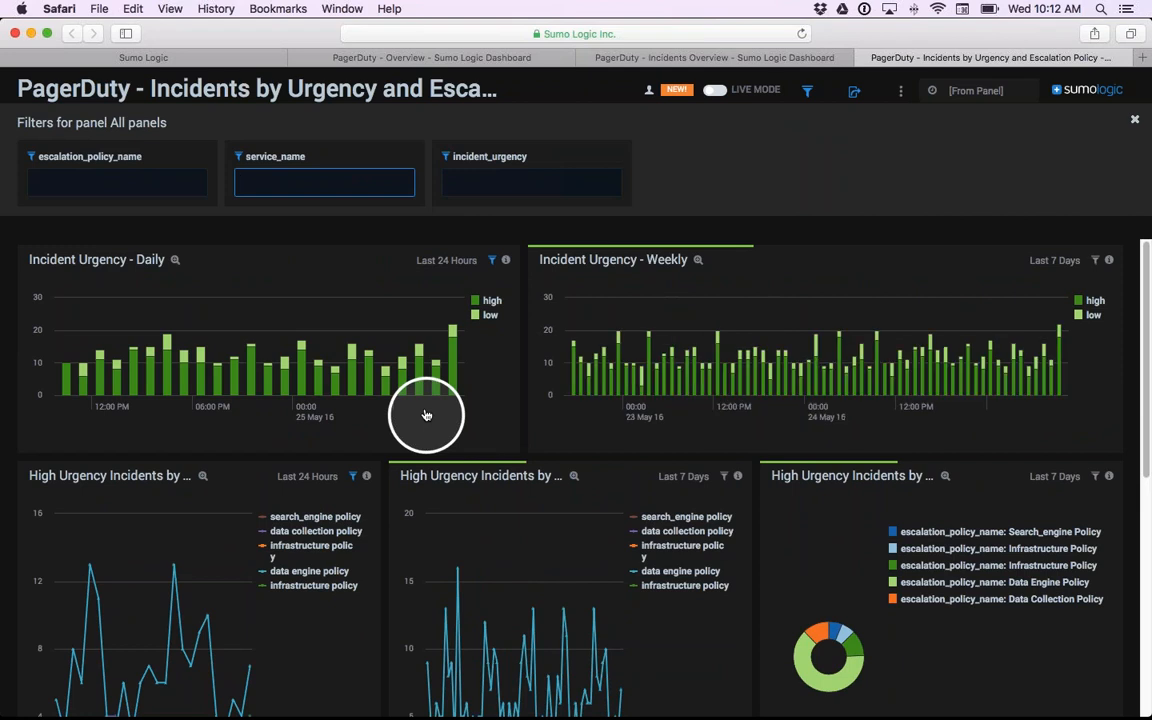
click(1134, 120)
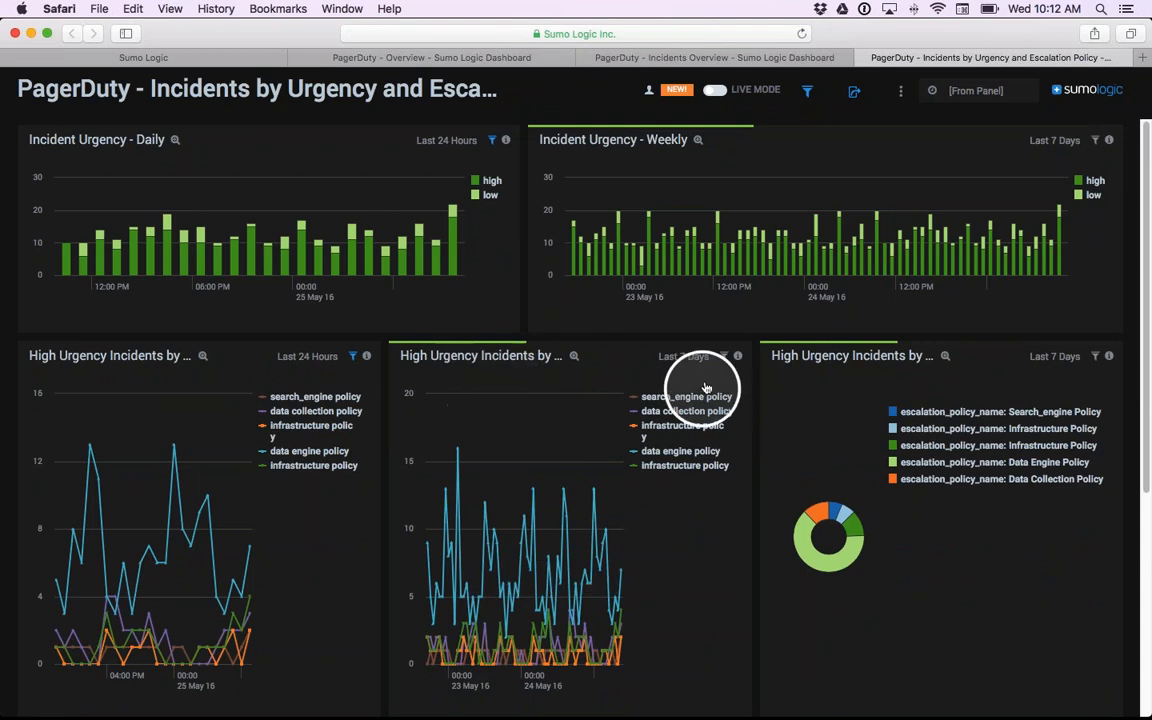
- Compare the filters of the weekly and daily High Urgency Incidents by Escalation Policy panels, then close them
click(725, 357)
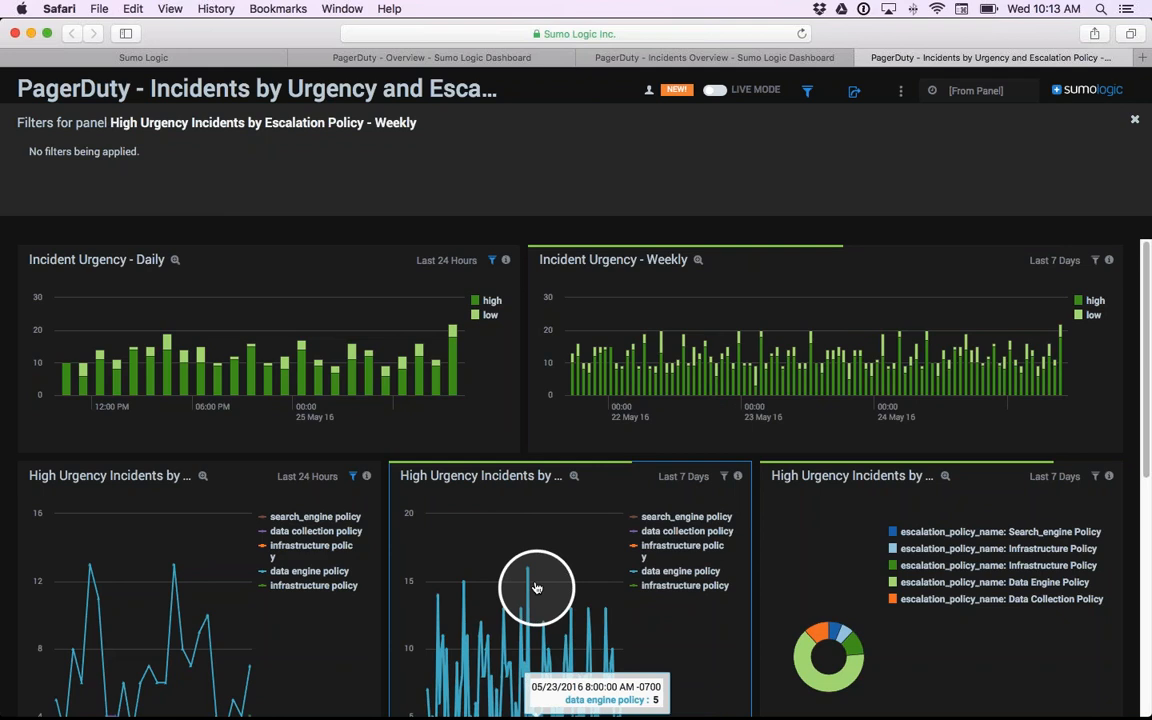
click(353, 477)
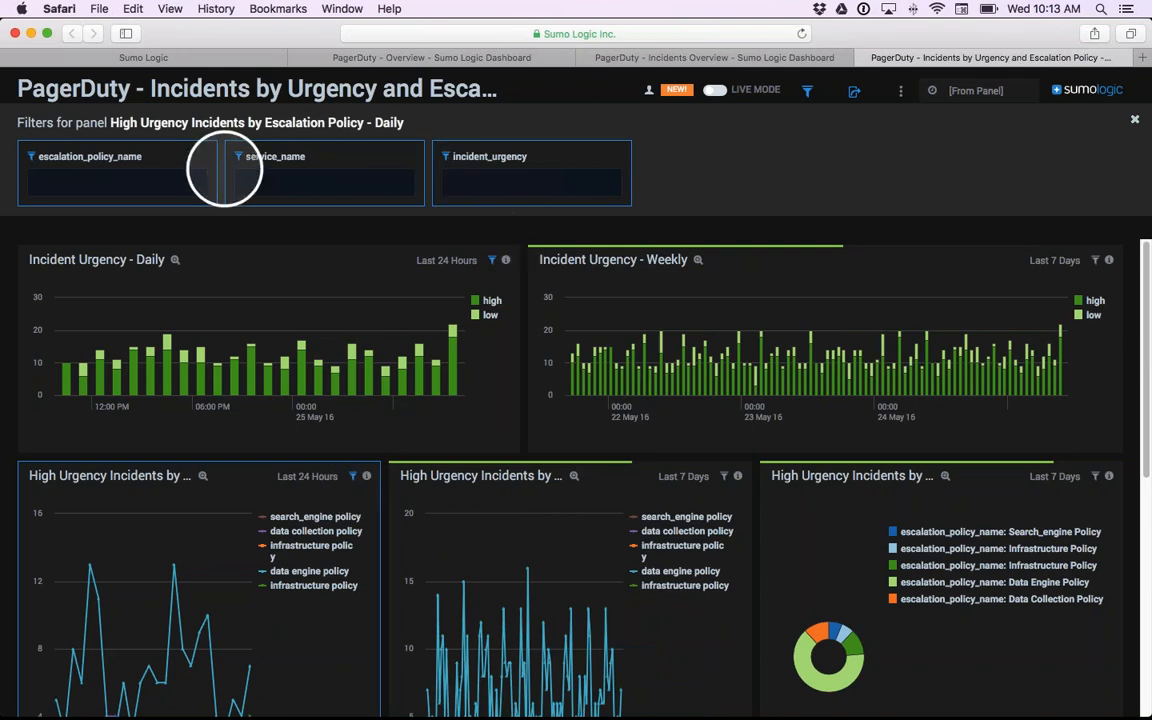
click(1135, 122)
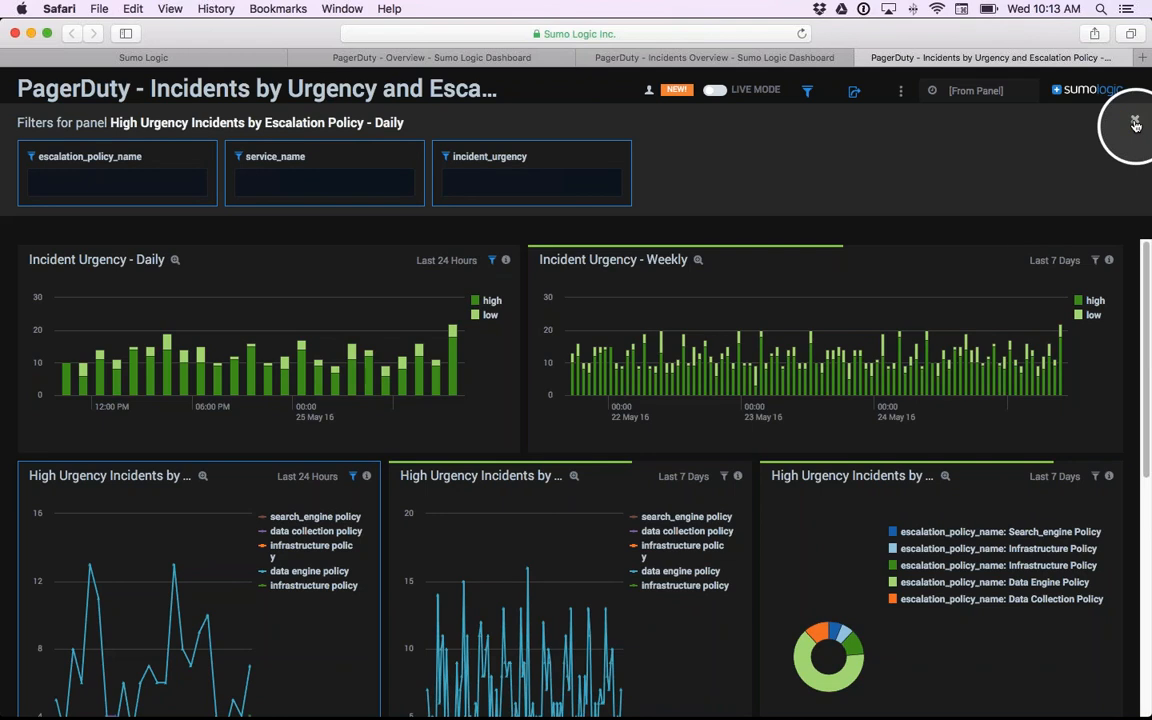
- View the dashboard's shareable link and its additional options, closing both without changes
mouse_move(649, 97)
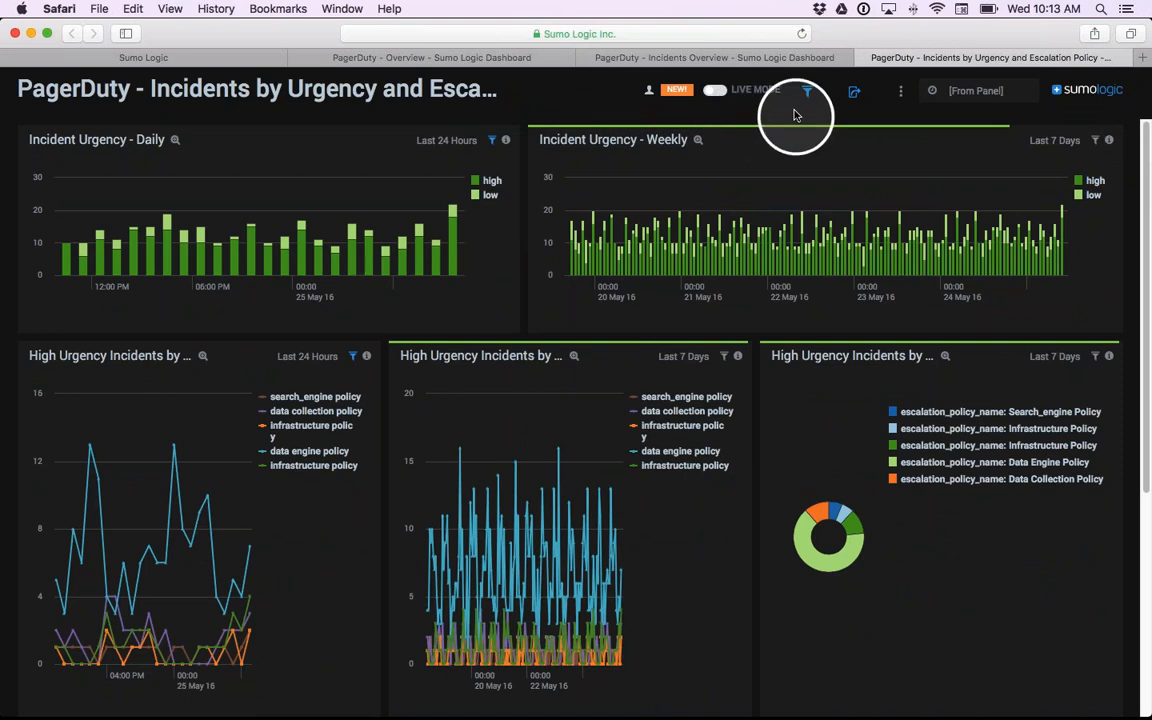
click(855, 94)
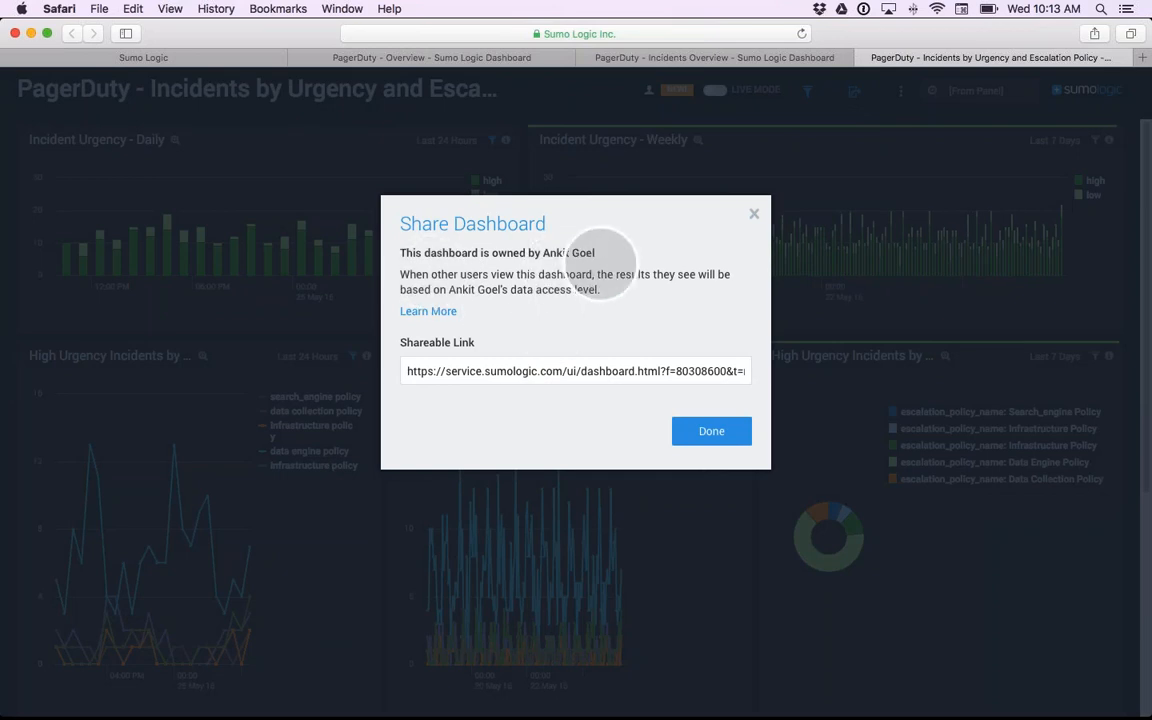
click(445, 372)
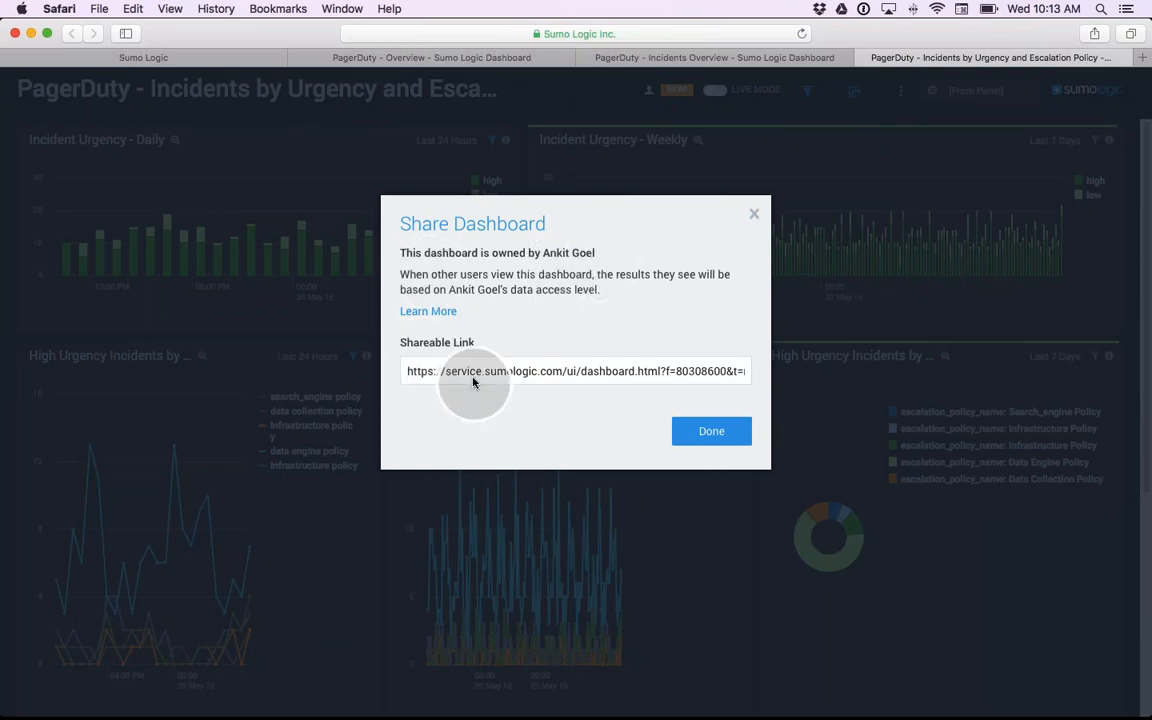
click(755, 217)
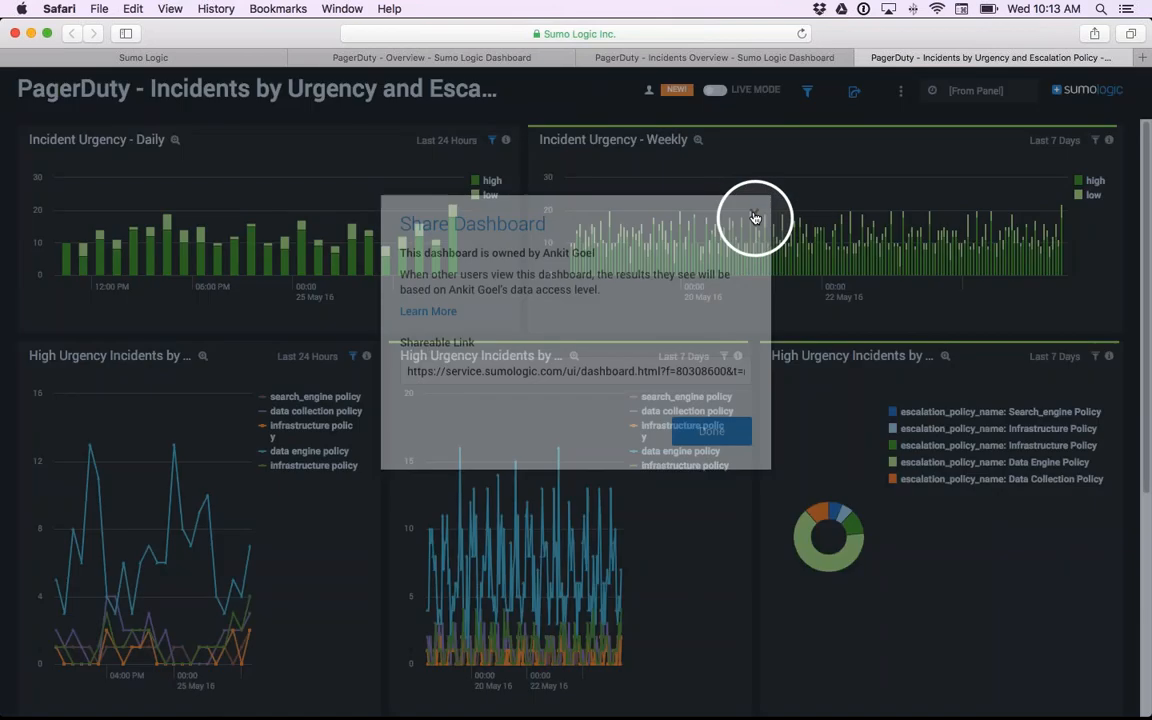
click(900, 95)
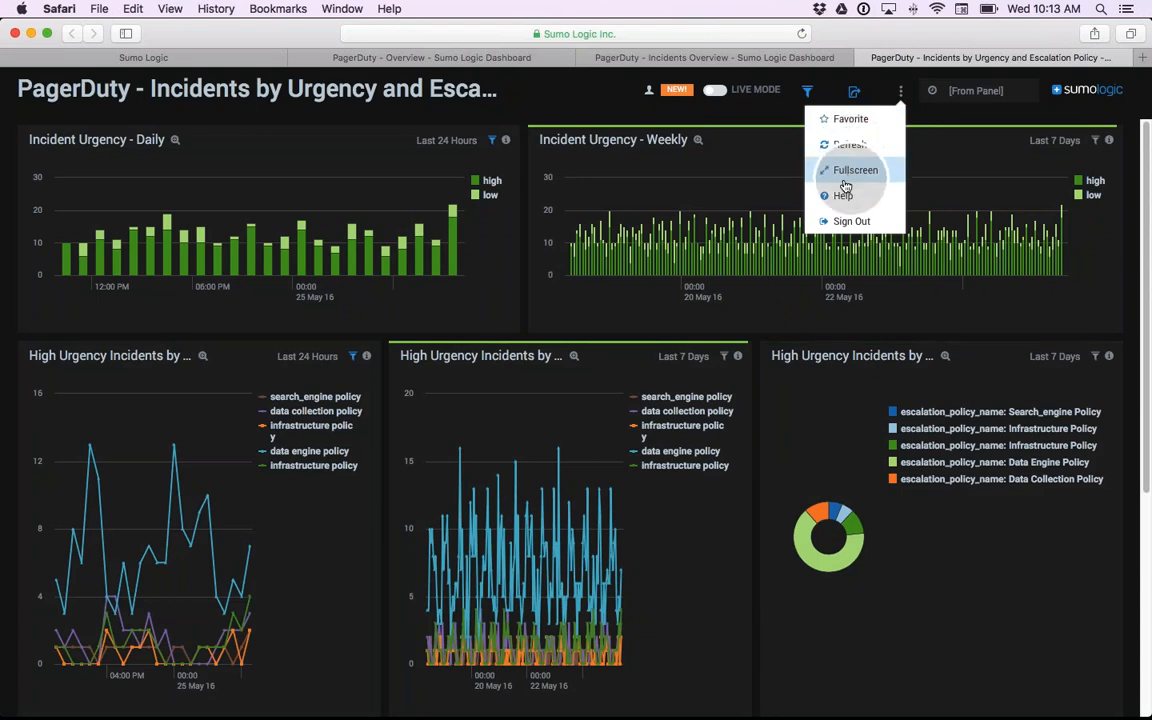
click(1005, 118)
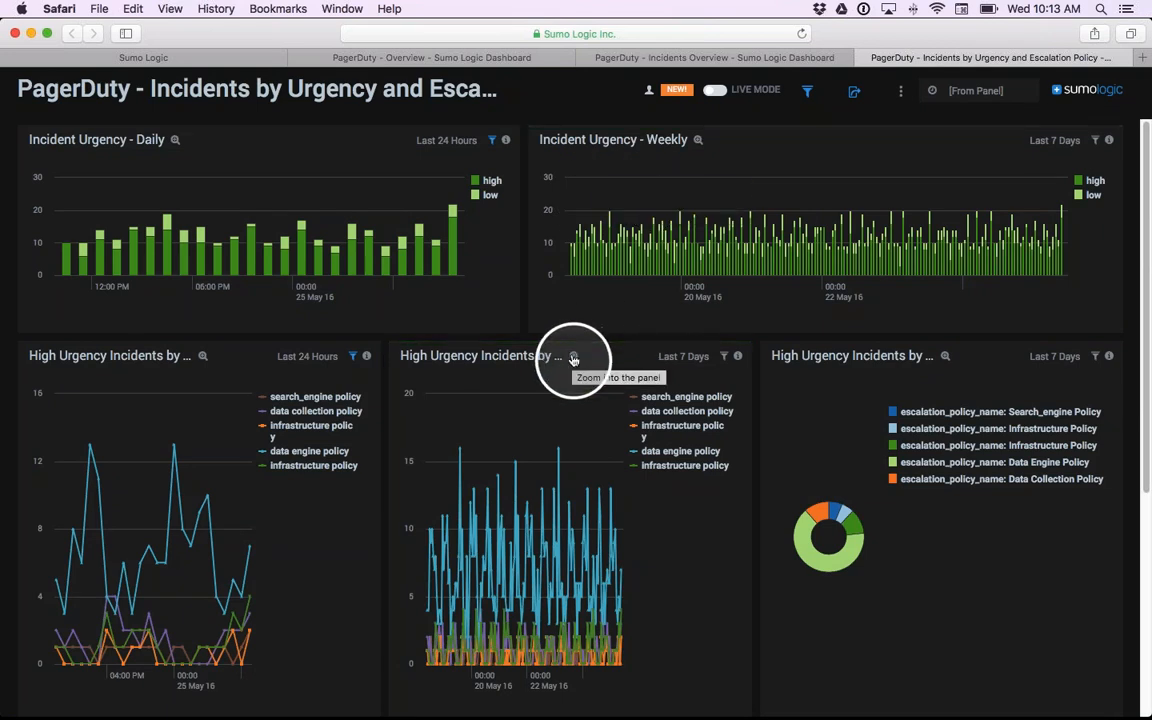
- Zoom into the weekly High Urgency Incidents by Escalation Policy panel, then return to the dashboard
click(574, 359)
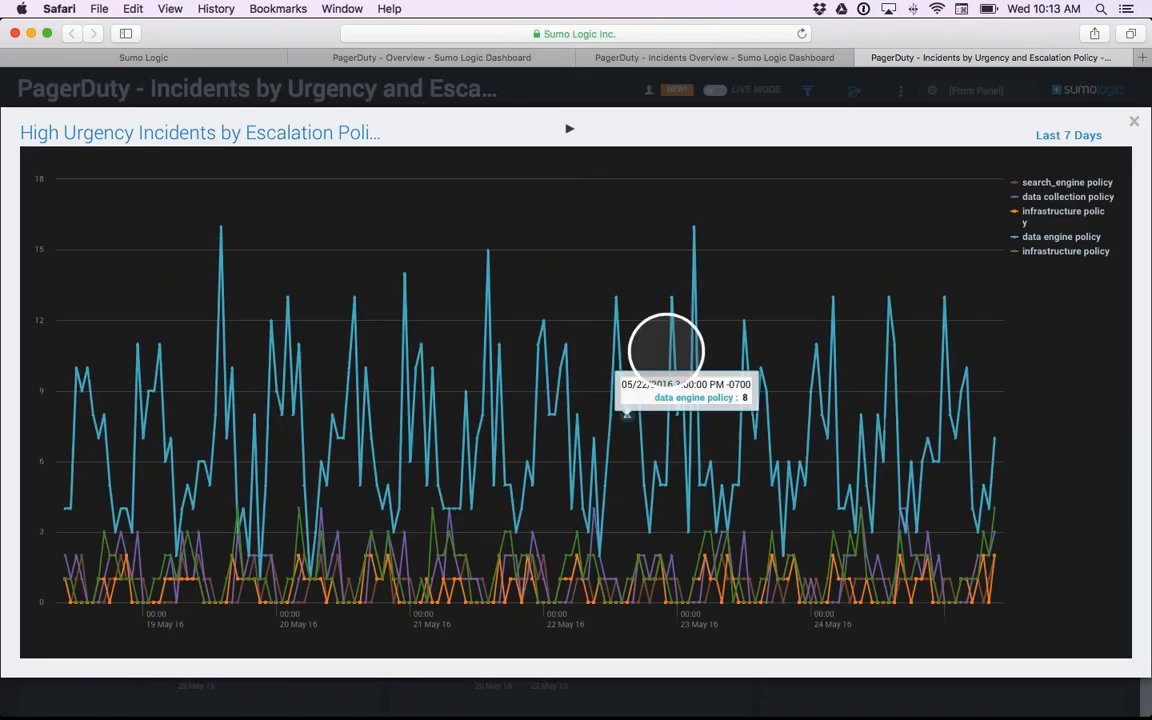
click(1134, 122)
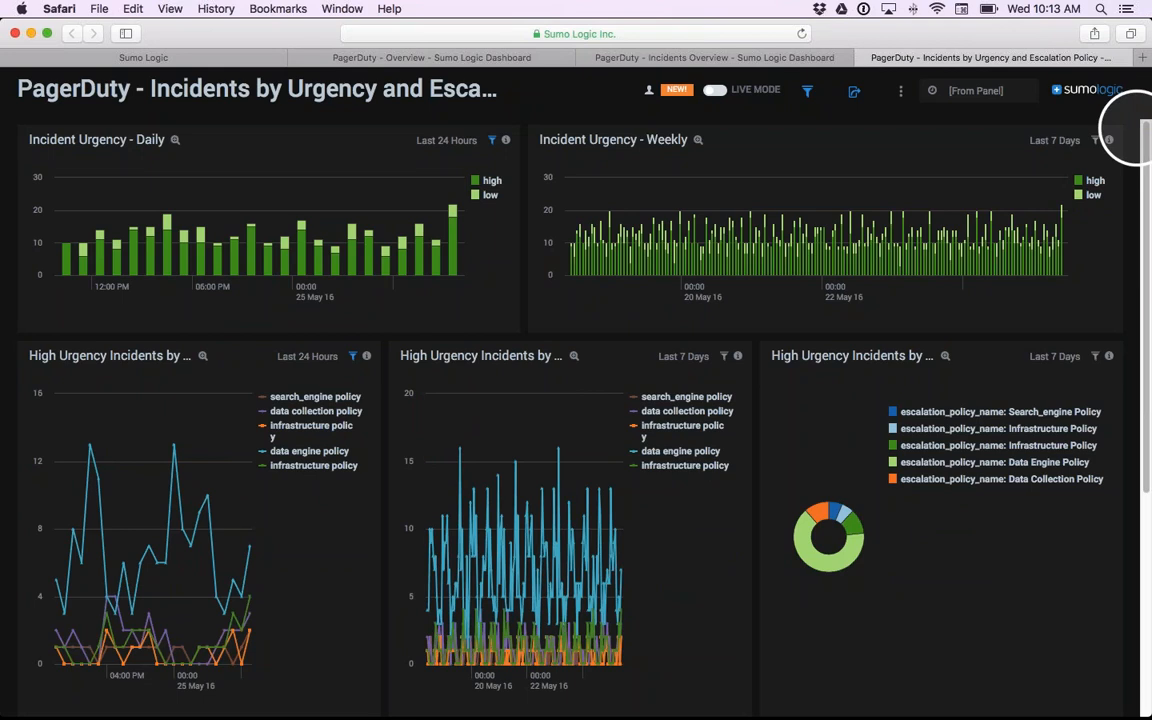
- Open the search behind the Incident Urgency - Weekly panel
click(765, 247)
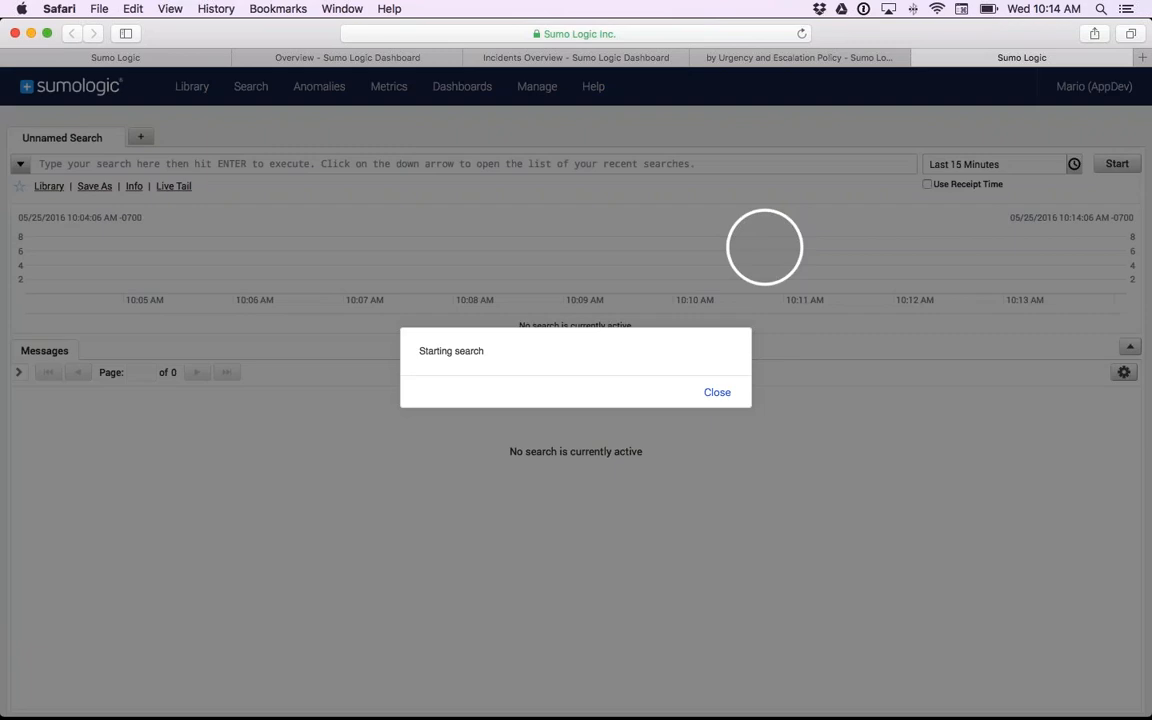
- Dismiss the search start notice and set the timeslice in the Incident Urgency - Weekly query to 30m
click(717, 392)
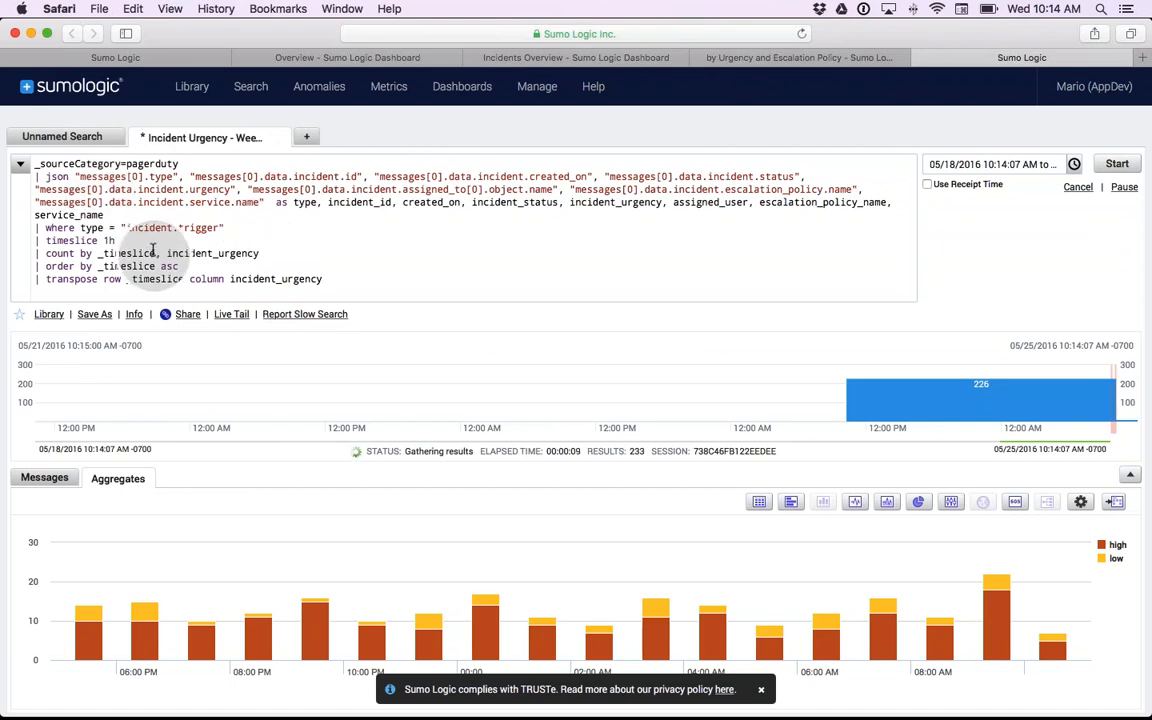
mouse_move(110, 243)
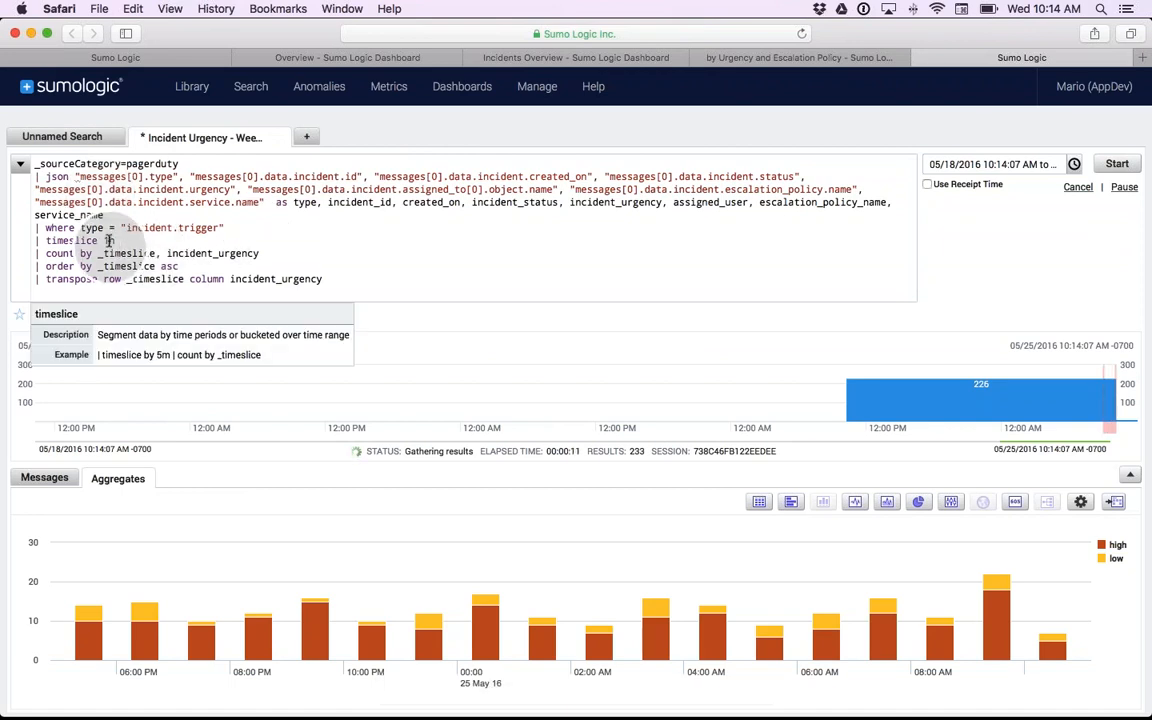
drag(121, 242, 98, 242)
key(BackSpace)
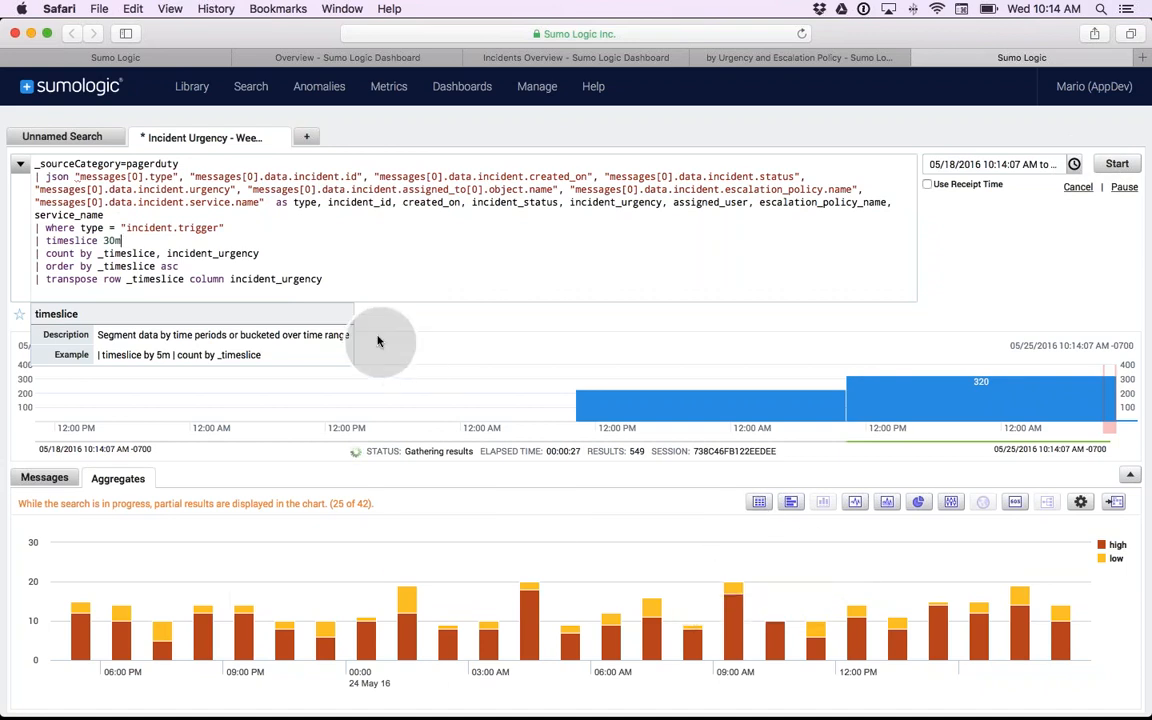
- Return to the PagerDuty - Overview dashboard and turn on Live Mode
click(815, 57)
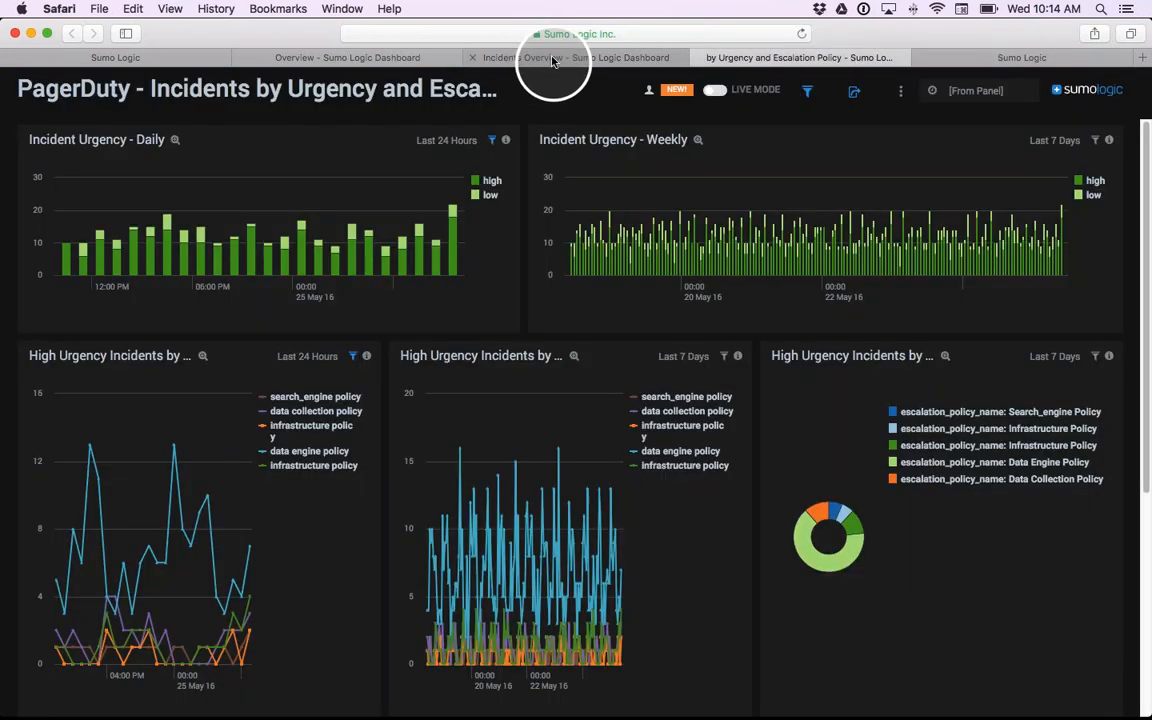
click(552, 57)
click(365, 58)
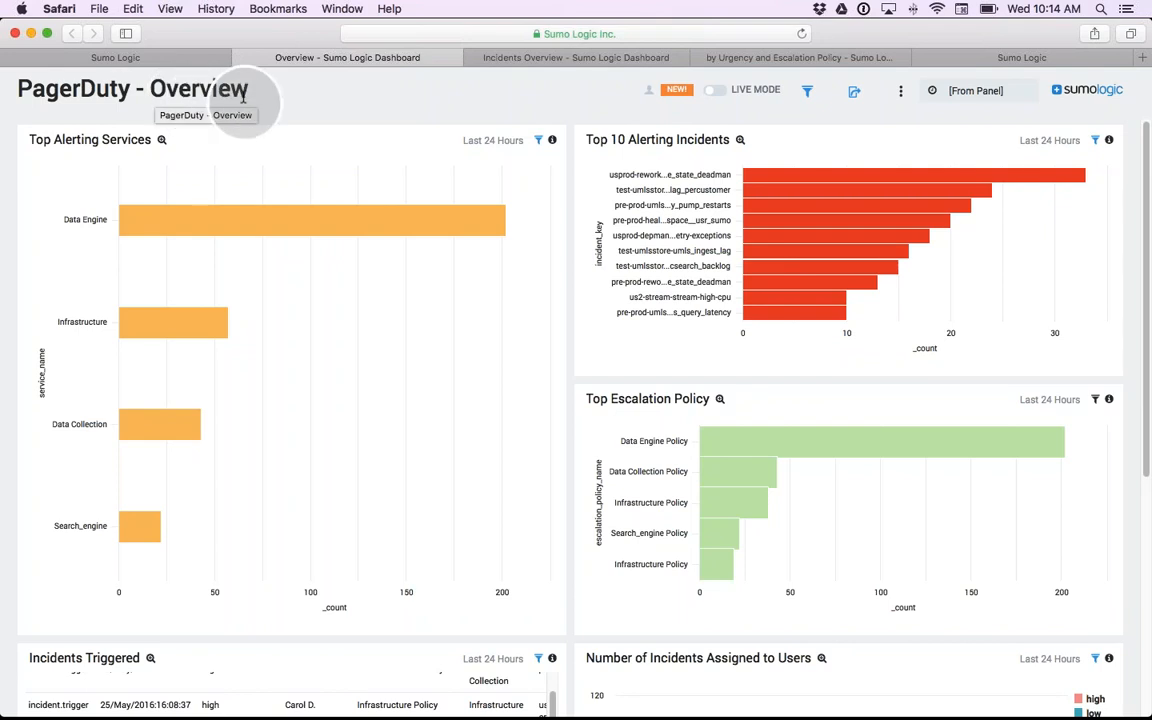
click(716, 95)
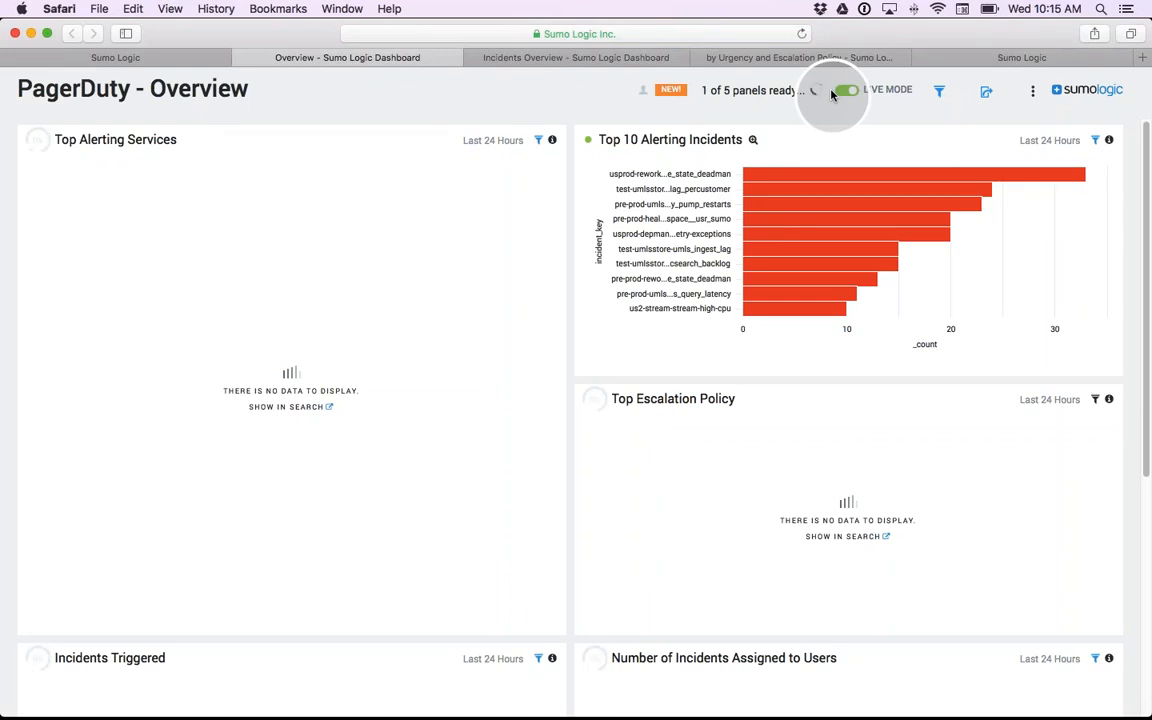
- Reload the PagerDuty - Incidents Overview panels and view the second panel's time range choices, leaving its range unchanged
click(576, 58)
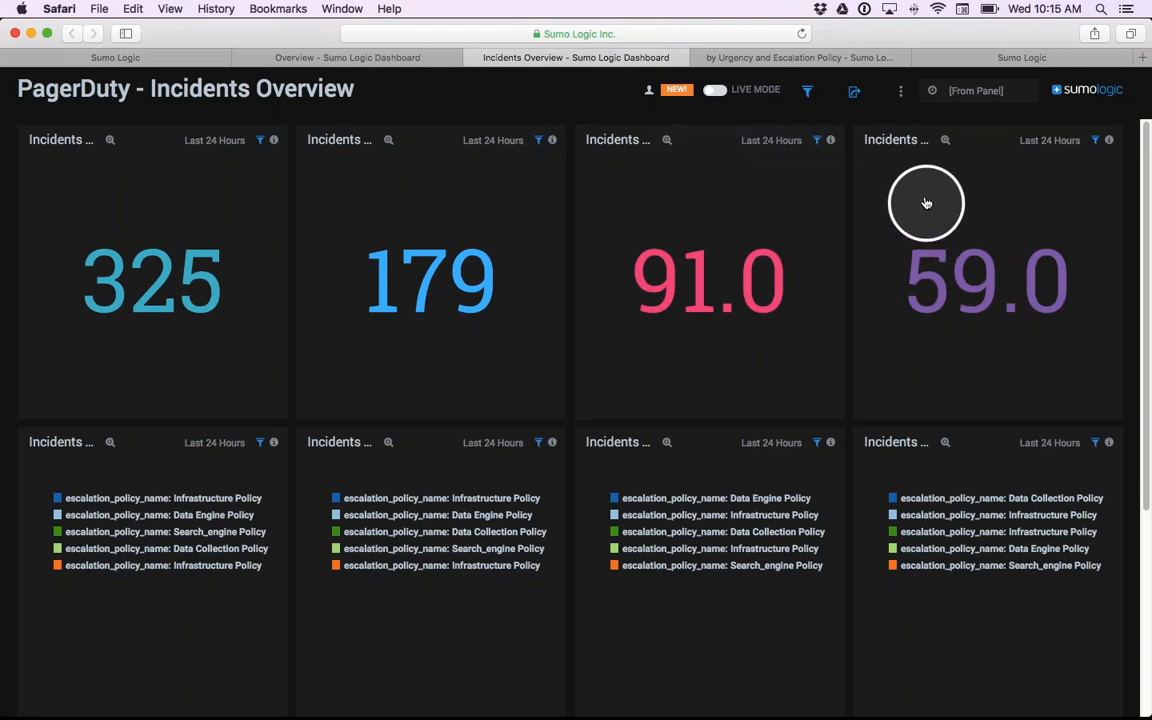
click(901, 95)
click(845, 145)
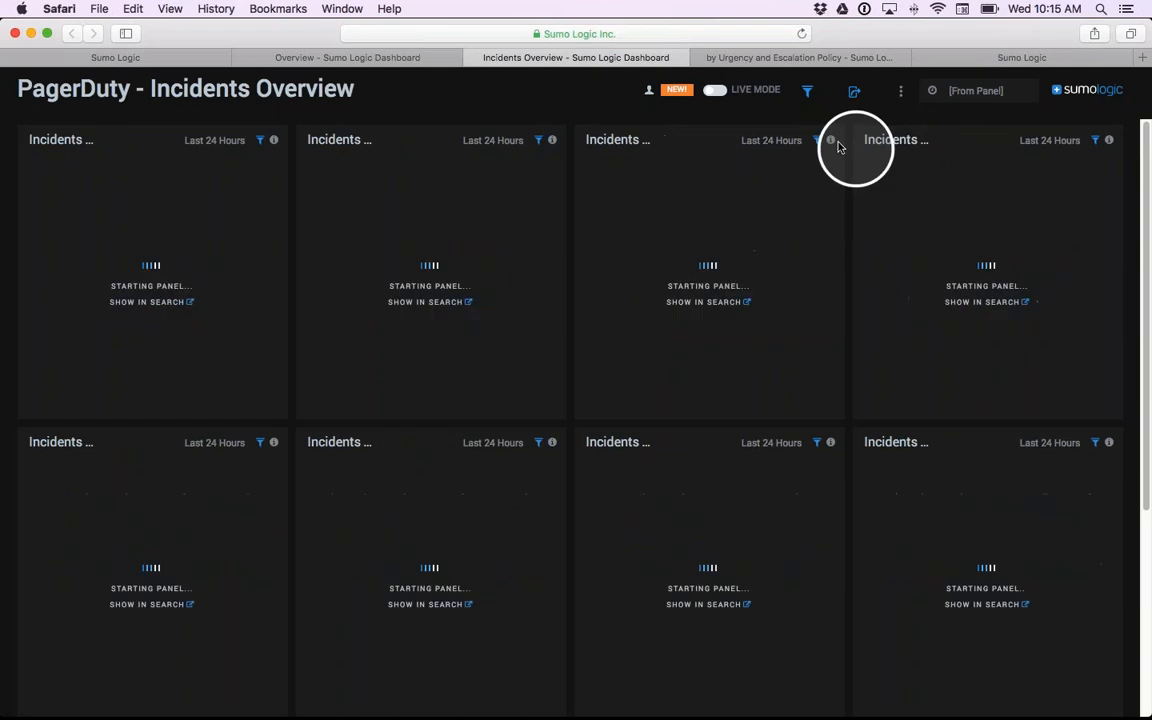
click(478, 141)
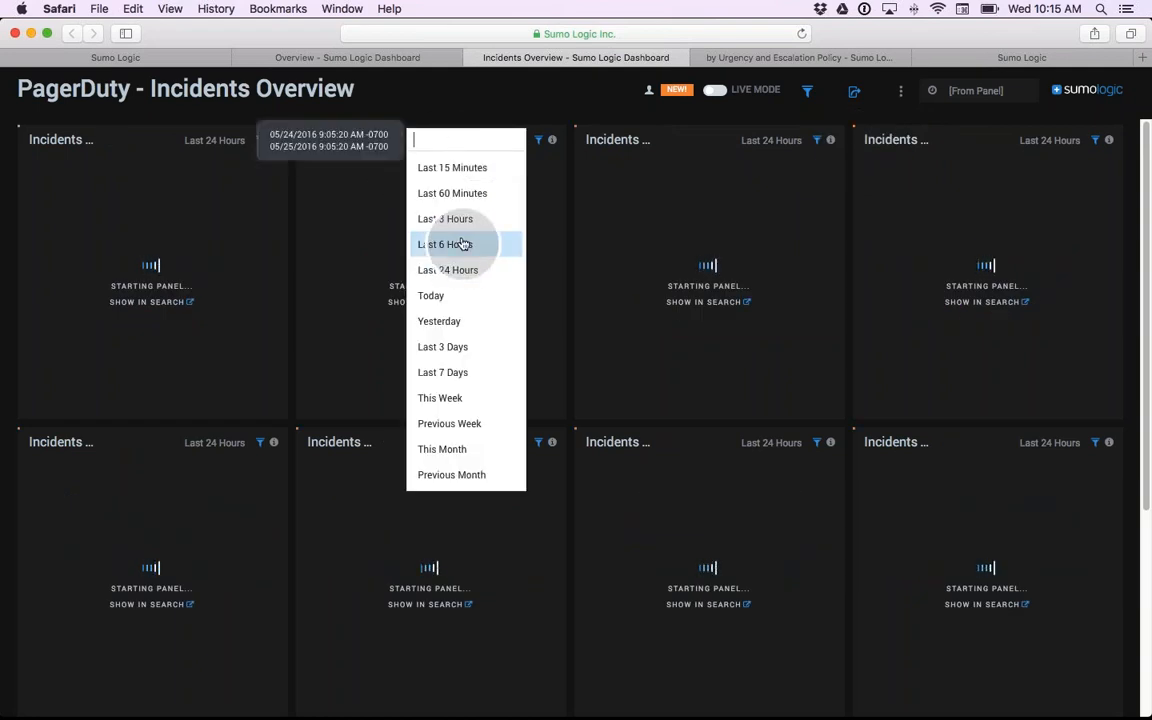
click(584, 91)
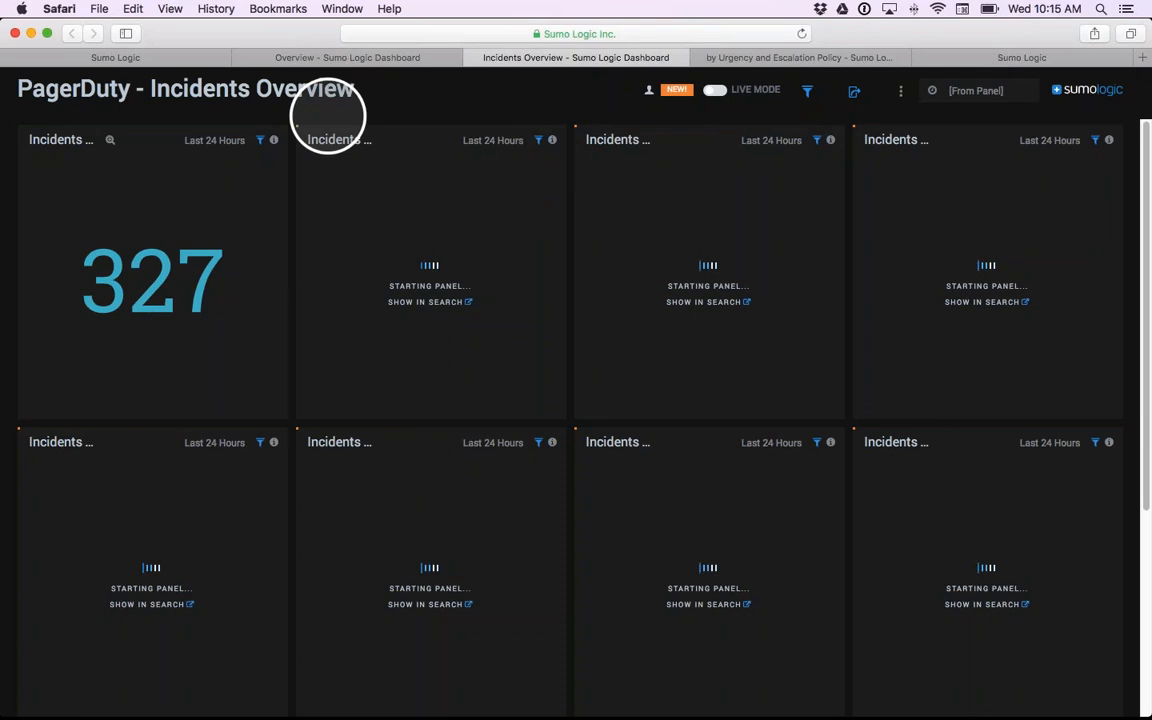
- Switch to Chrome, close the library overlay and open the Apache Access Logs dashboard
key(super+Tab)
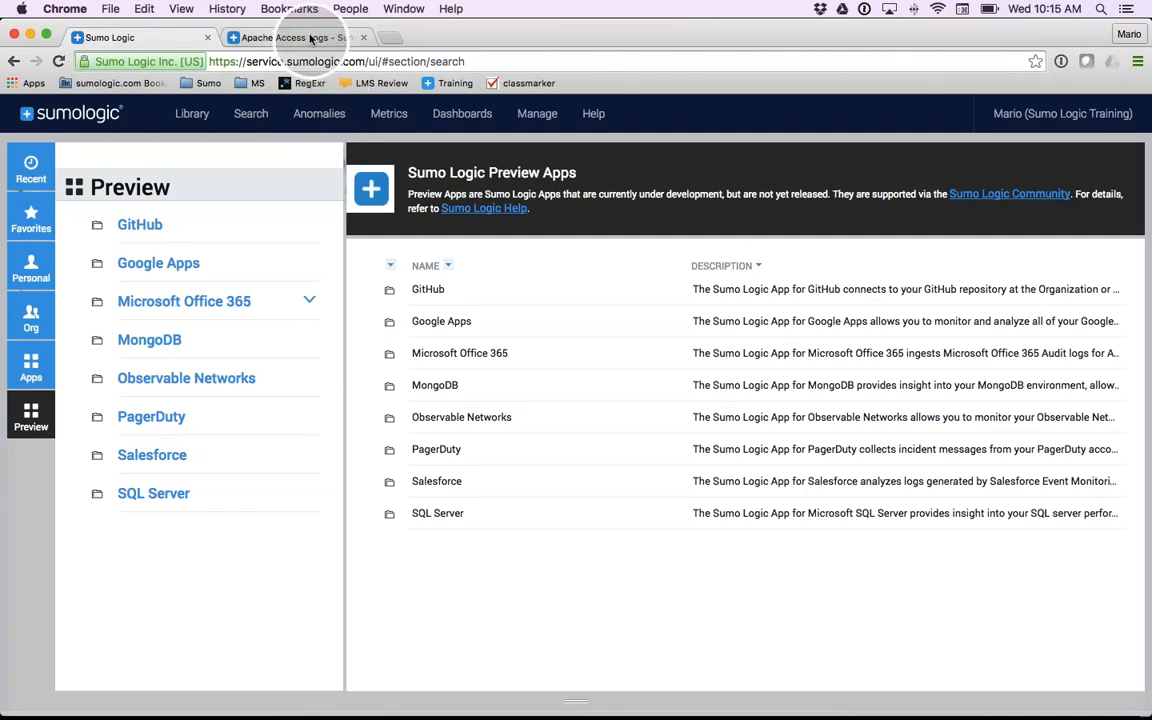
click(193, 113)
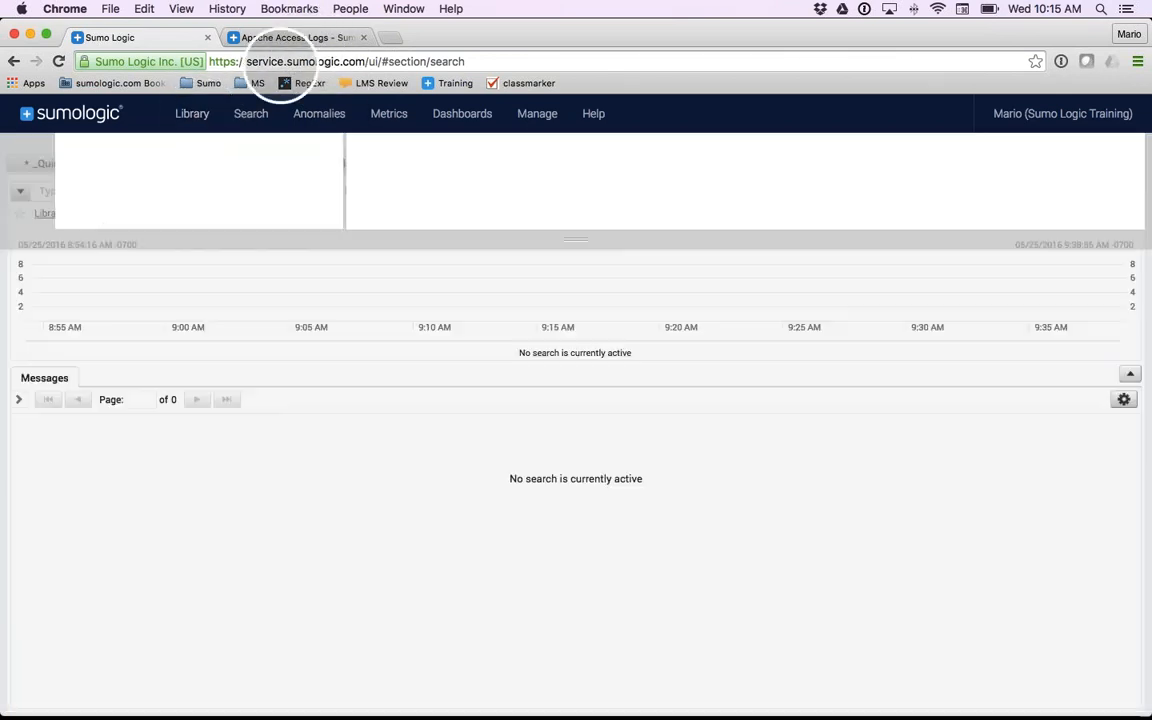
click(290, 37)
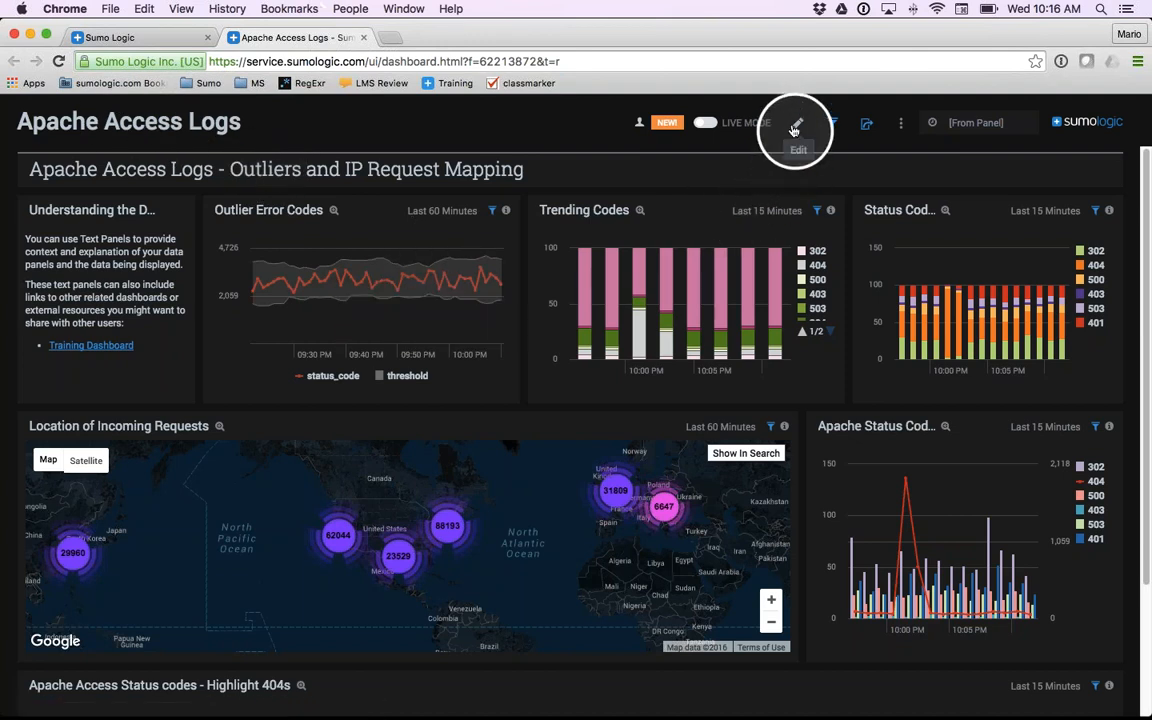
- Put the Apache Access Logs dashboard in edit mode and inspect the filters for all panels, then close them
mouse_move(641, 123)
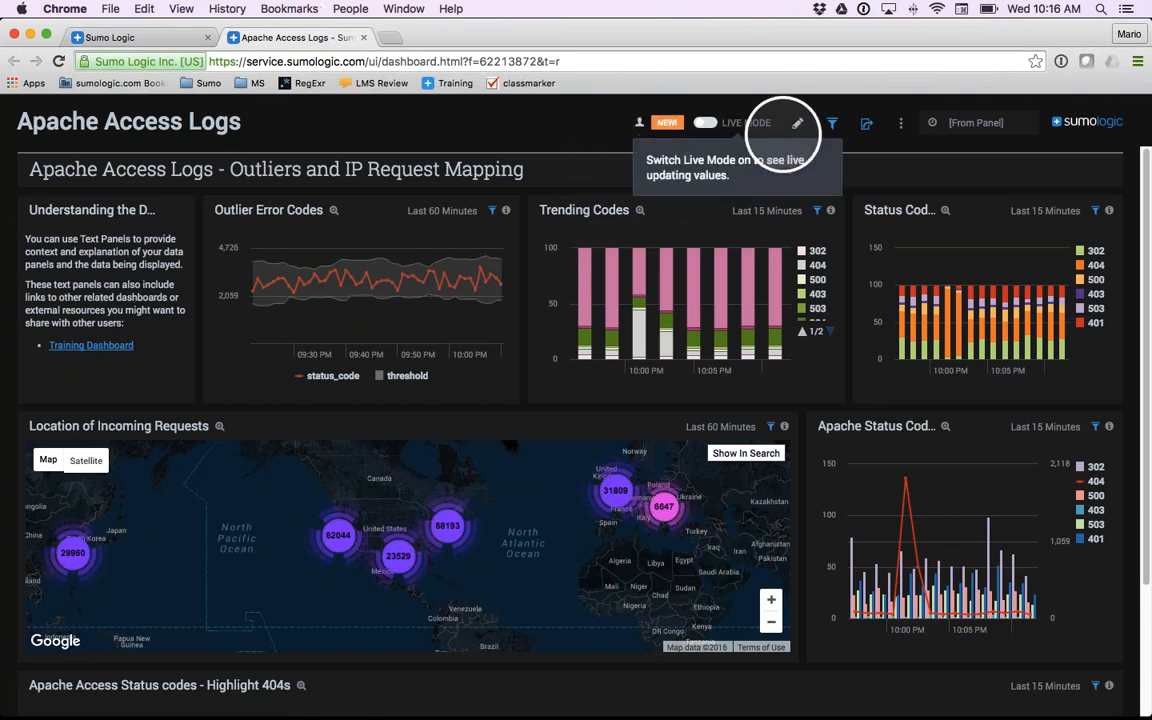
click(798, 128)
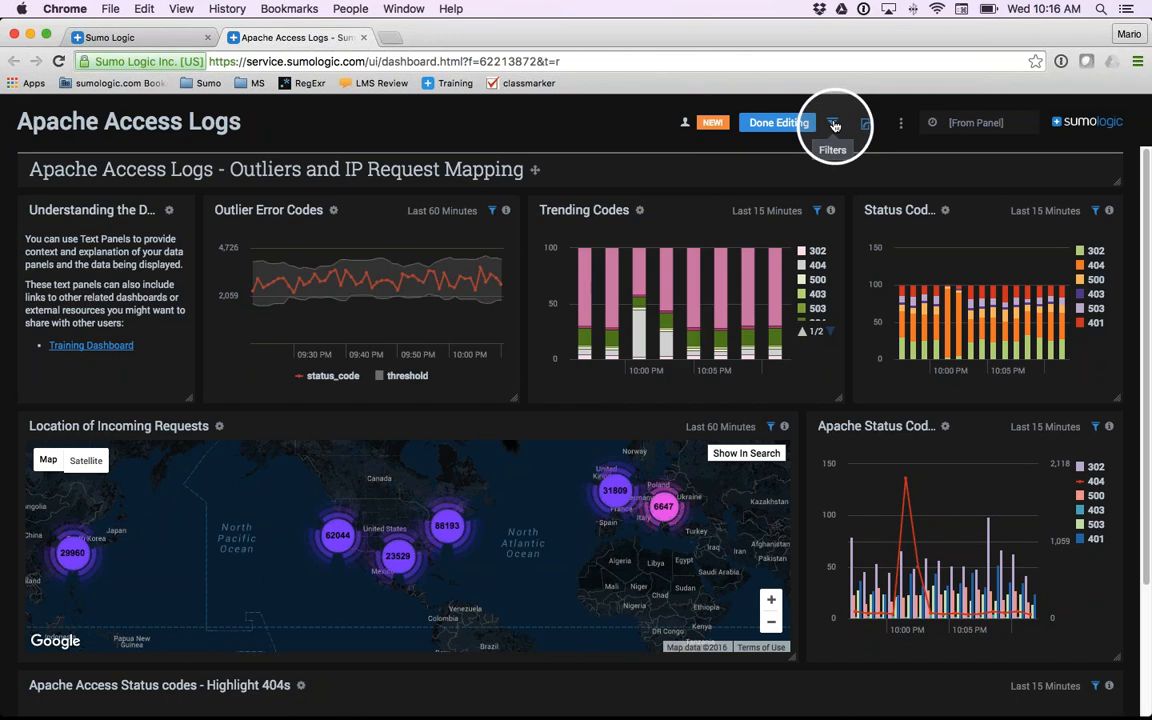
click(834, 124)
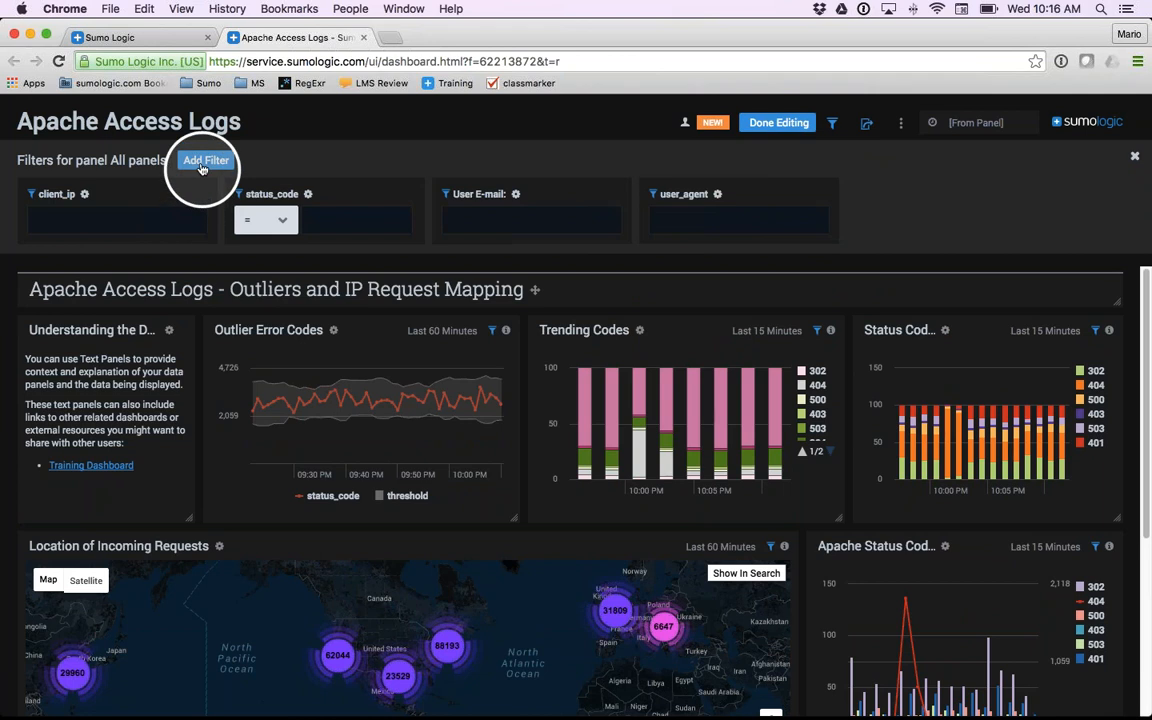
click(1136, 160)
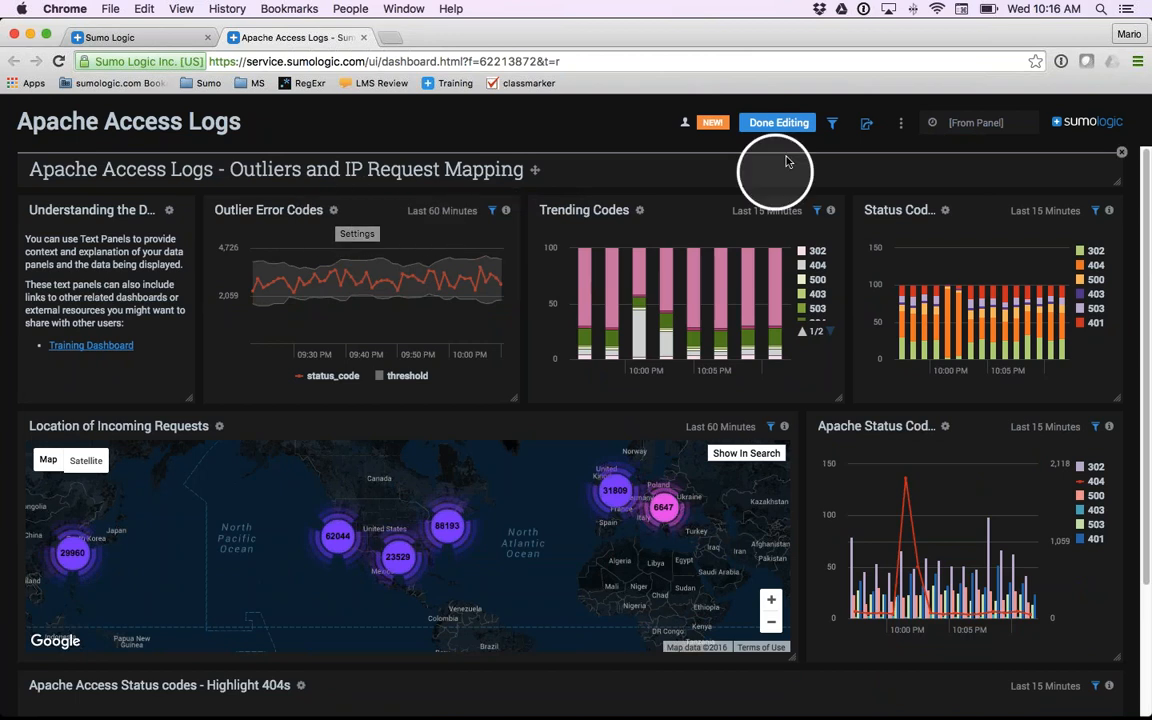
- Finish editing the dashboard, then zoom into the Outlier Error Codes panel and close the enlarged view
click(778, 123)
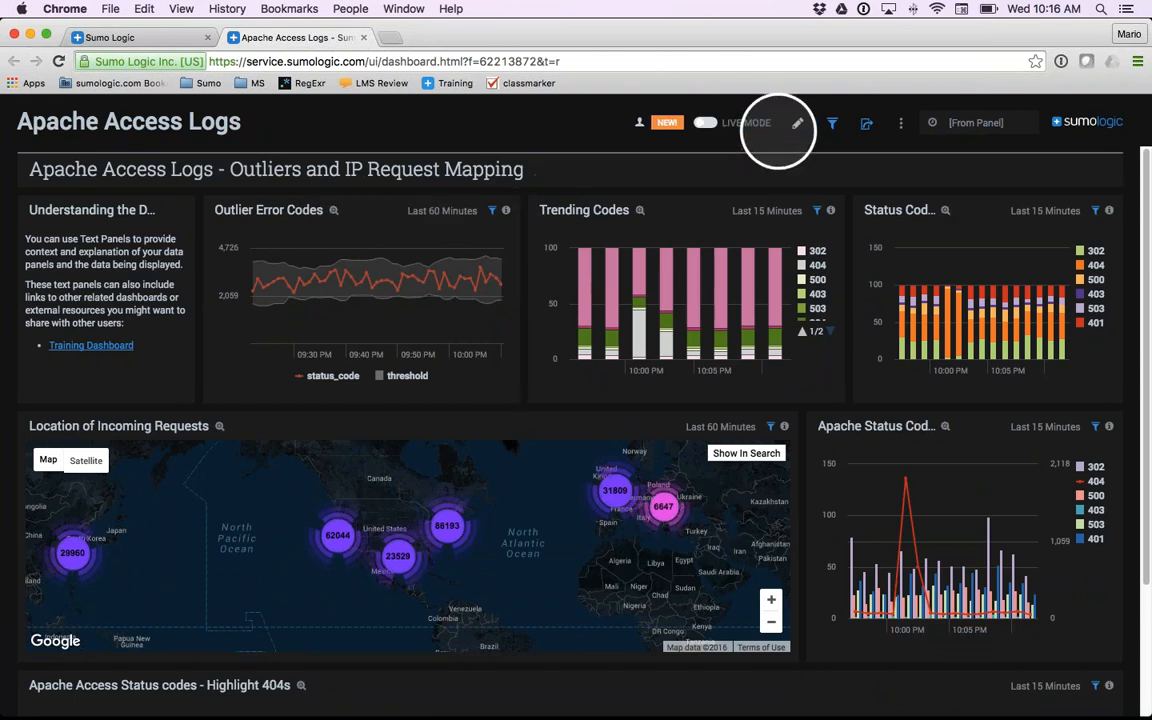
click(335, 215)
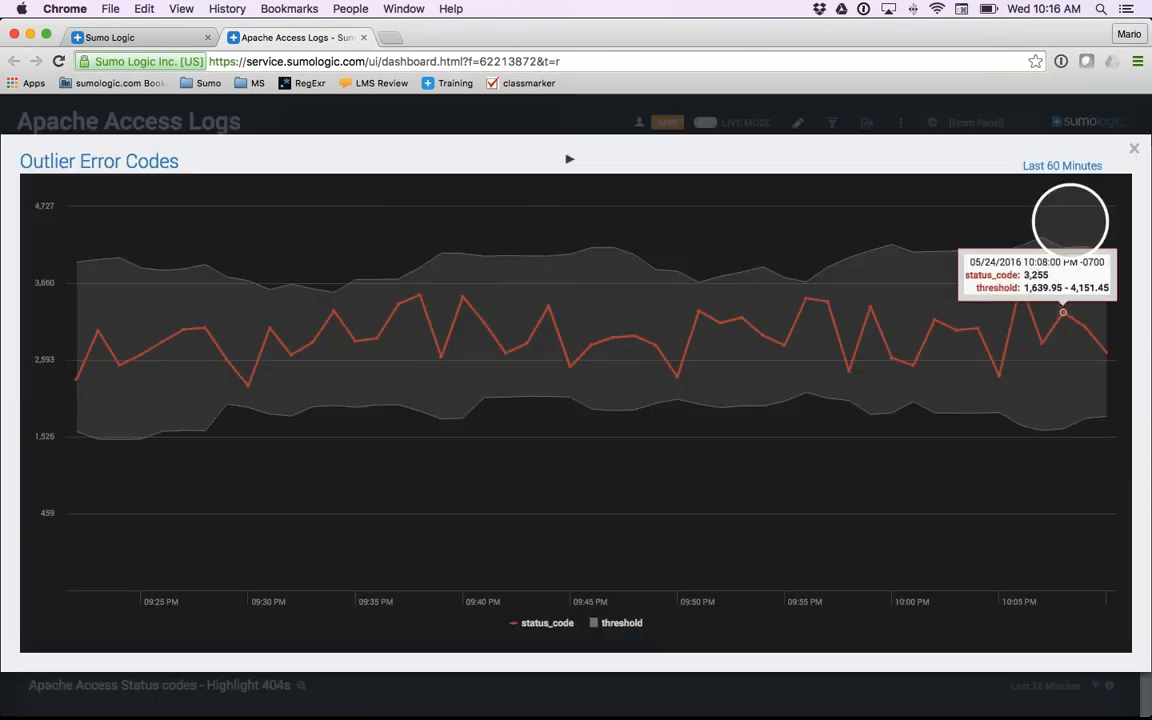
click(1128, 157)
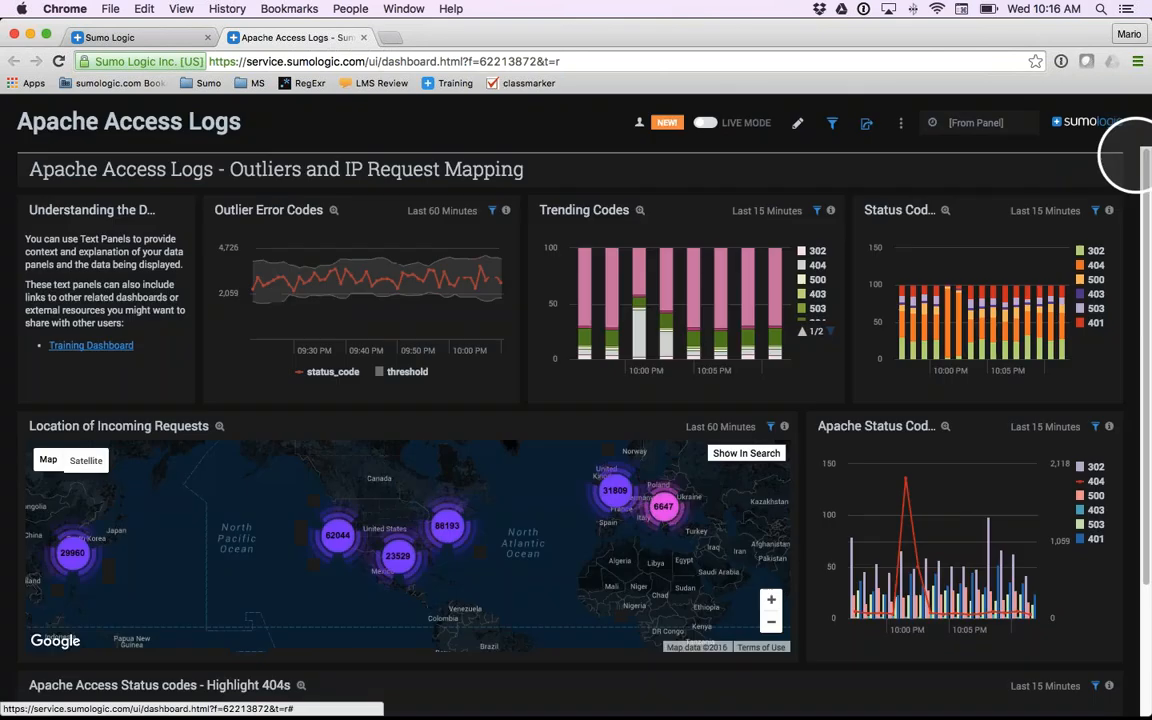
- Open the Outlier Error Codes panel's settings in edit mode, preview the Column, Bar and Table chart types, and choose Line again
click(798, 127)
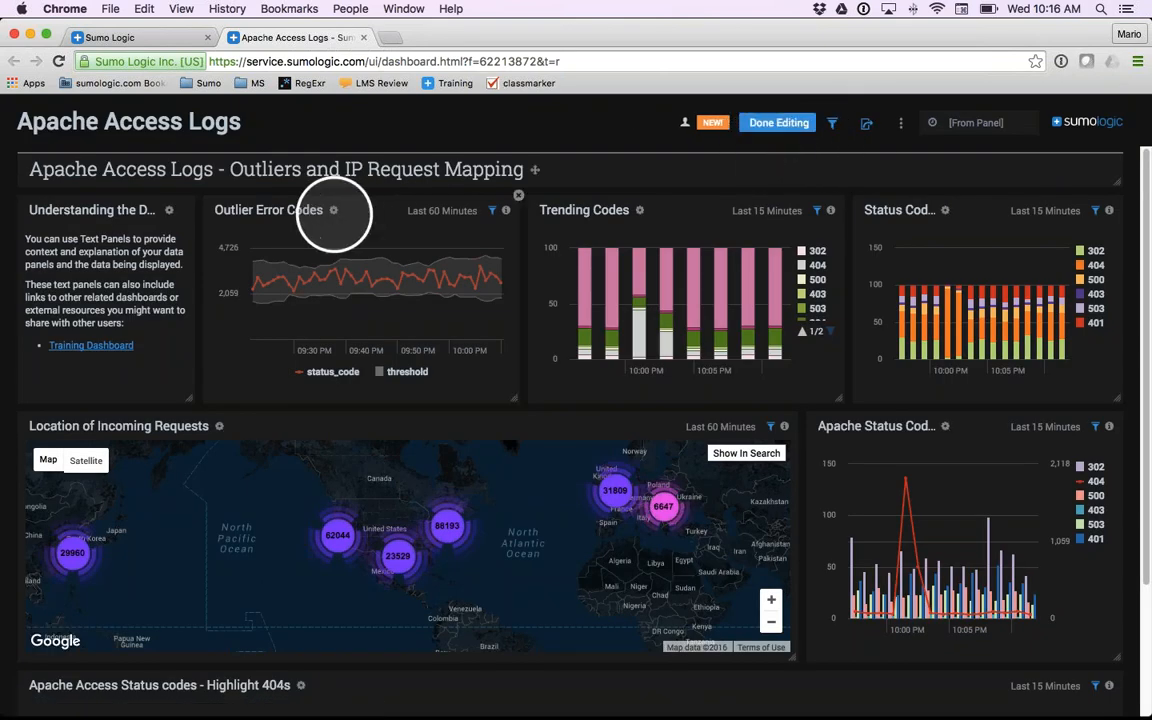
click(334, 211)
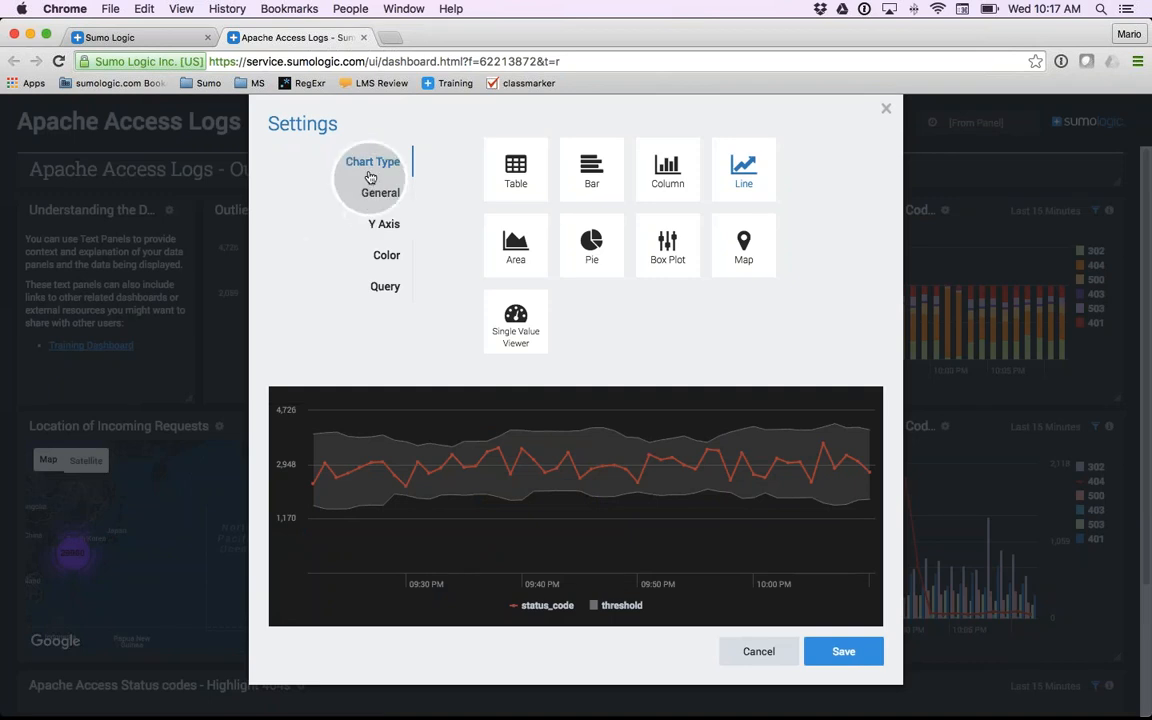
click(667, 176)
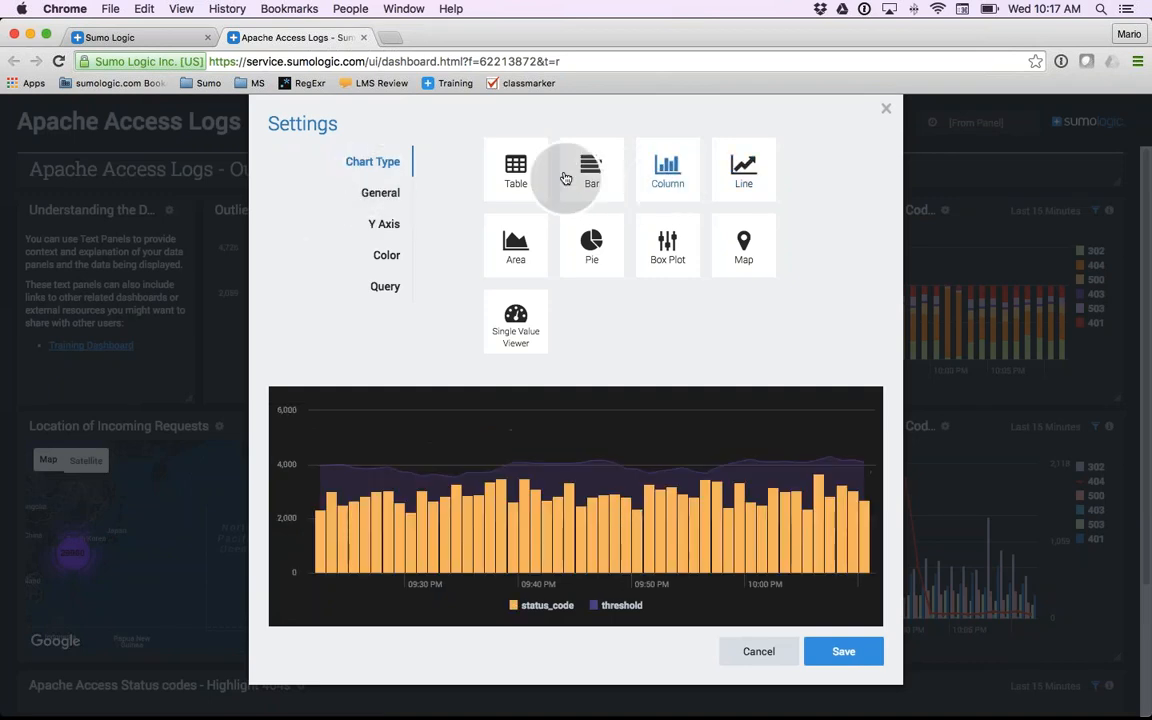
click(588, 166)
click(515, 172)
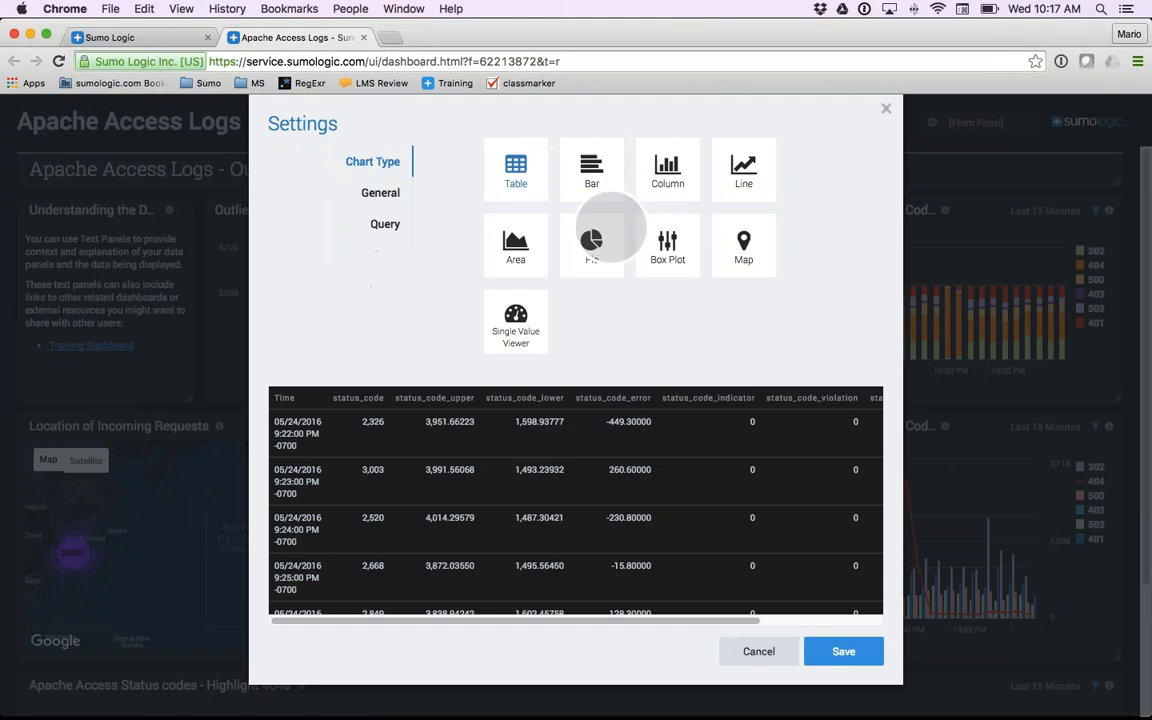
click(747, 175)
- Enable dashboard linking for the Outlier Error Codes panel and link it to Apache/Apache - Visitor Locations
click(379, 194)
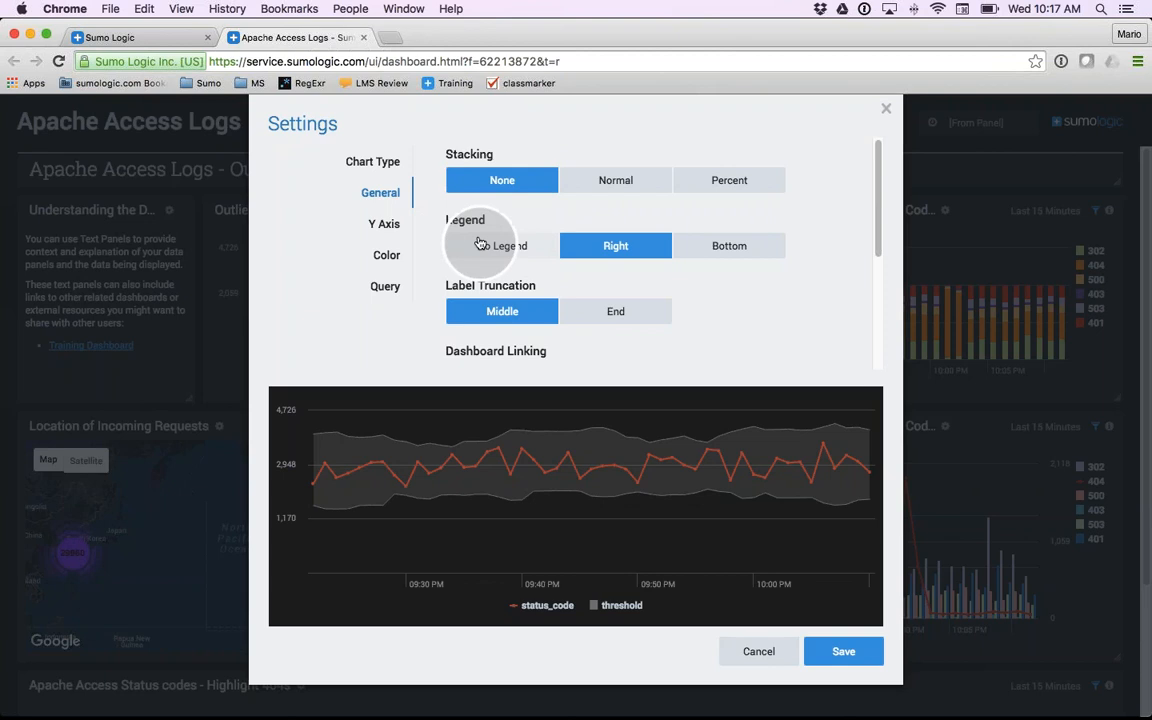
scroll(480, 243, down, 5)
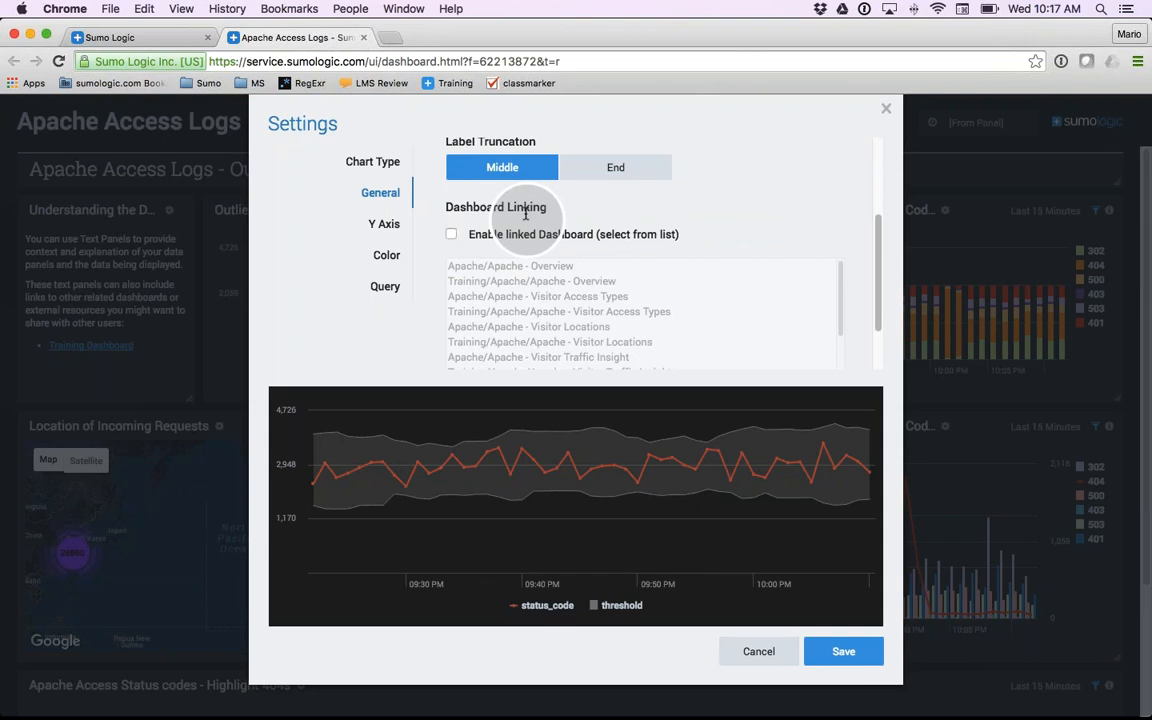
click(451, 234)
scroll(473, 291, down, 1)
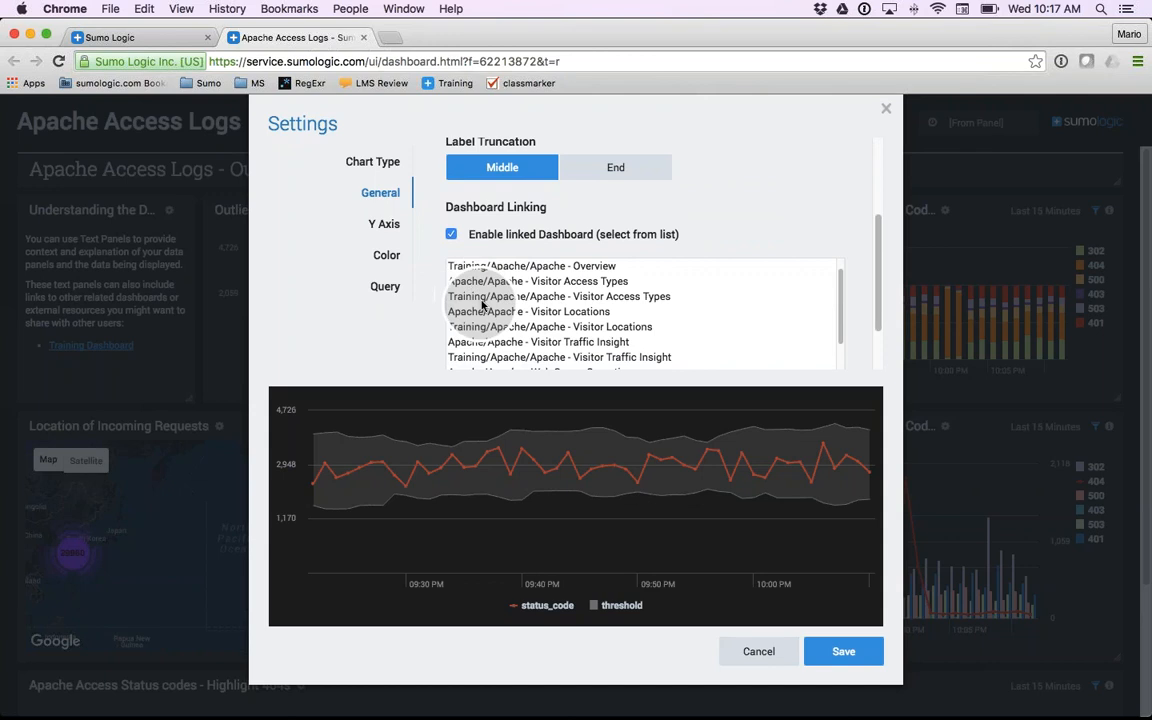
click(505, 313)
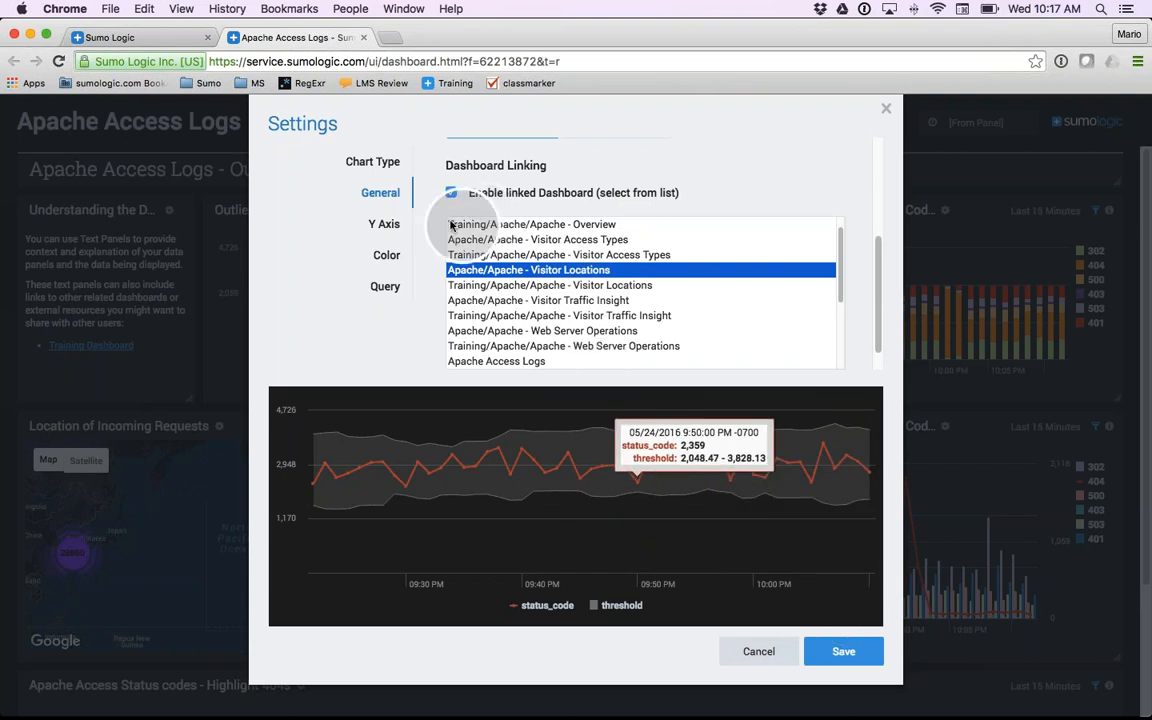
- Review the panel's Y Axis settings, then try several palette colors, ending with a red status_code line and a blue threshold
click(358, 222)
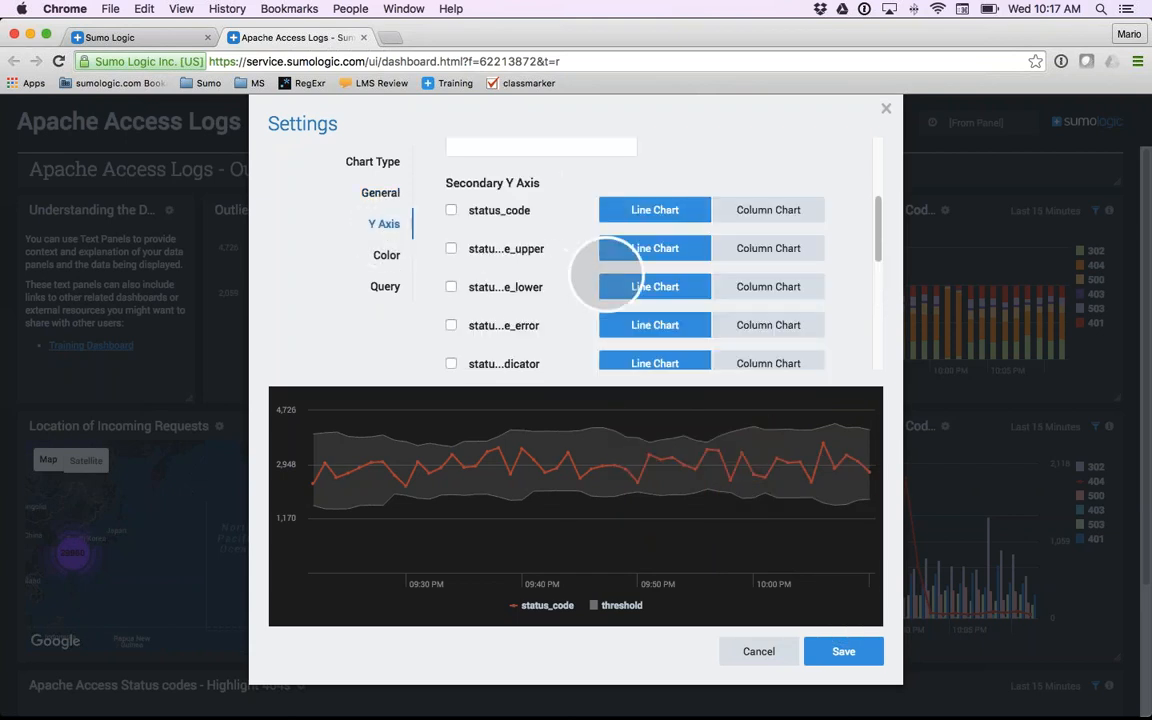
click(386, 257)
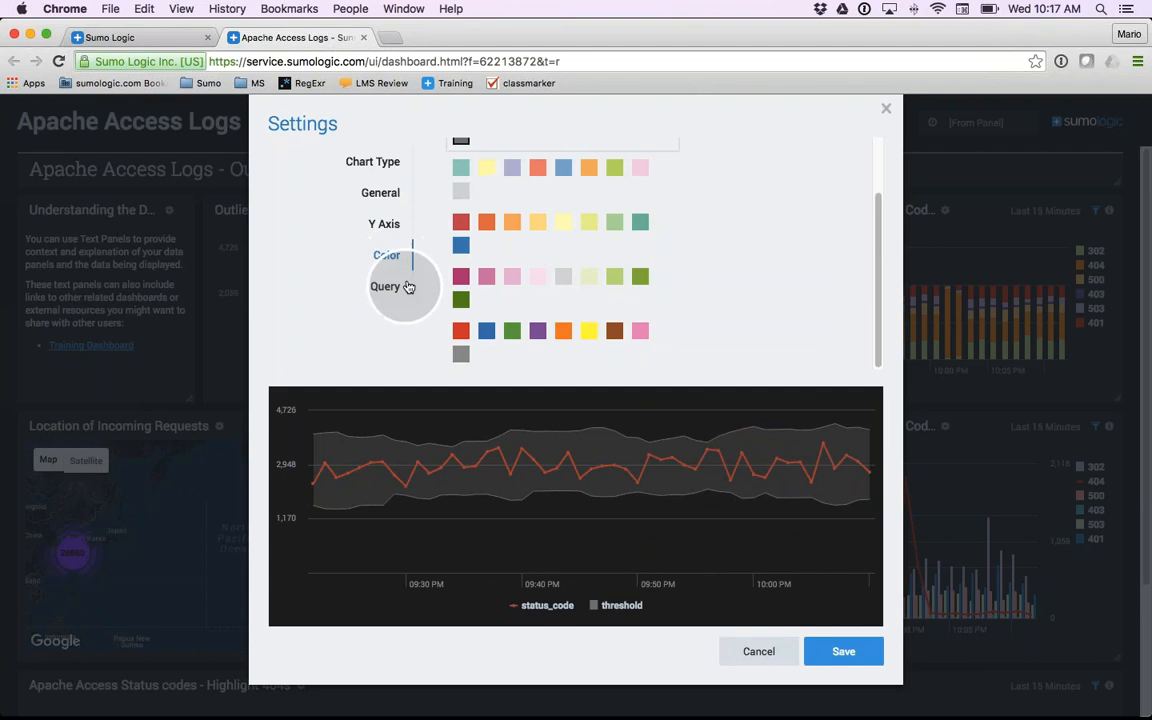
click(461, 223)
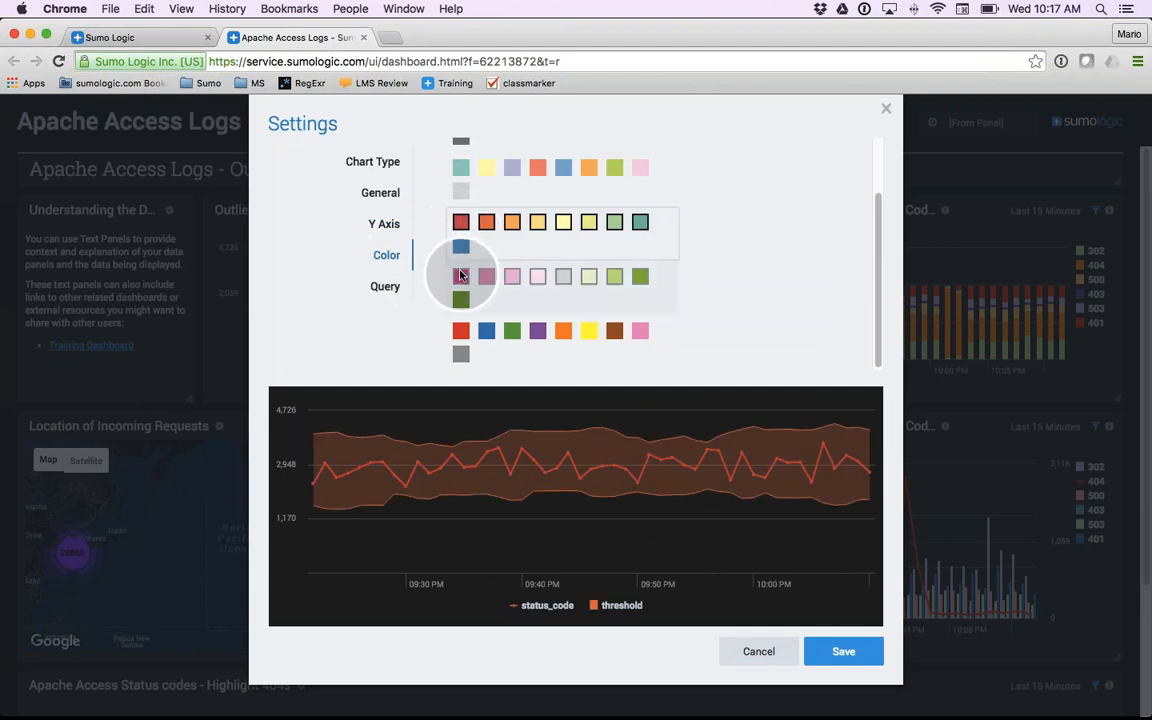
click(647, 228)
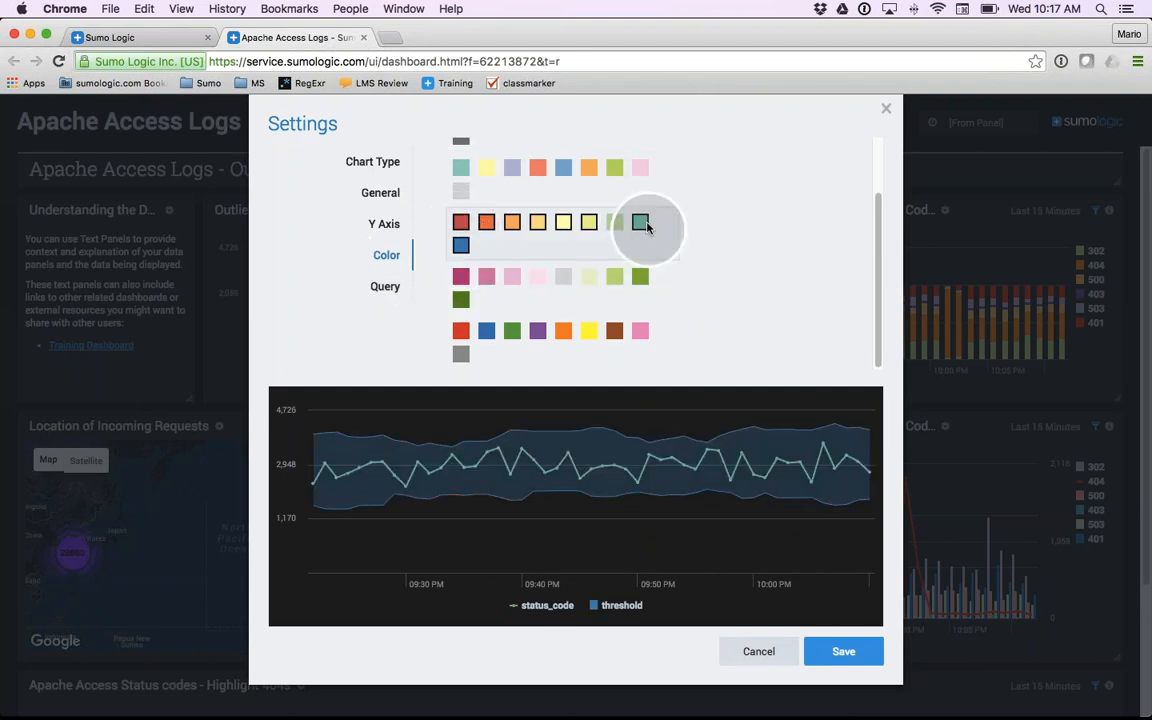
click(463, 331)
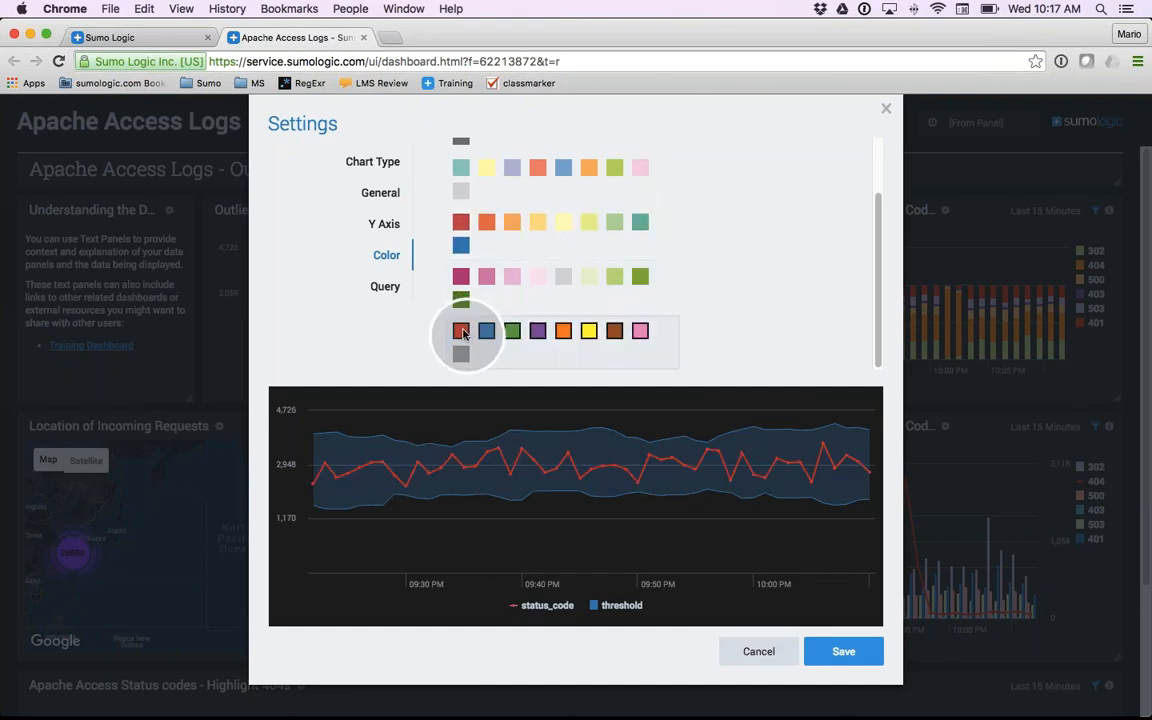
- Review the Outlier Error Codes panel's query, save the panel settings and finish editing the dashboard
click(387, 288)
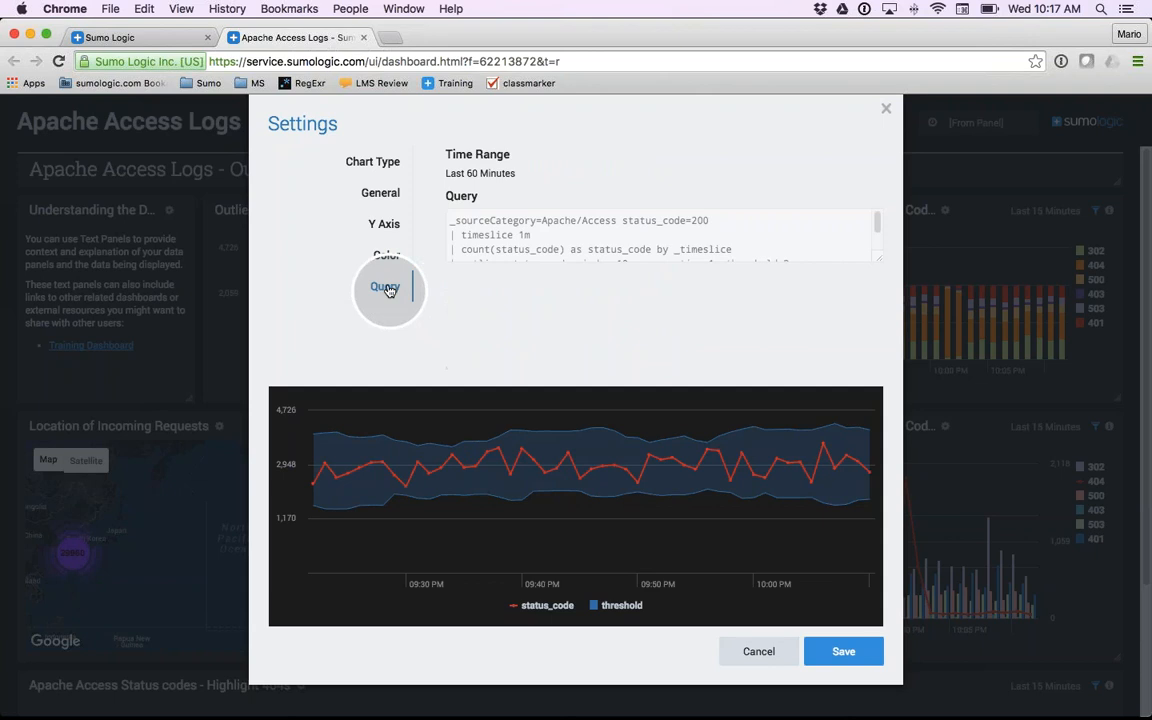
drag(879, 260, 877, 288)
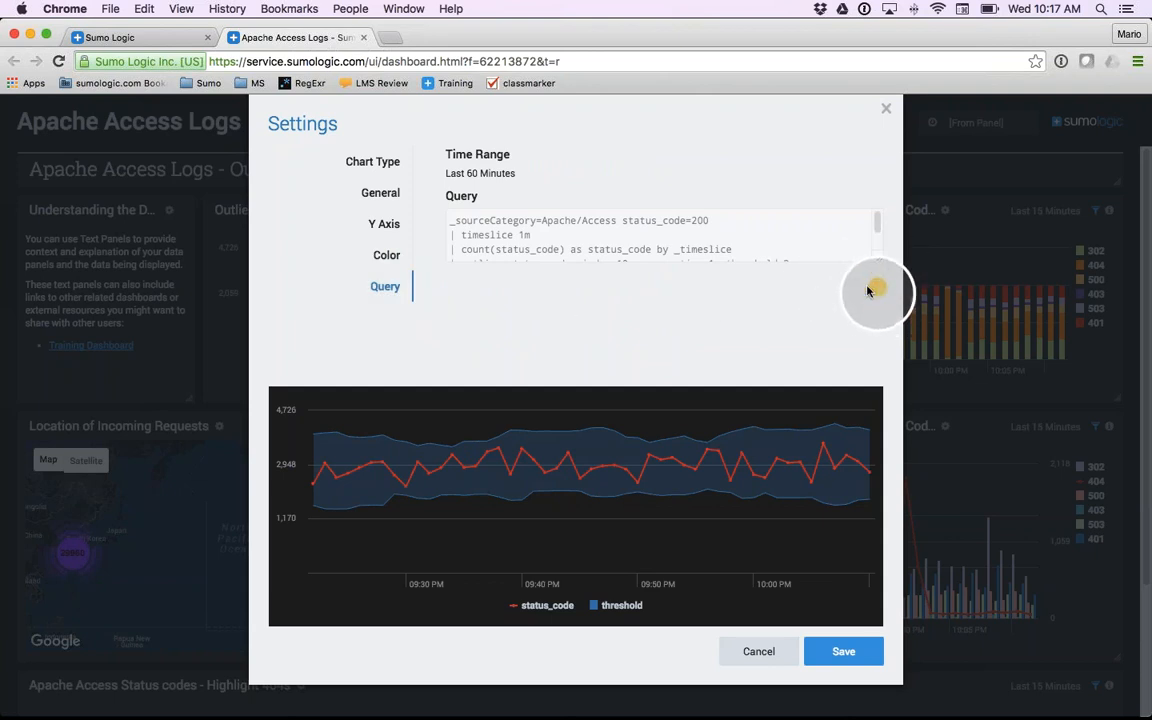
scroll(532, 257, down, 2)
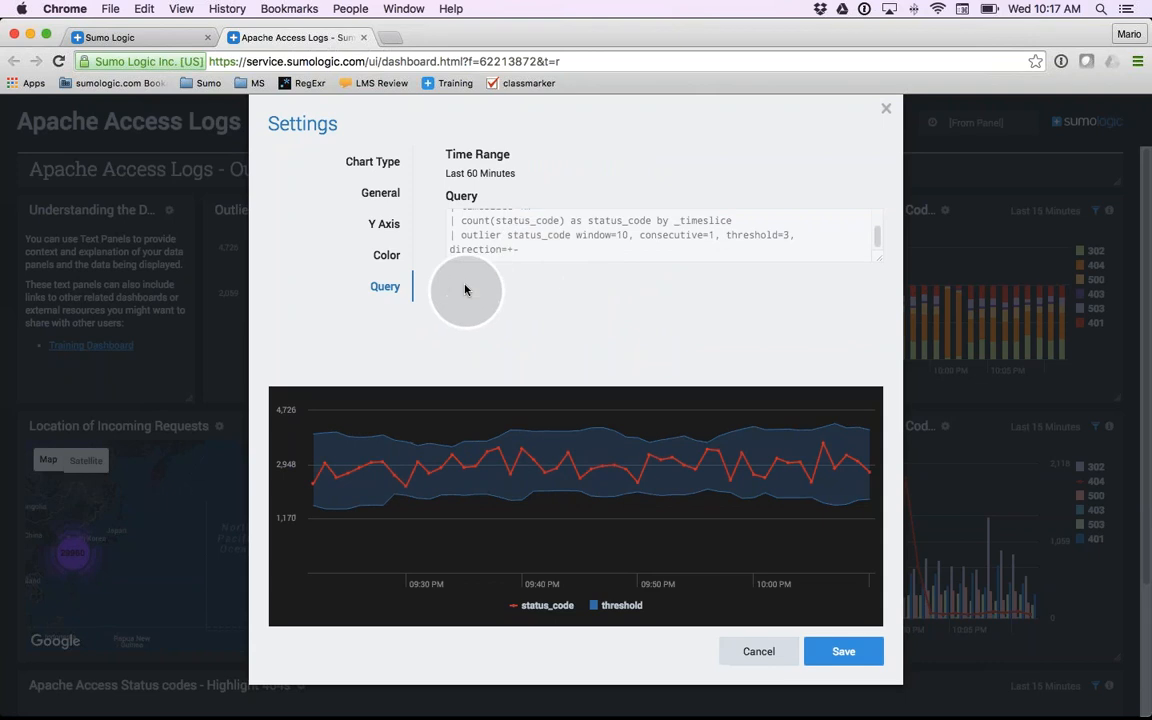
scroll(483, 245, up, 1)
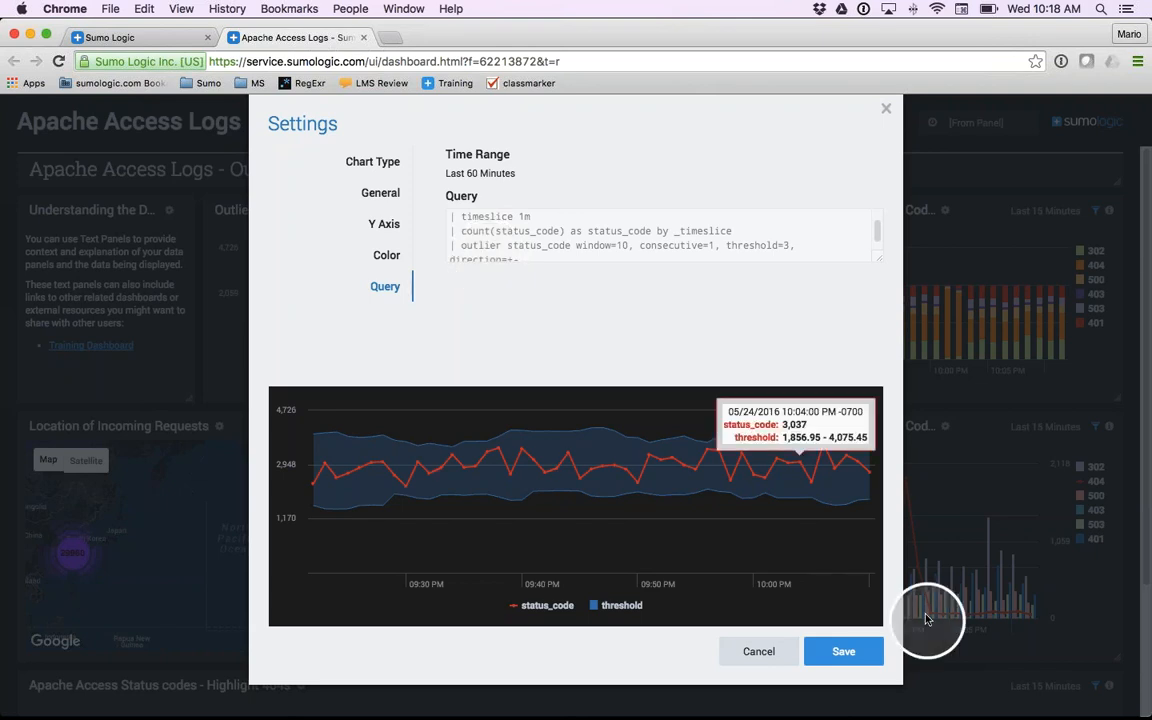
click(843, 654)
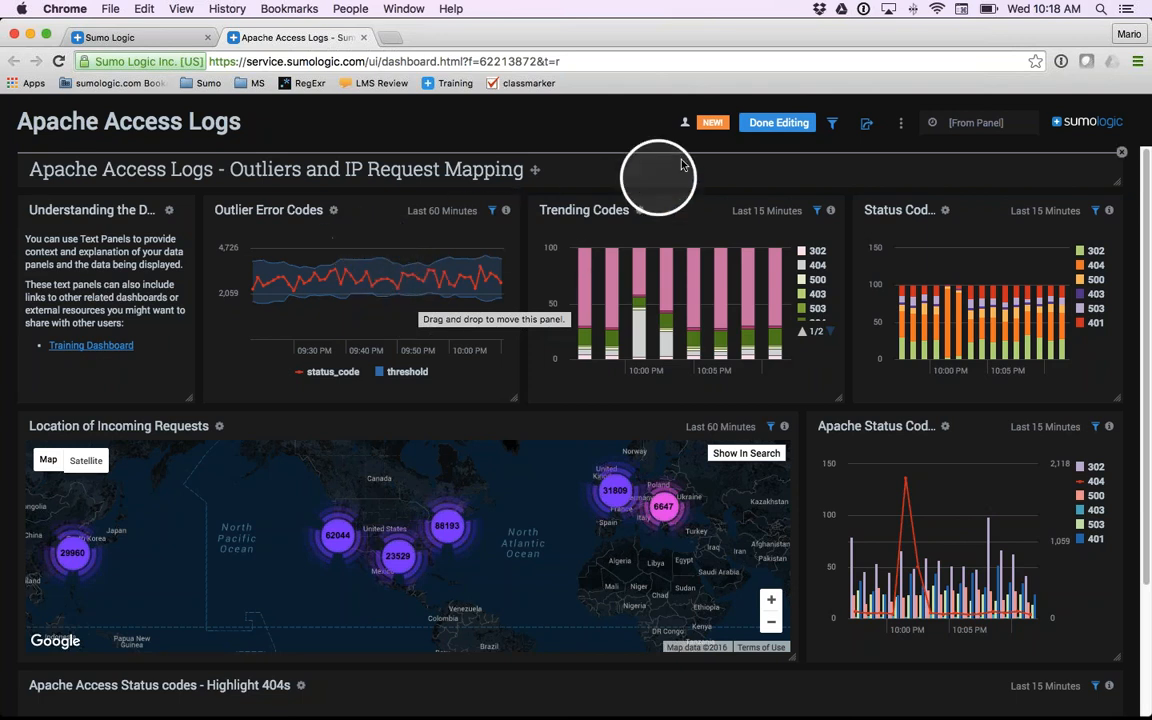
click(768, 123)
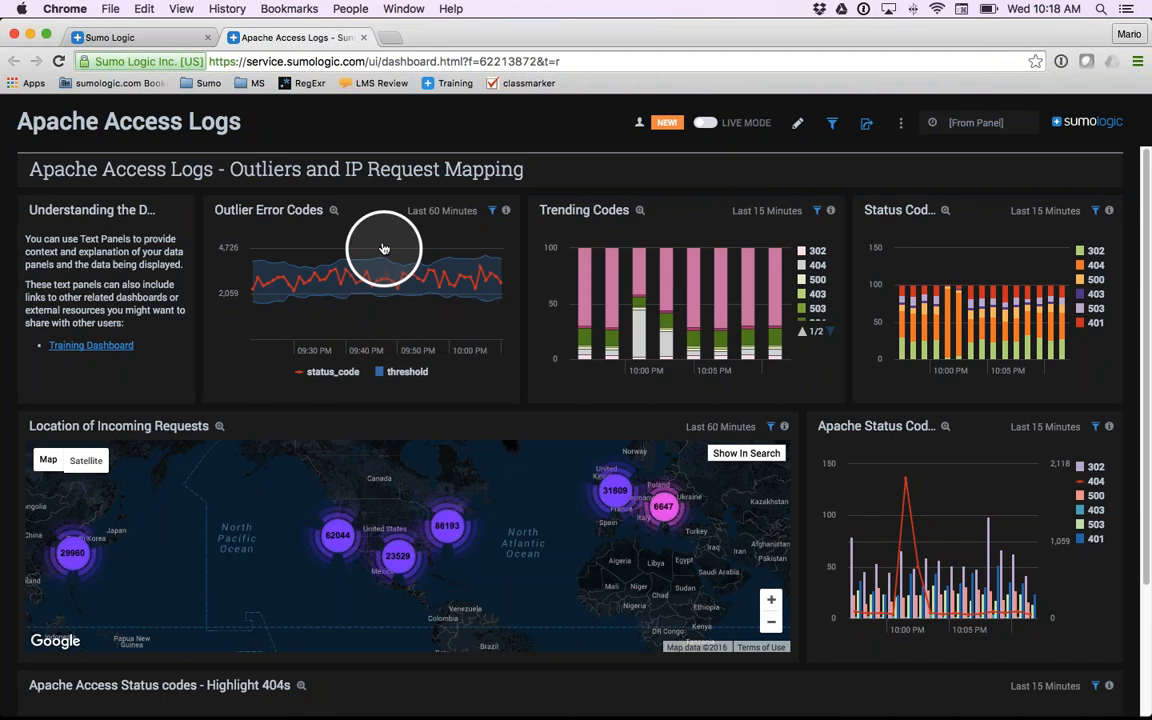
- Open the dashboards linked from the Outlier Error Codes and Trending Codes panels, and close both linked dashboards
click(361, 294)
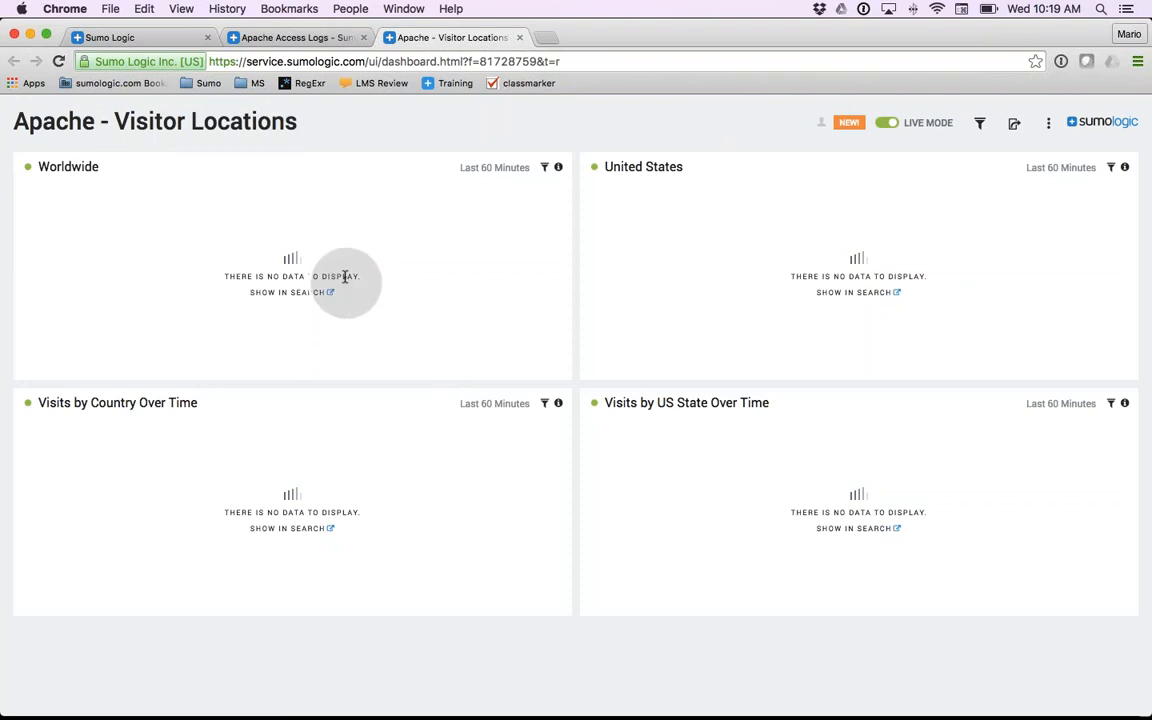
click(321, 40)
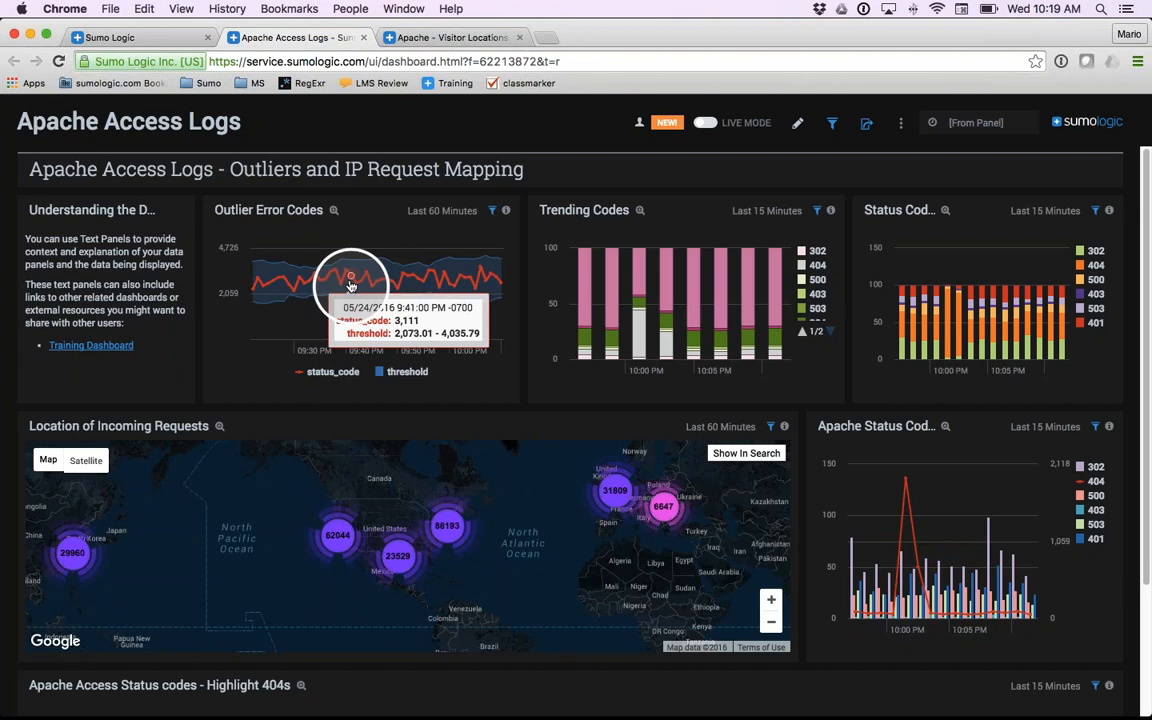
click(652, 295)
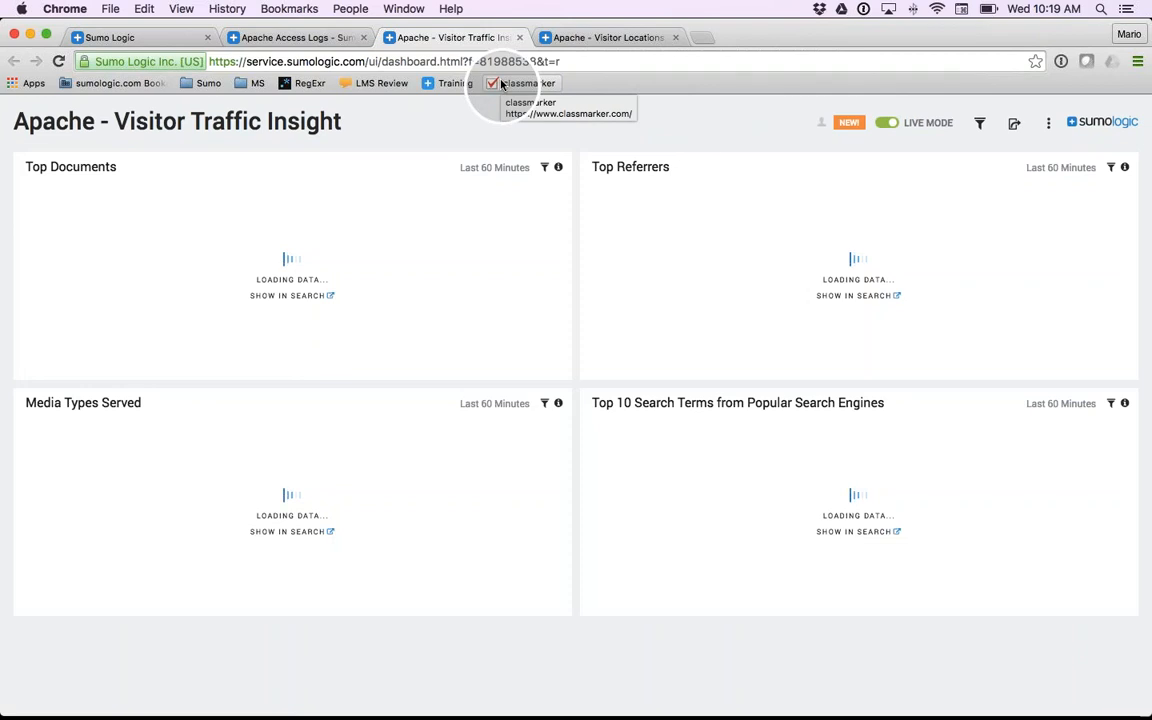
click(675, 37)
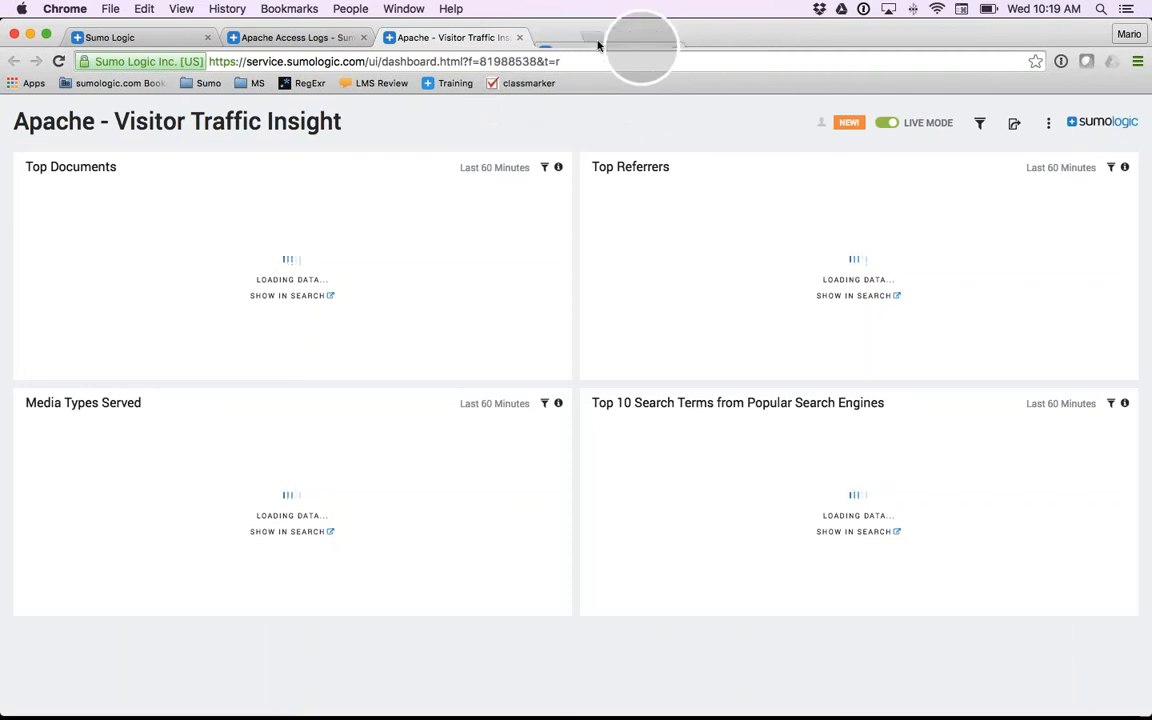
click(519, 37)
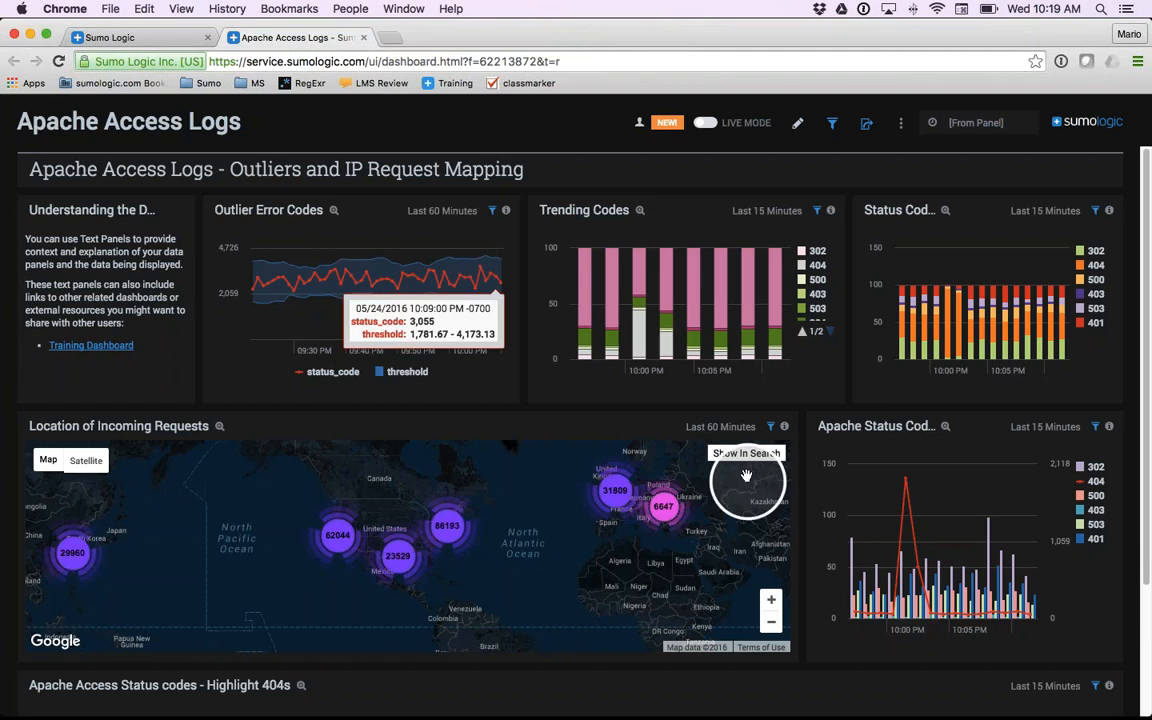
- Drill from the Apache Status Codes panel into its search, change the timeslice to 5m and rerun the search
click(939, 504)
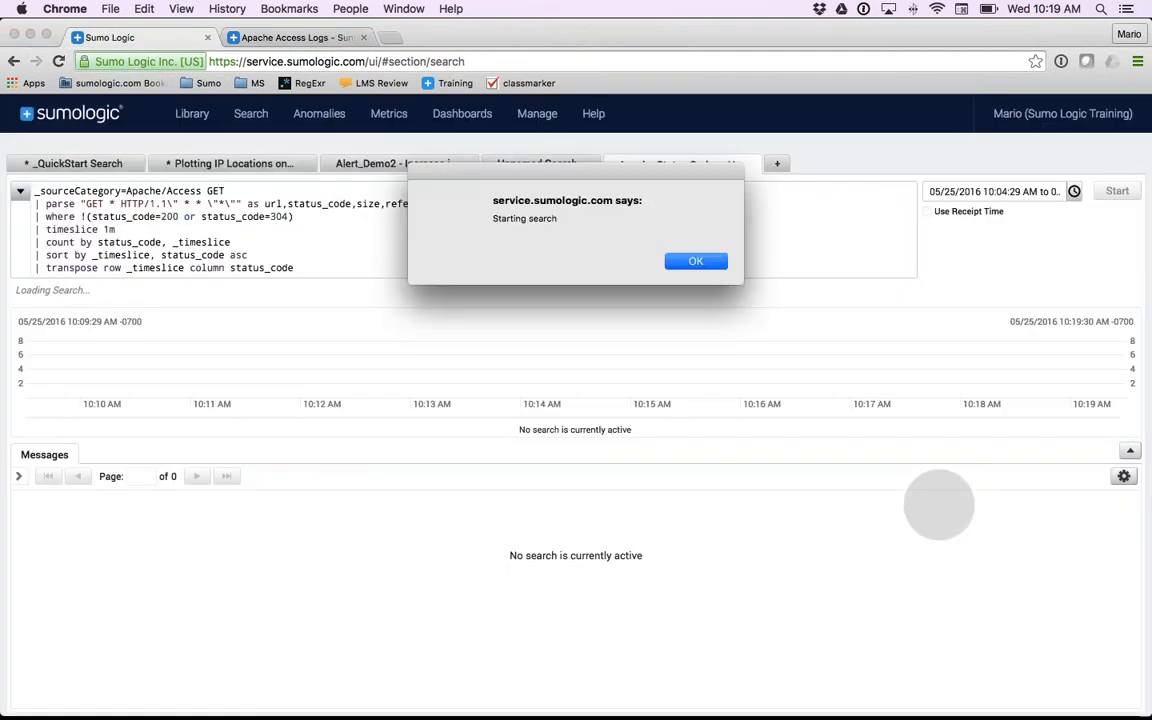
click(695, 262)
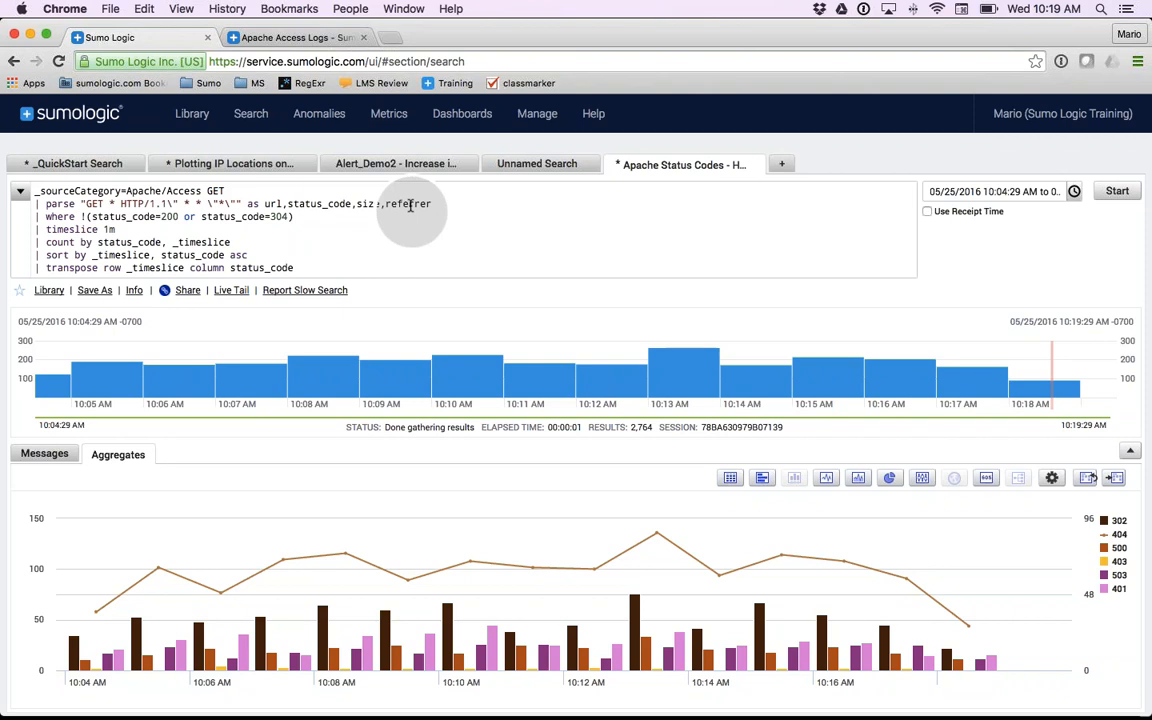
click(132, 228)
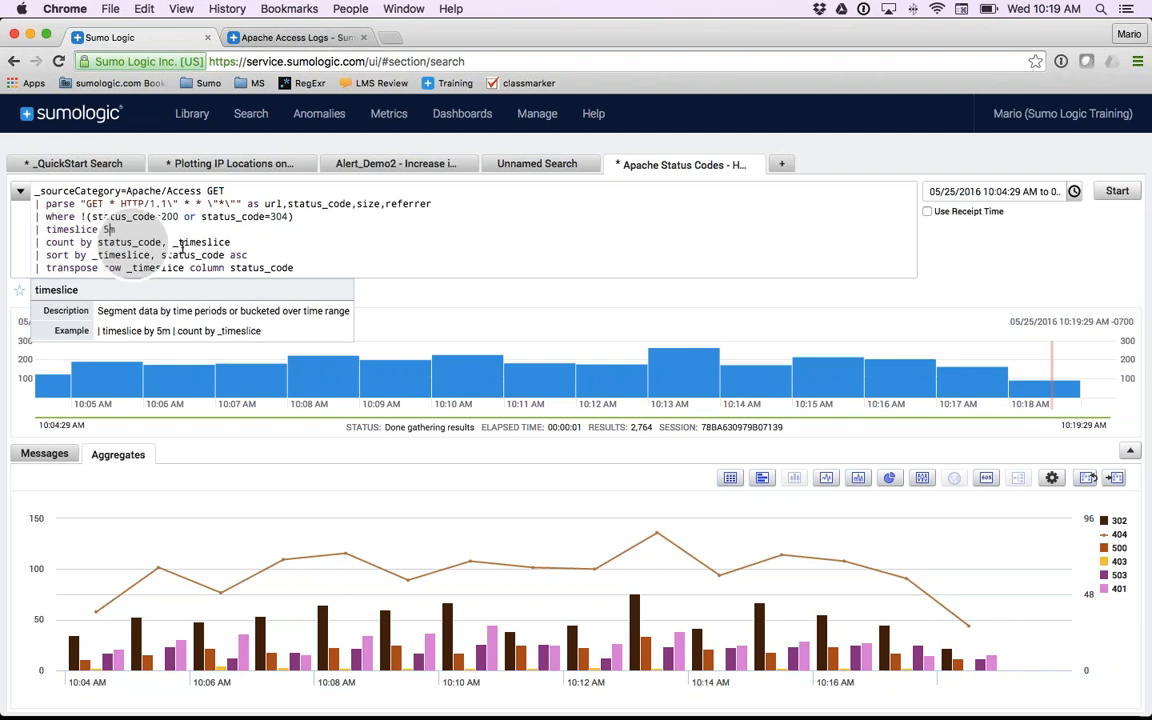
click(1114, 192)
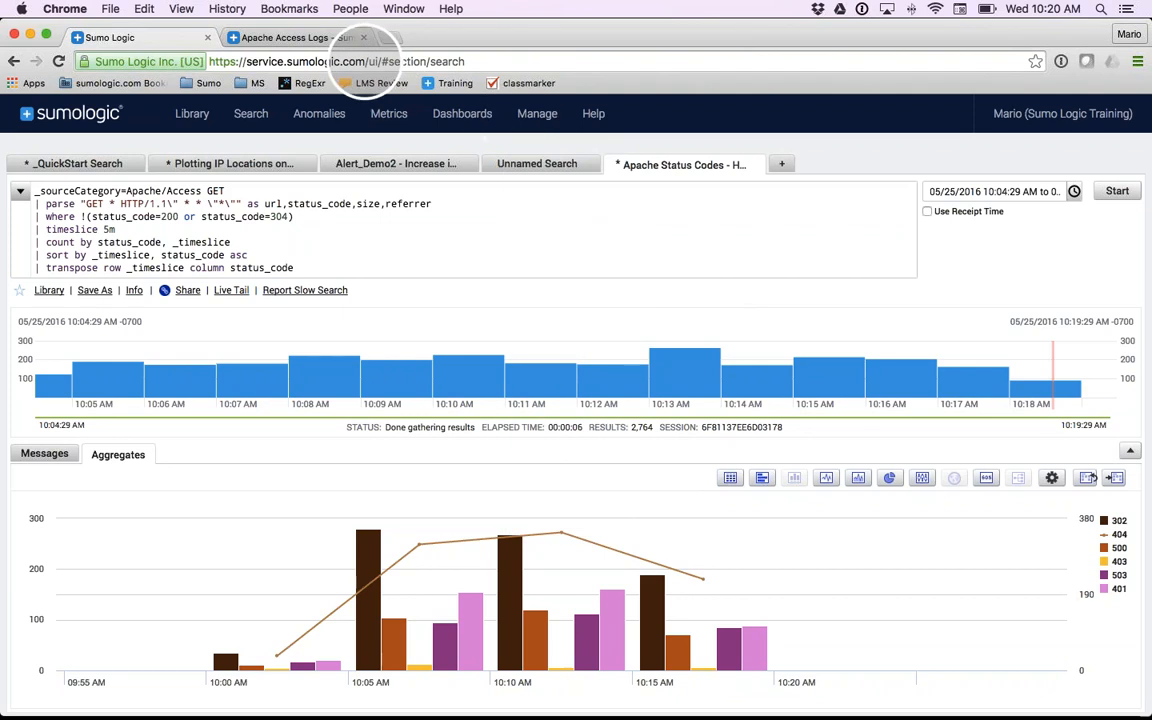
- Look back at the Apache Access Logs dashboard and close the Apache Status Codes search
click(314, 39)
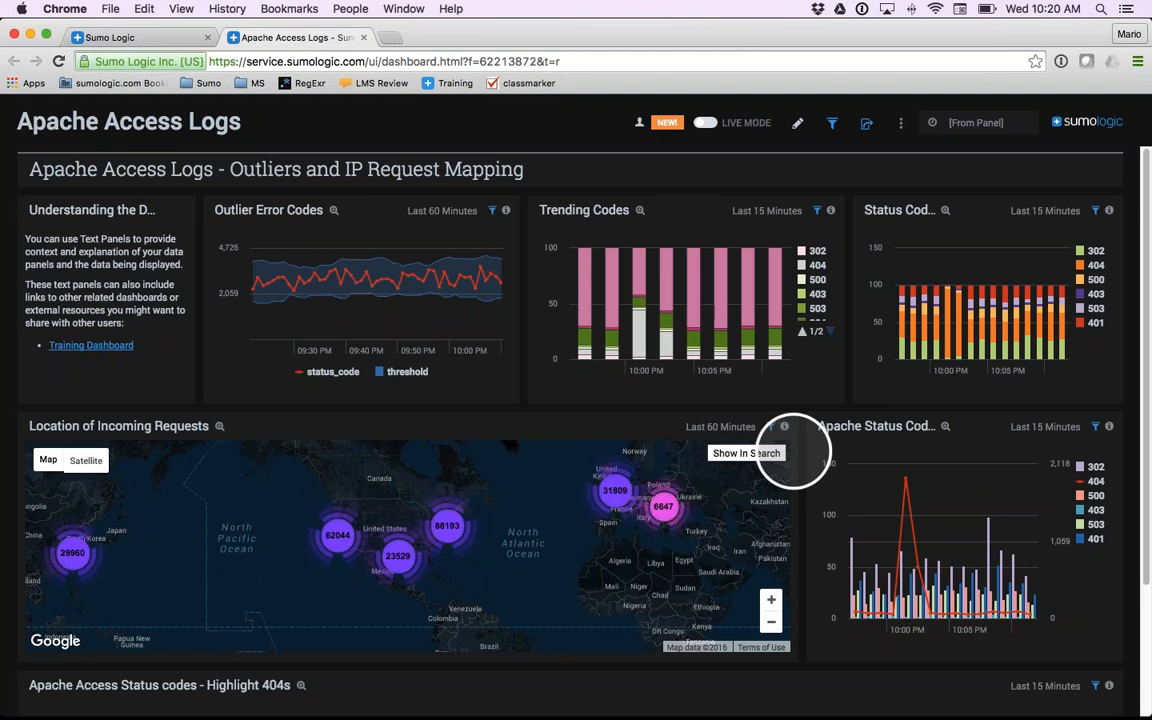
click(120, 38)
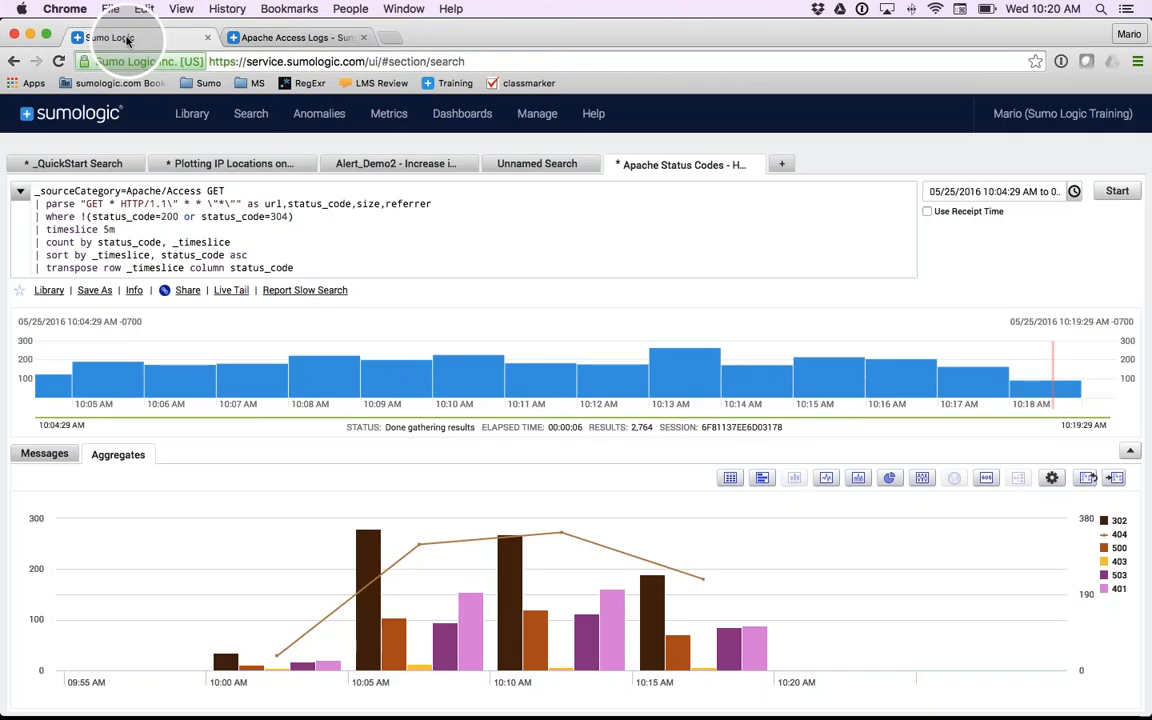
click(759, 167)
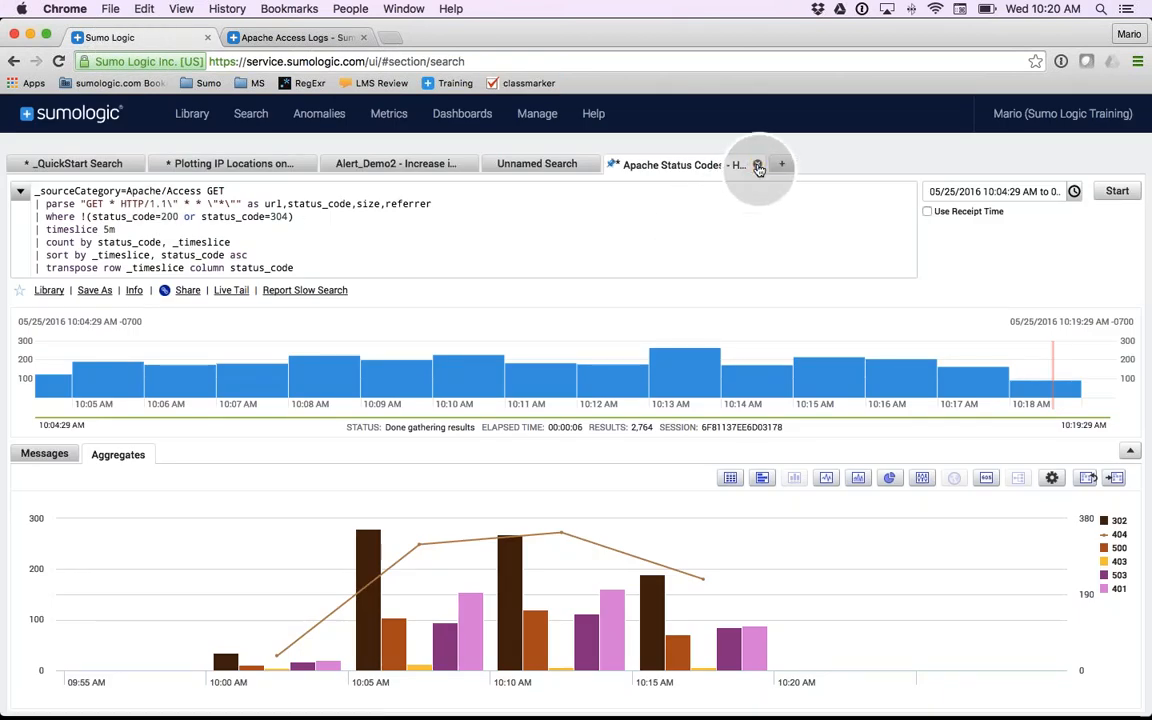
click(759, 167)
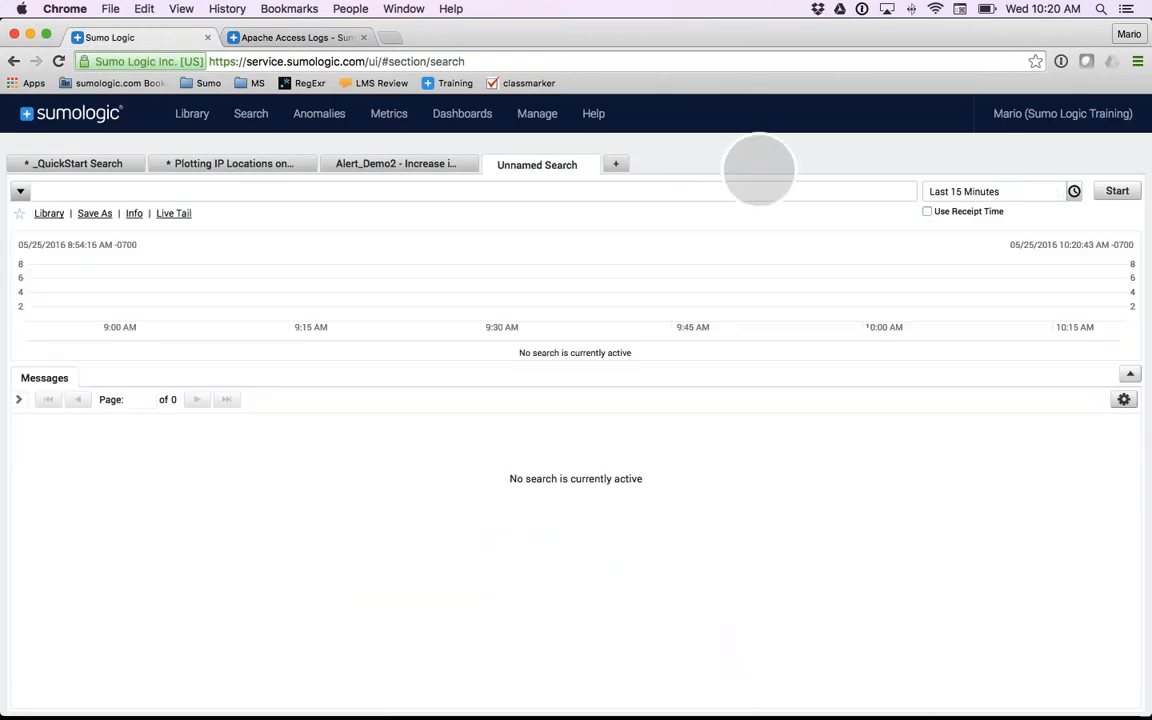
- Add the line "| transpose row _timeslice column status_code" to the end of the _QuickStart Search query
click(79, 166)
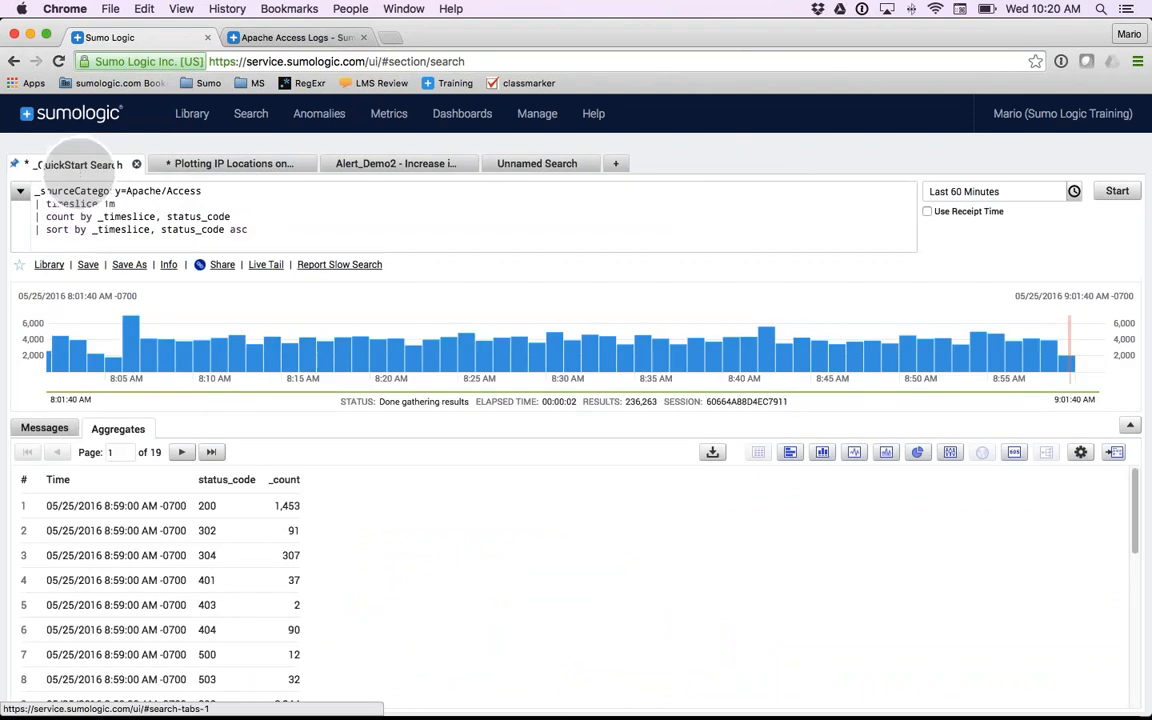
click(64, 245)
text(| transpose row _timeslice column status_code)
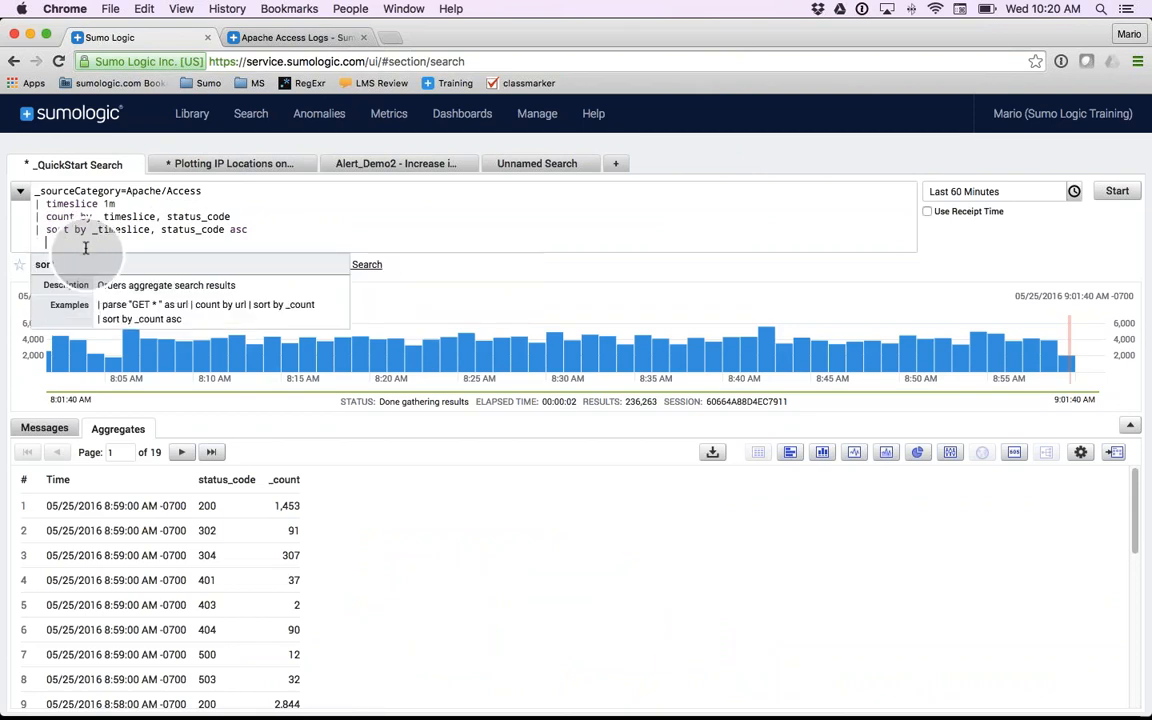
text(/)
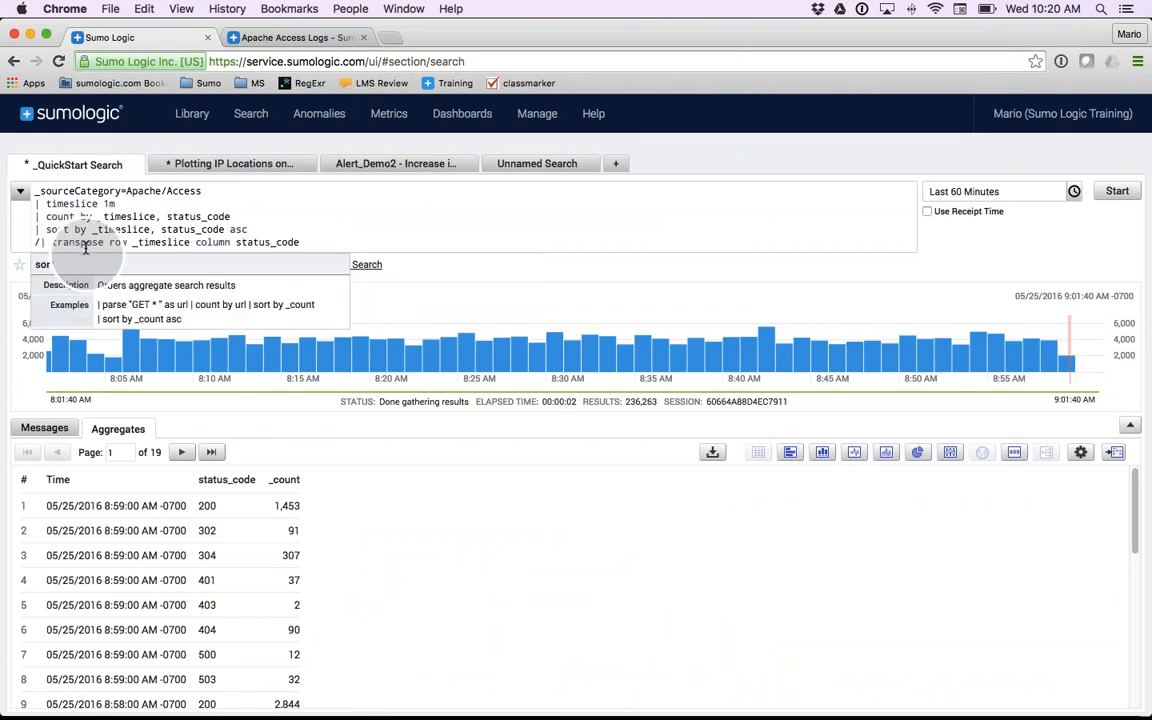
text(/)
key(BackSpace)
key(BackSpace)
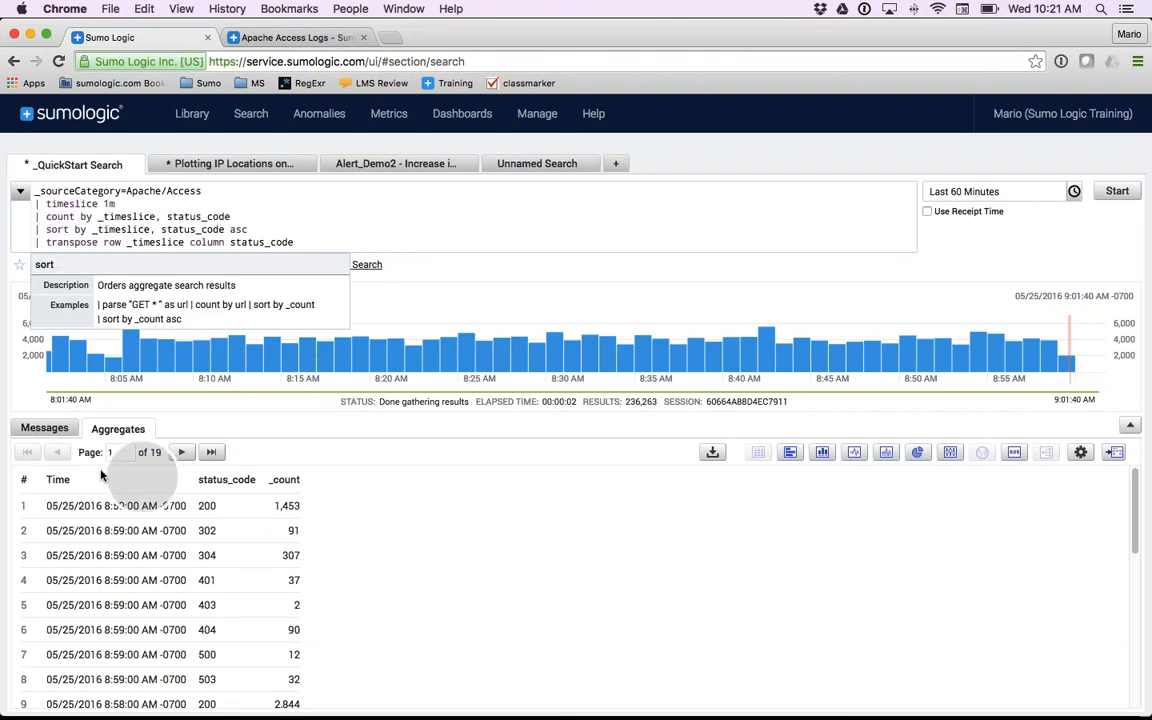
- Examine how the untransposed aggregate results list the time, status_code and _count values row by row
click(203, 507)
double_click(205, 506)
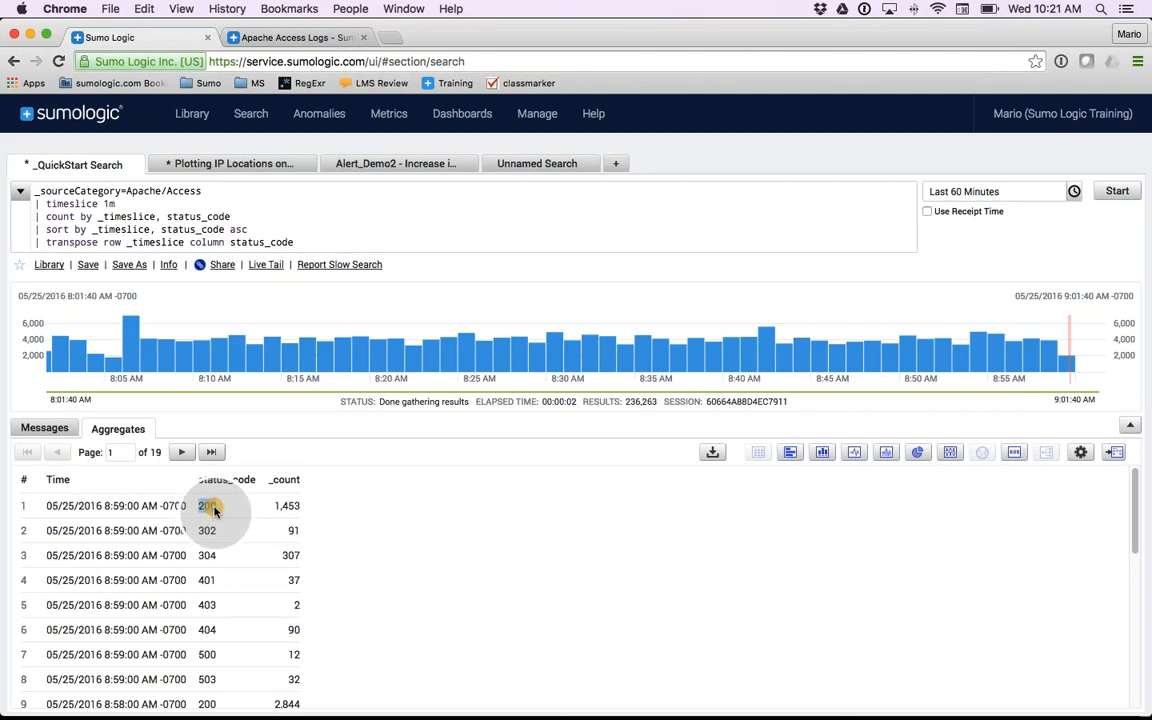
double_click(294, 507)
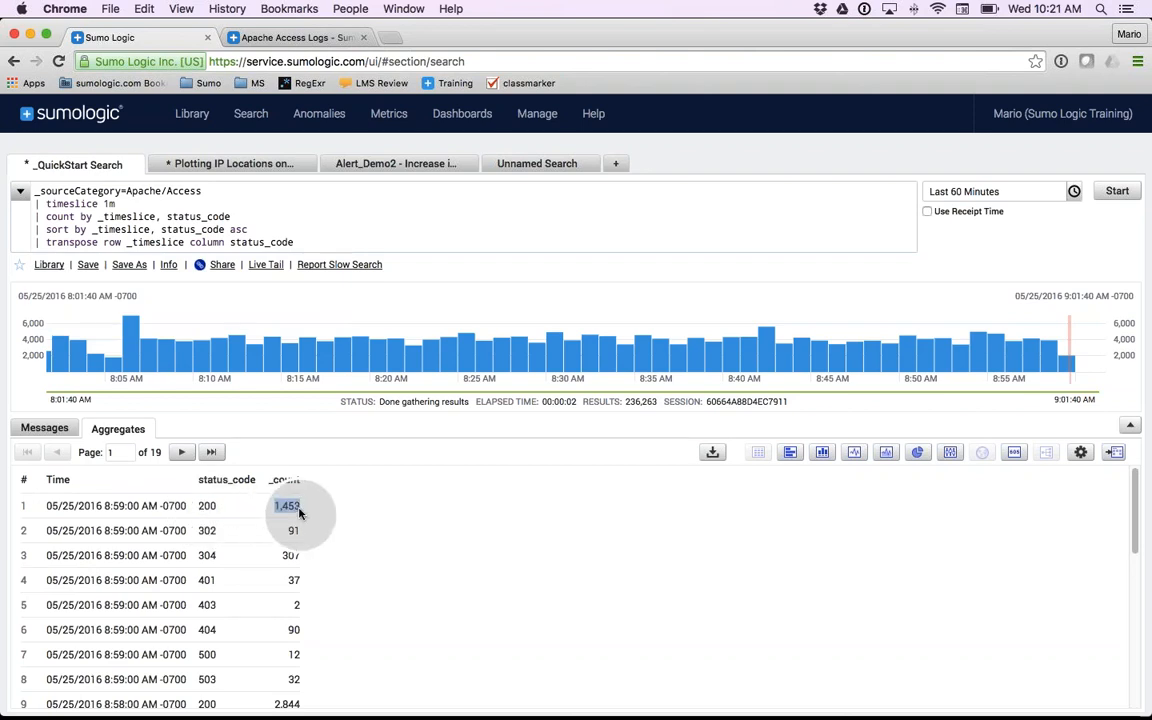
drag(48, 506, 183, 506)
scroll(185, 549, down, 3)
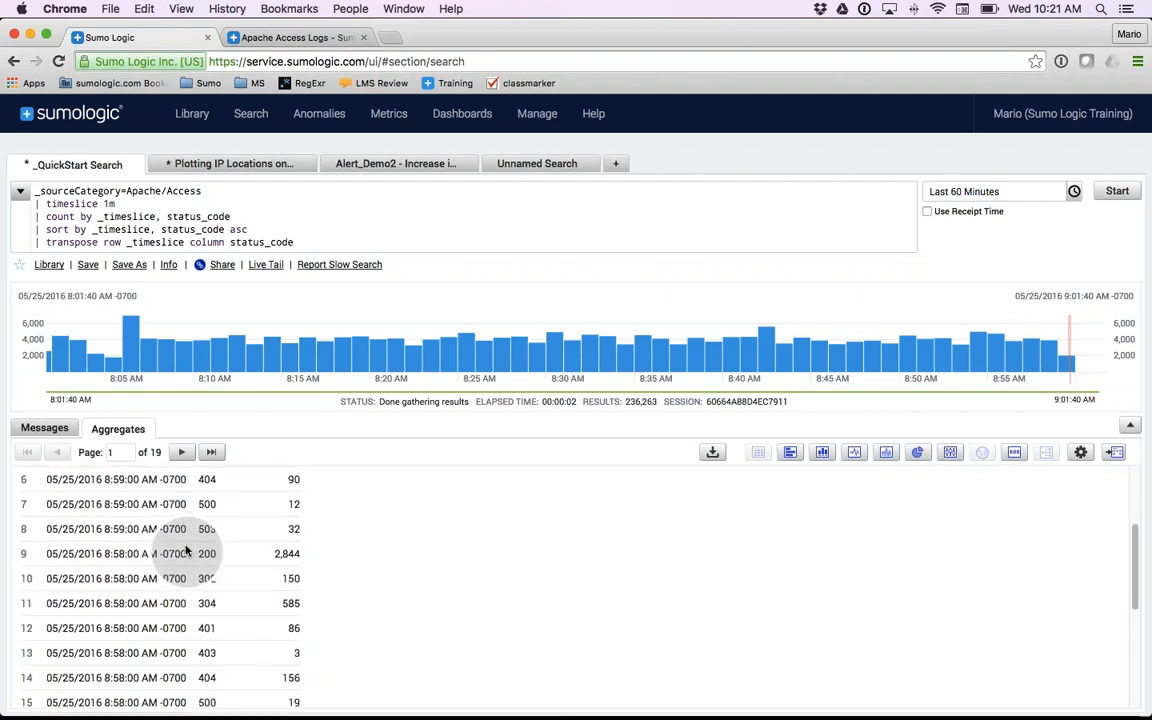
scroll(185, 549, down, 5)
scroll(185, 549, up, 8)
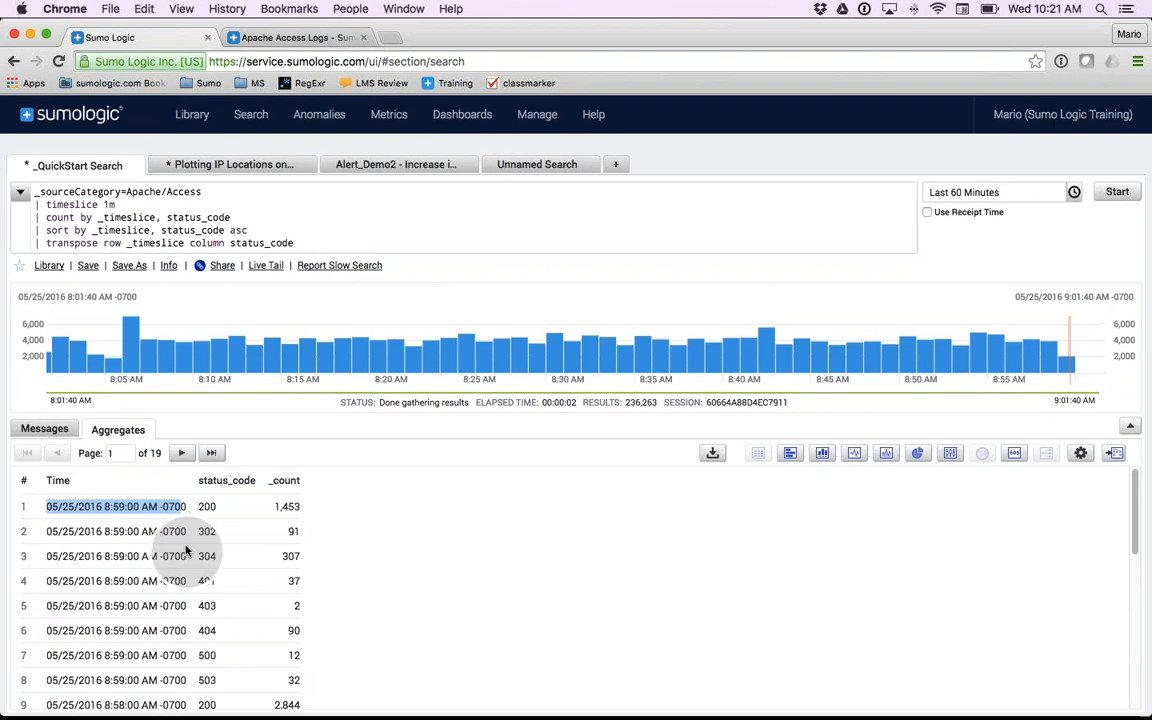
- Run the search with the transpose line and examine the first three counts in the 404 column
click(37, 243)
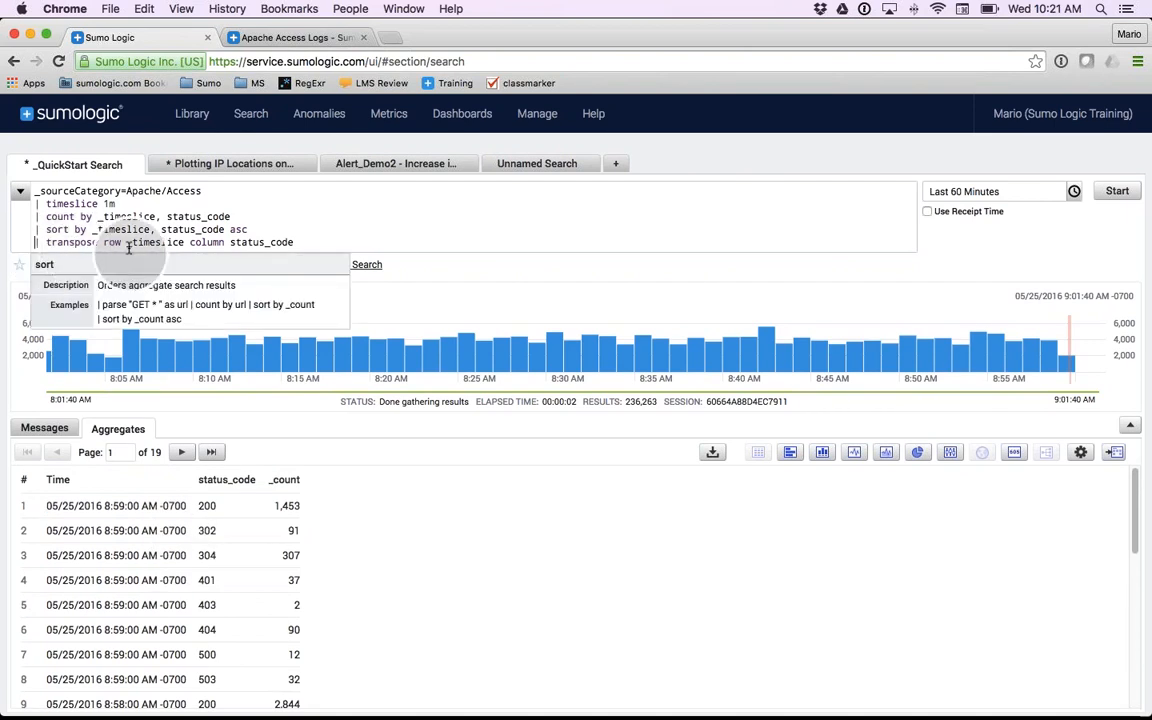
click(1114, 193)
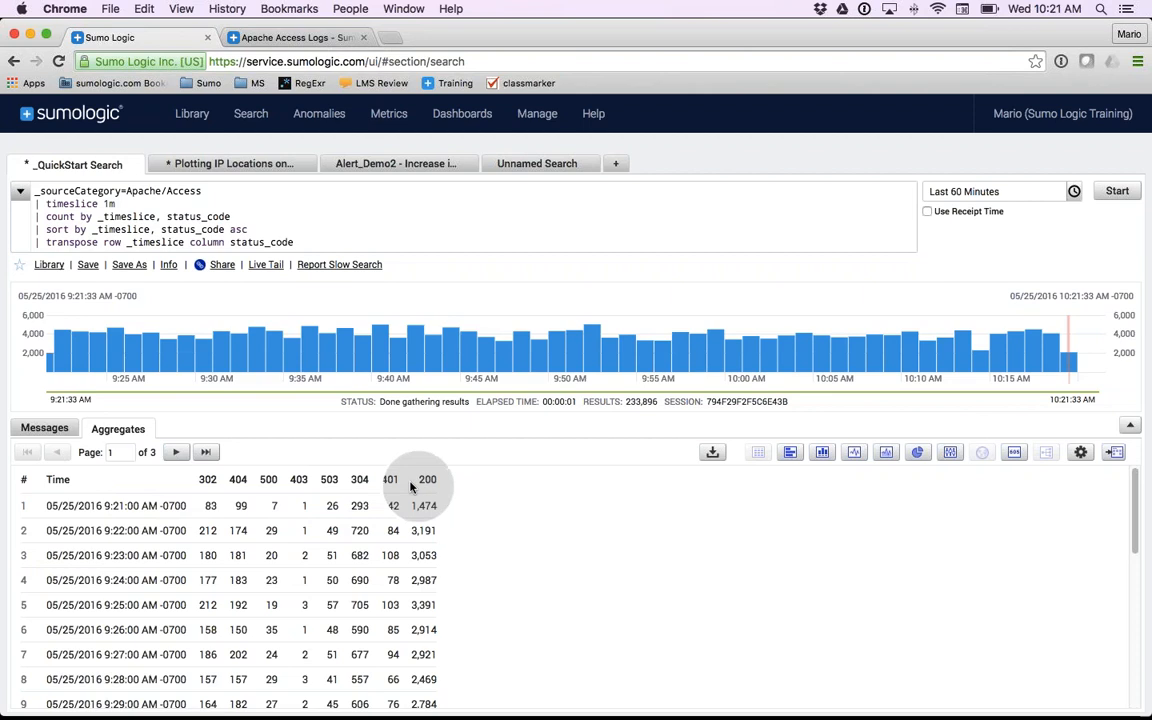
double_click(240, 506)
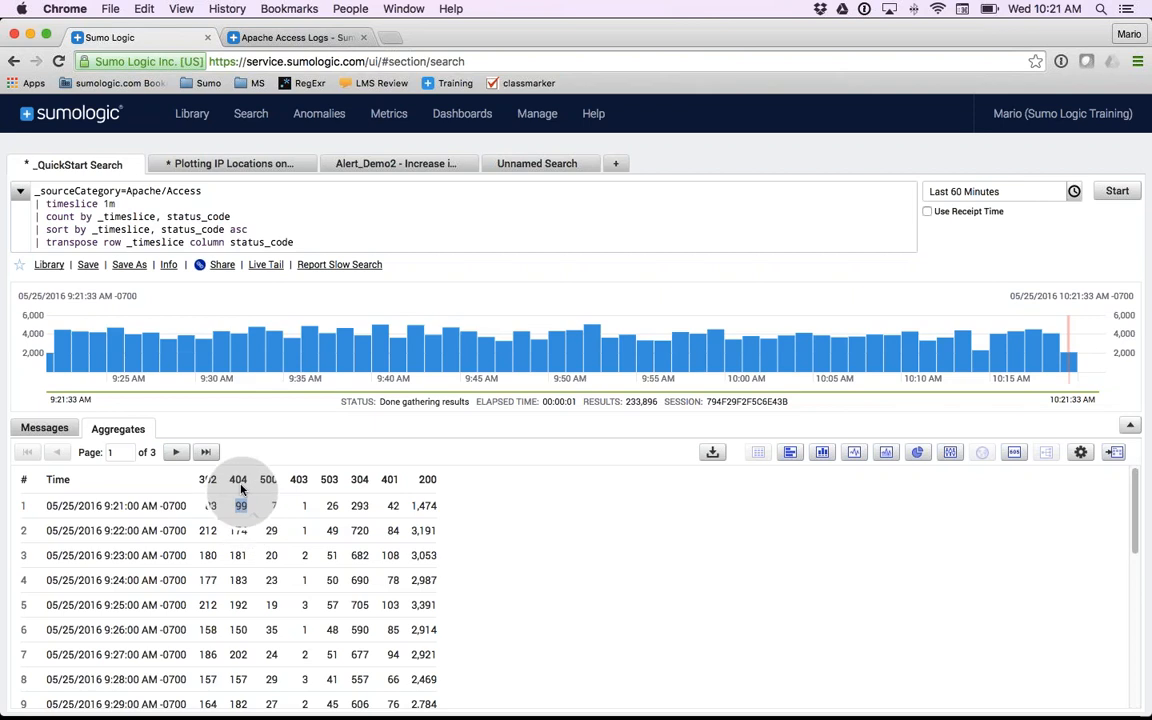
double_click(240, 531)
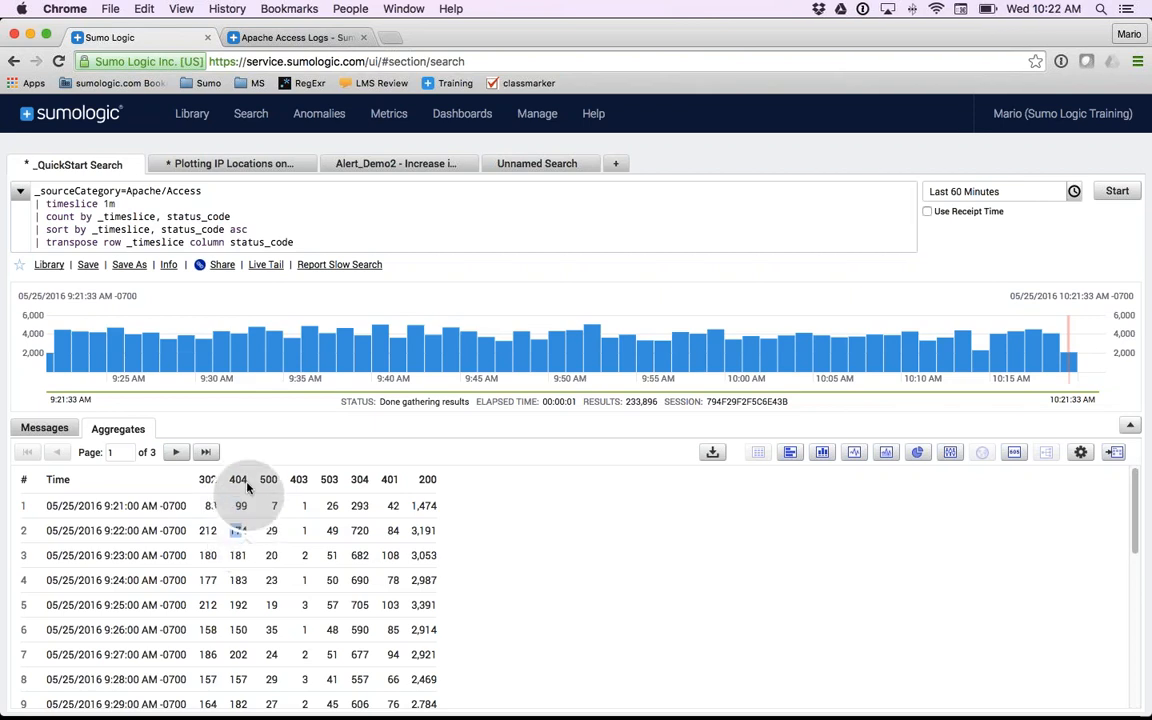
double_click(238, 555)
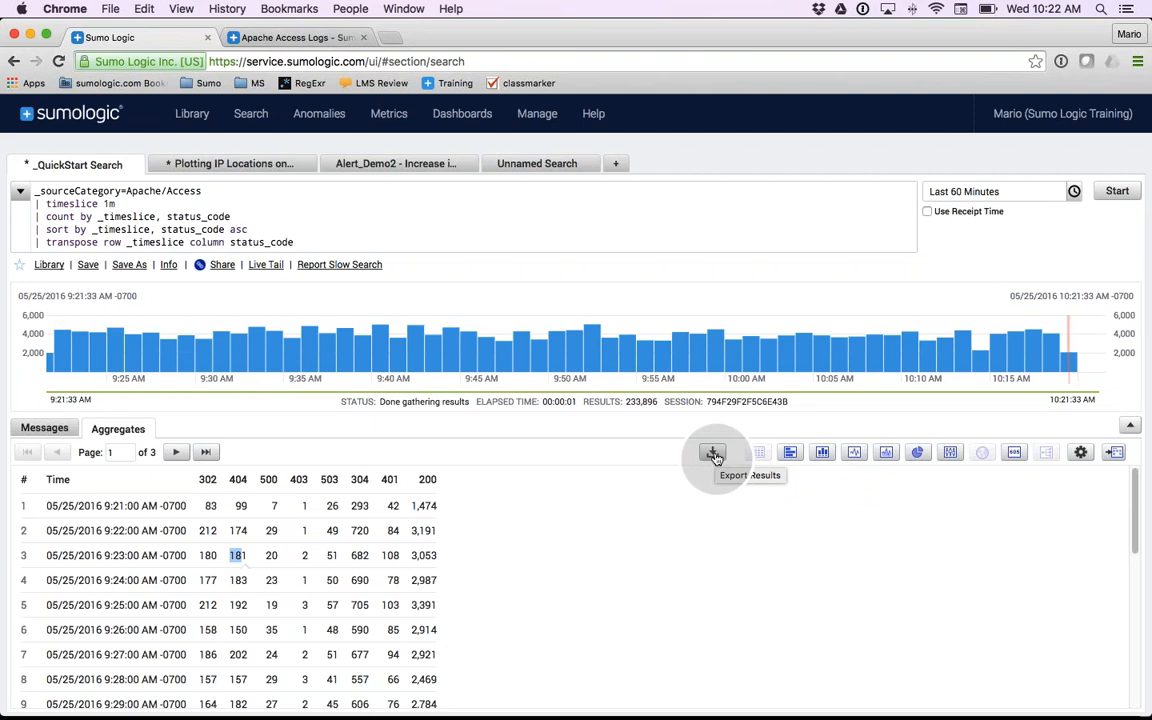
- Preview the transposed results as bar and column charts, and choose the line chart
click(789, 453)
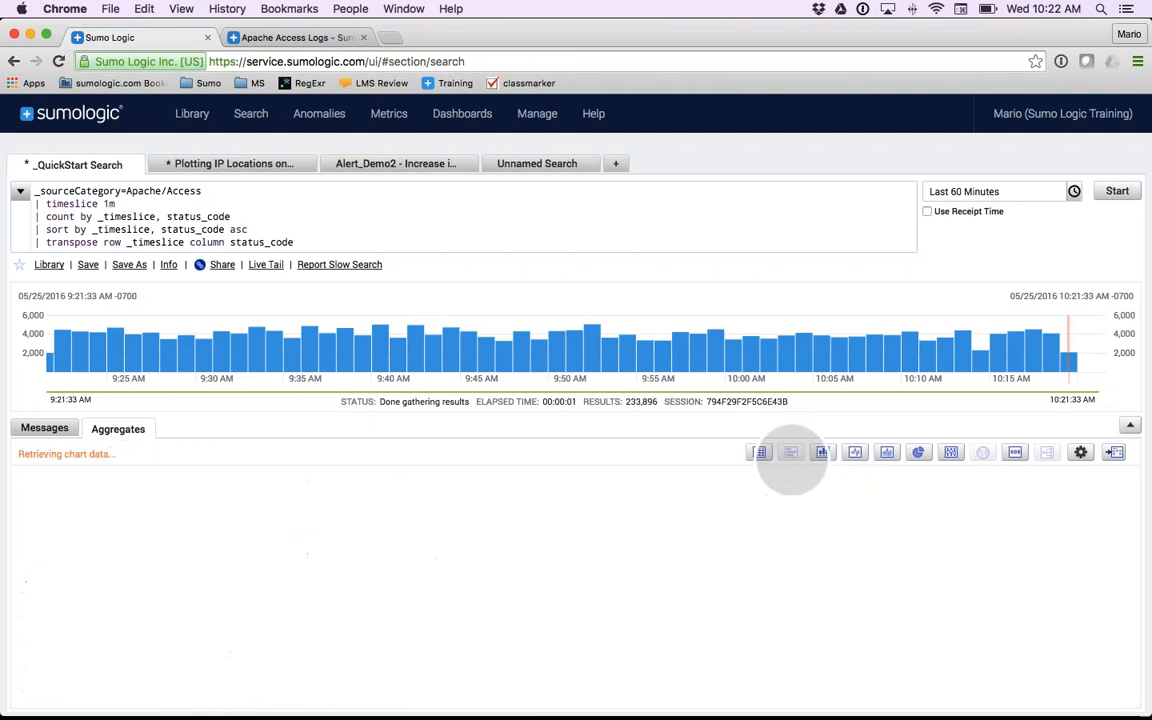
click(822, 453)
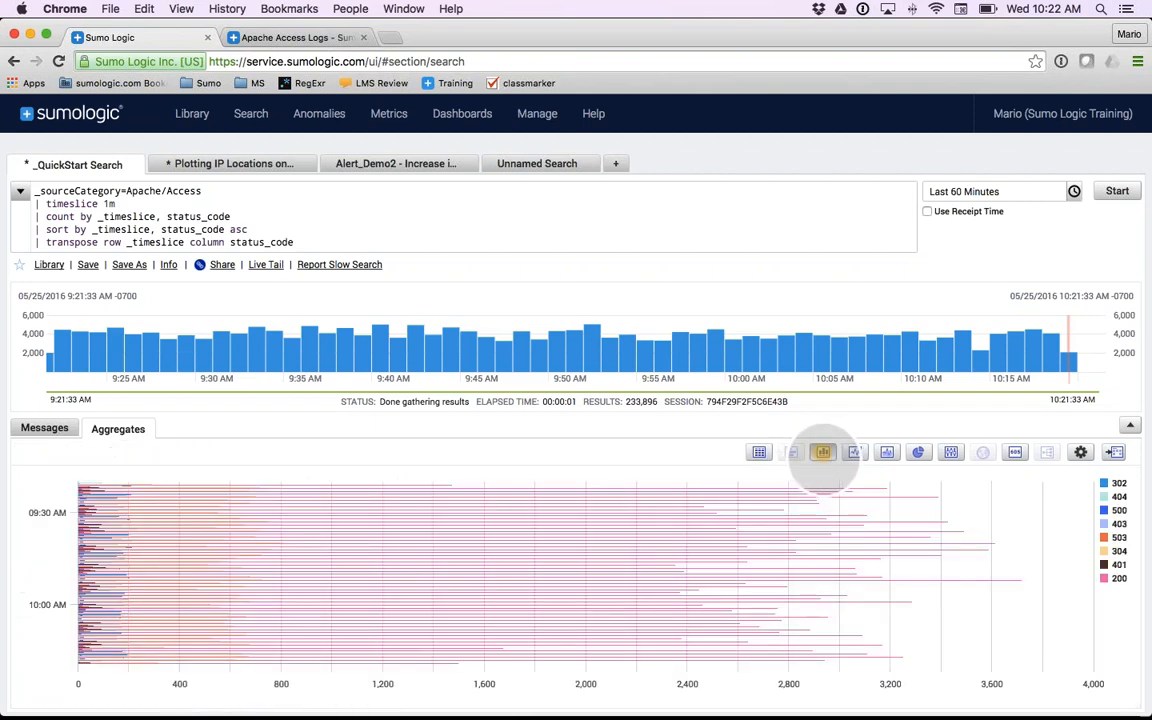
click(854, 453)
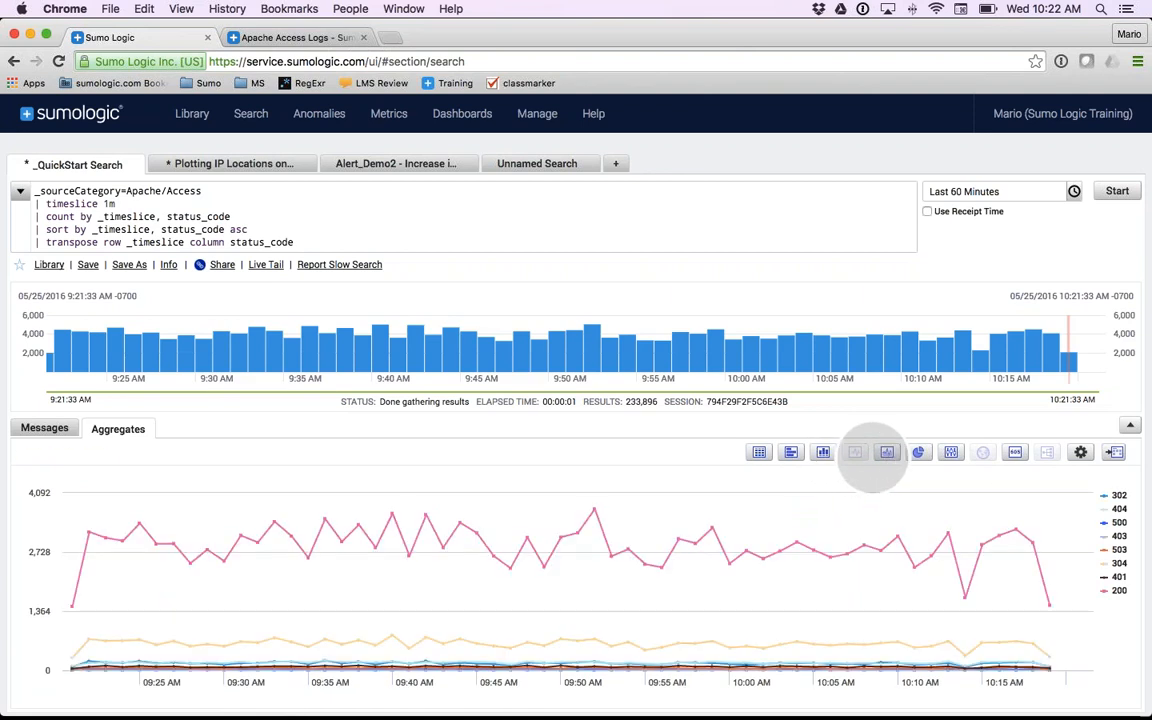
- Preview the transposed results as an area chart, a pie chart and a single-value display
click(886, 453)
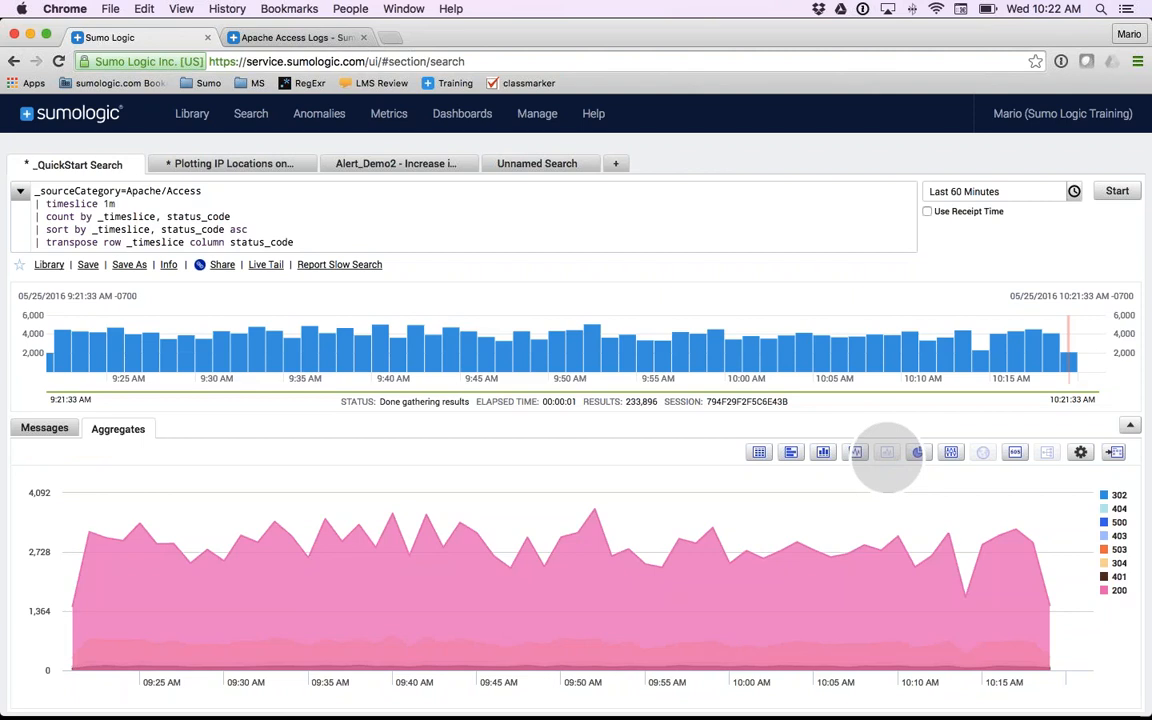
click(914, 454)
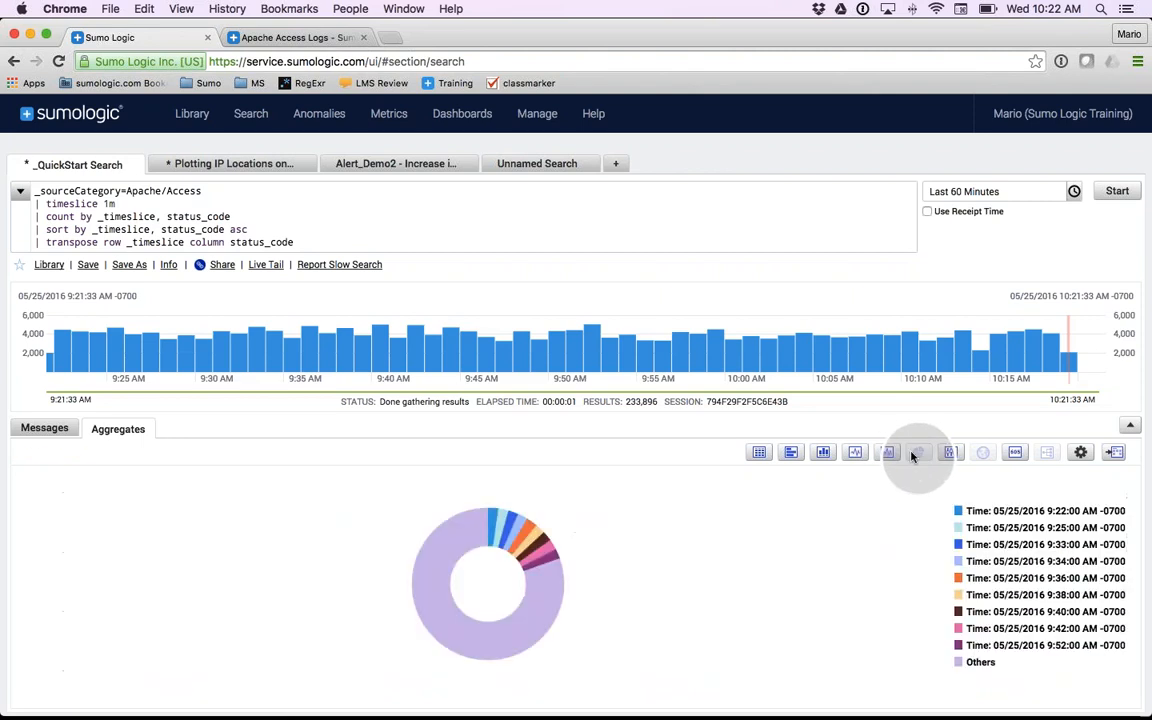
click(1015, 453)
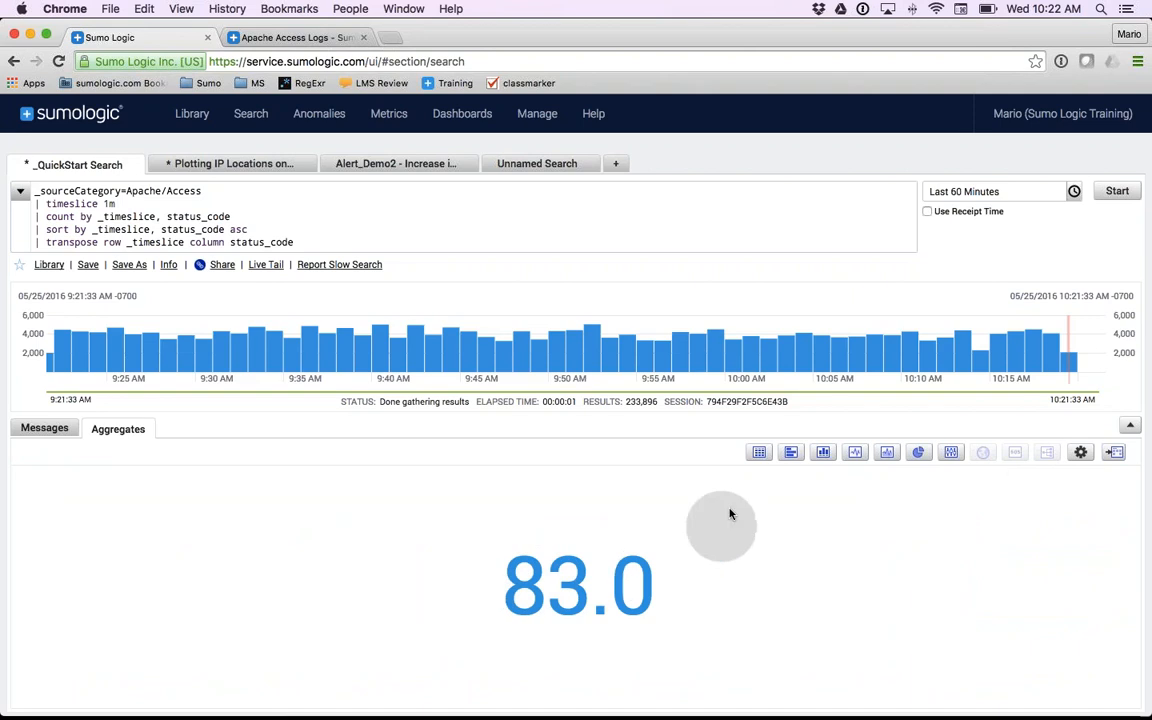
- Check the first count in the 302 column of the results table, and return to the line chart
click(759, 452)
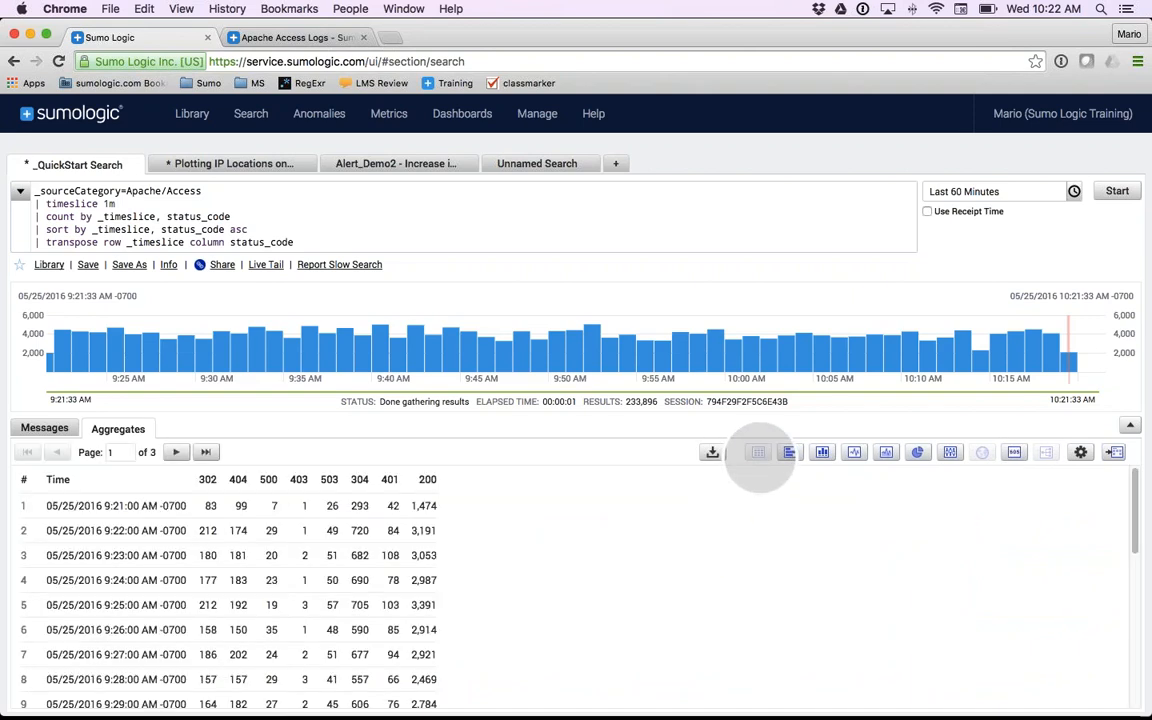
click(208, 507)
double_click(208, 507)
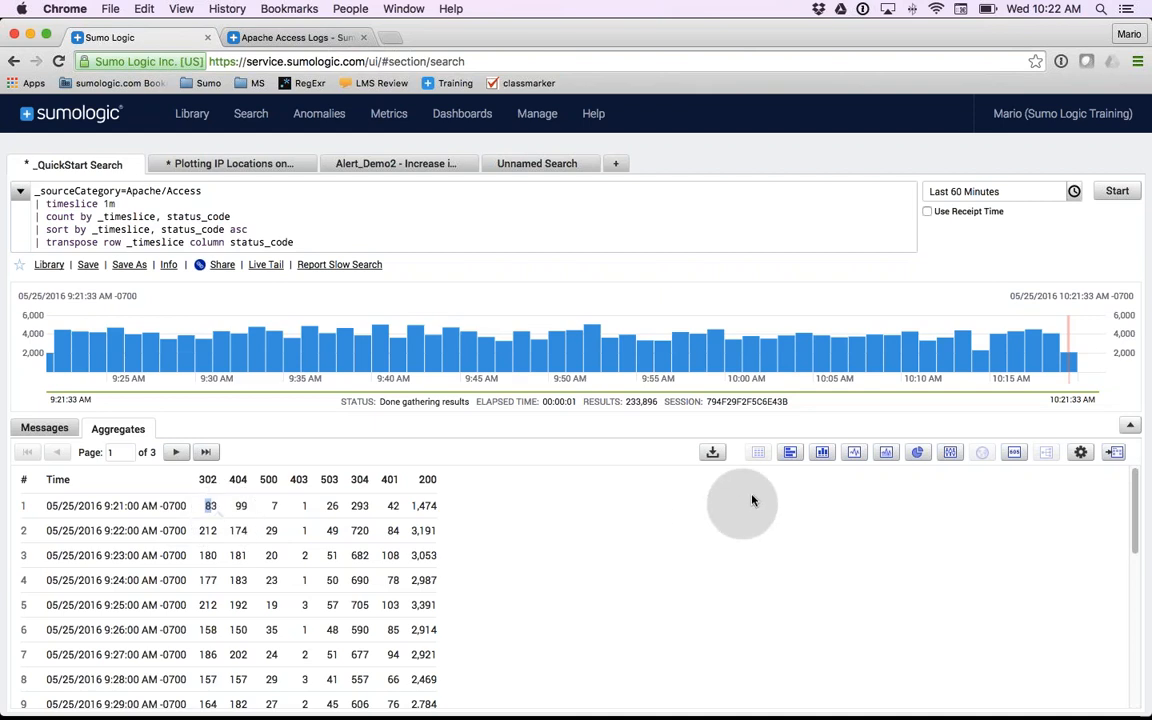
click(854, 452)
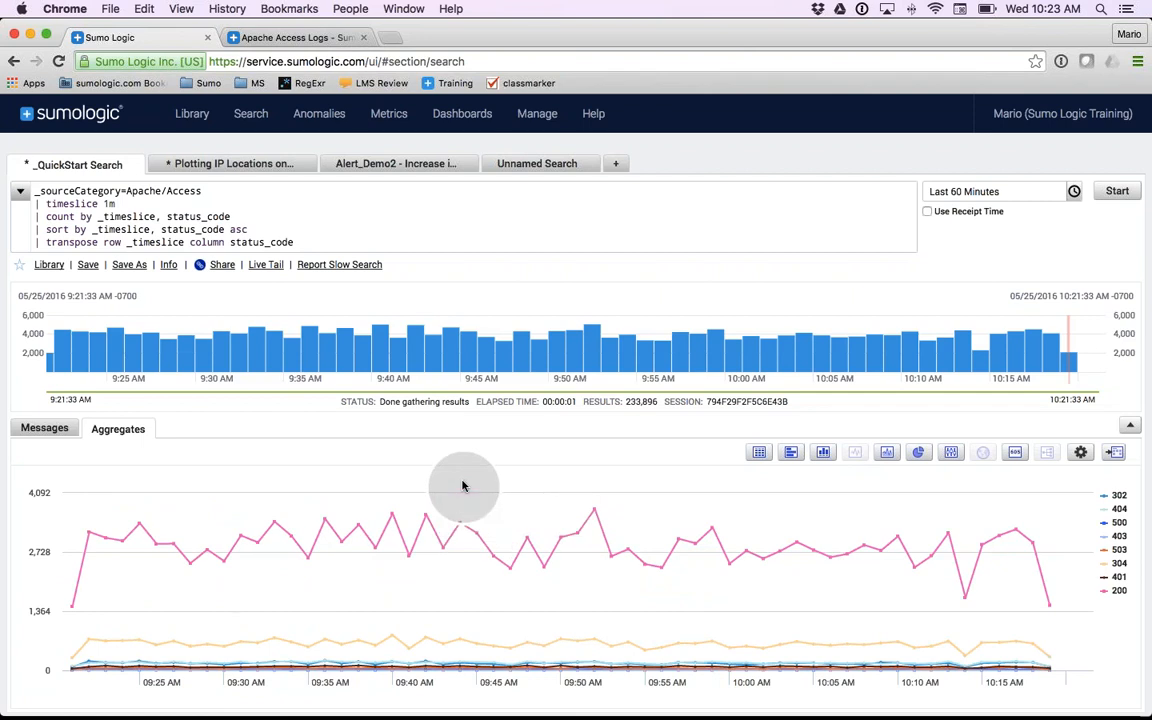
- Add "and (status_code=200 or status_code=404)" after _sourceCategory=Apache/Access in the query and run the search
click(221, 193)
text(and (status_code=200 or status_code=404))
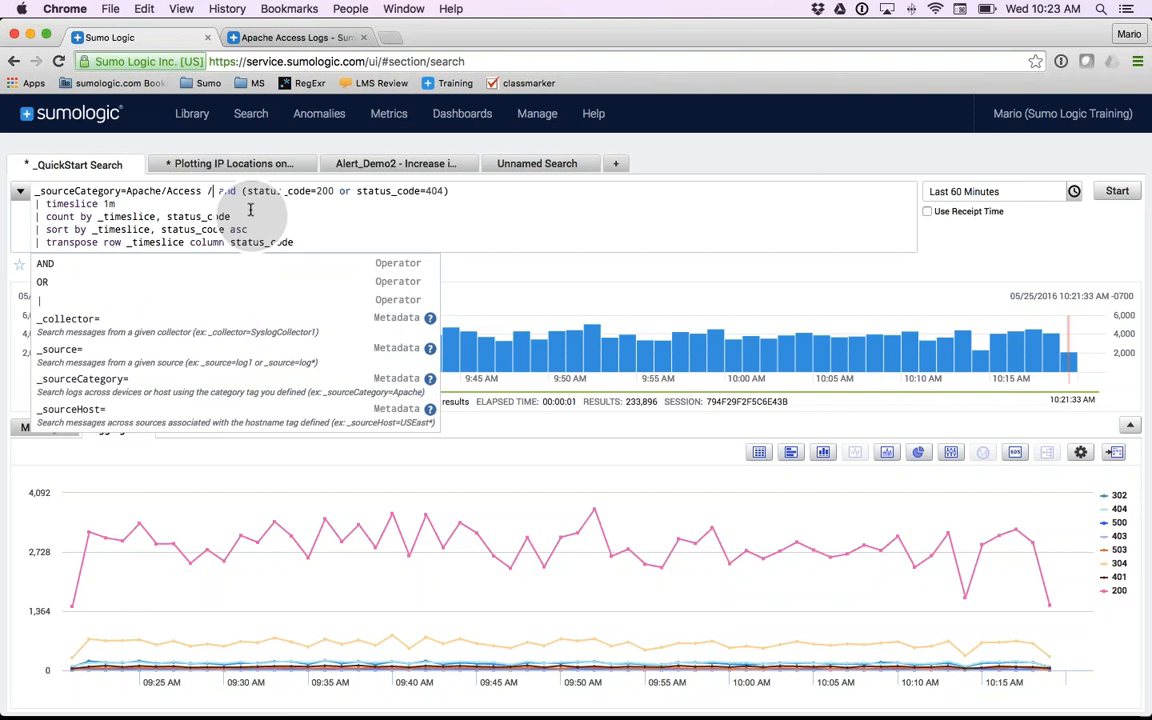
key(BackSpace)
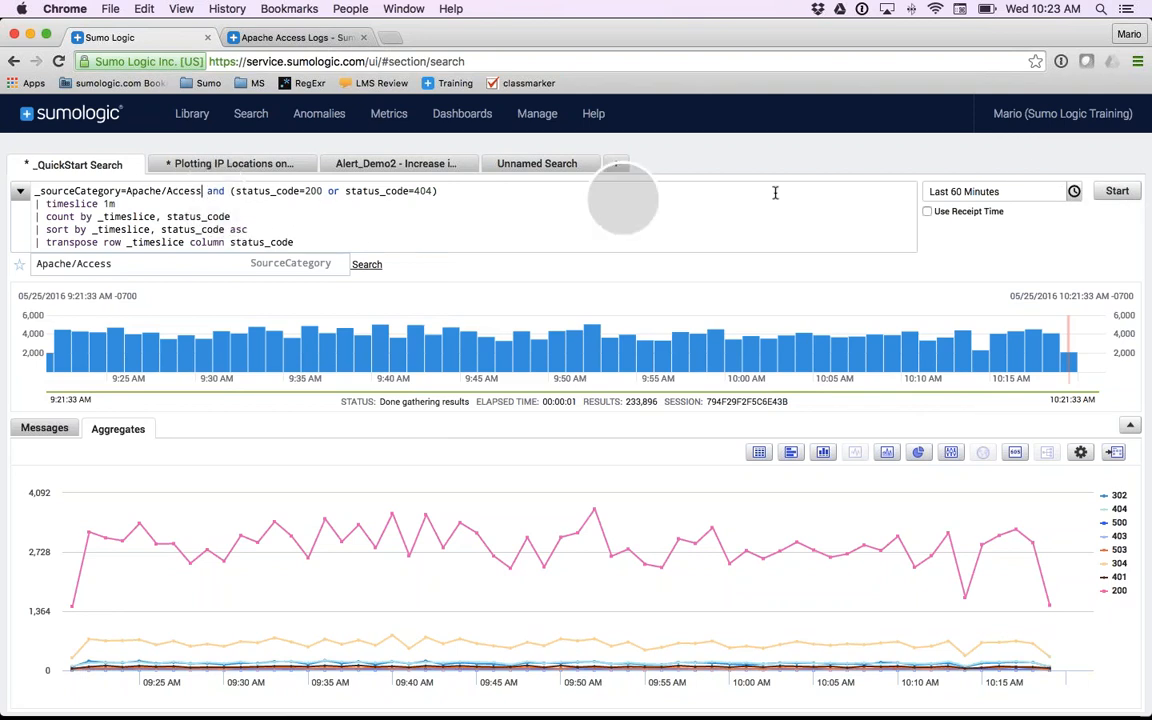
click(1118, 192)
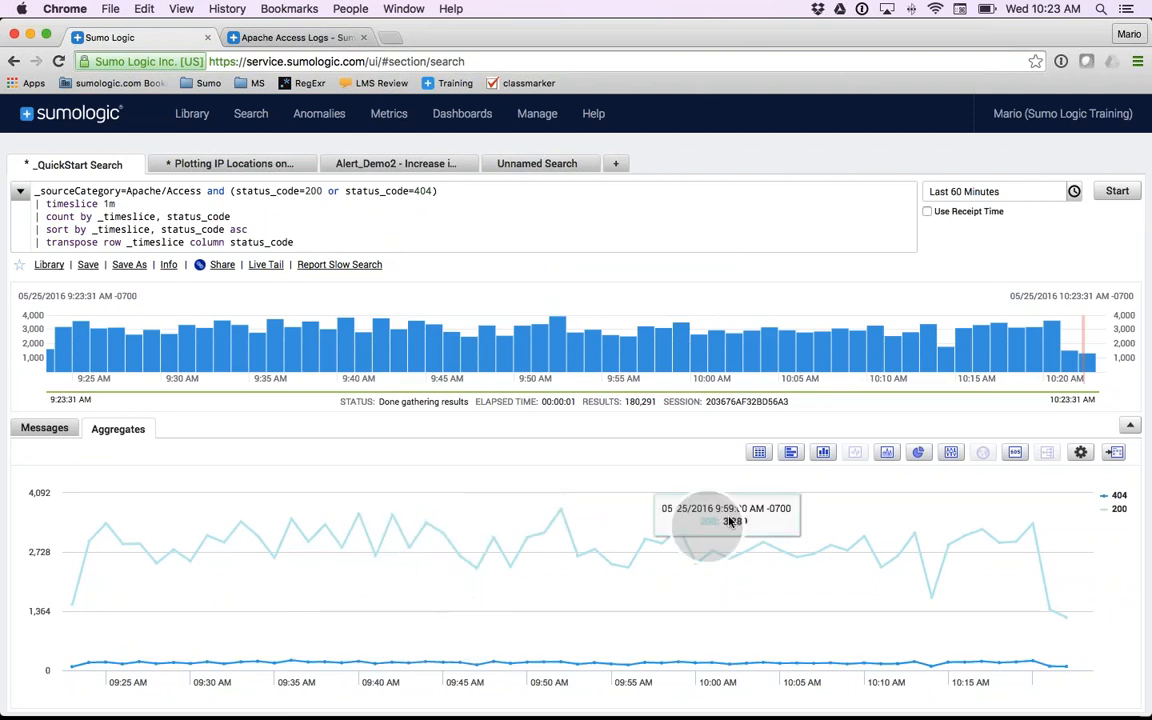
- Show the results as a column chart, with the 404 series as a Line Chart on the Secondary Axis
click(823, 453)
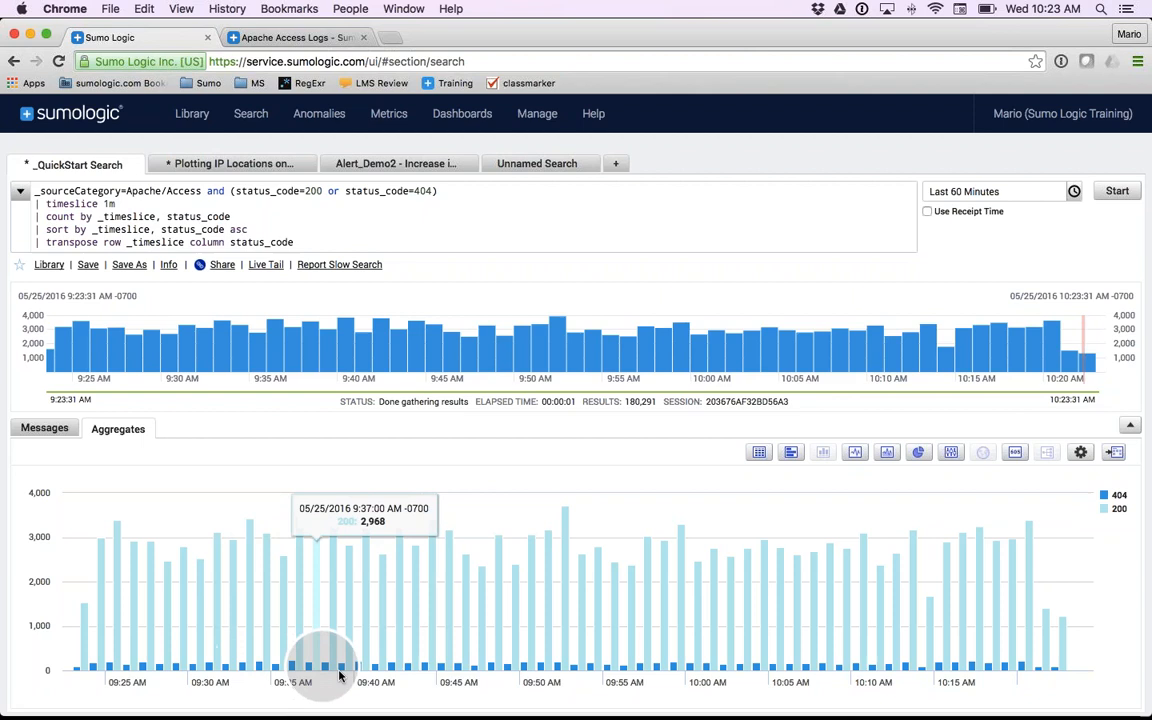
click(1081, 453)
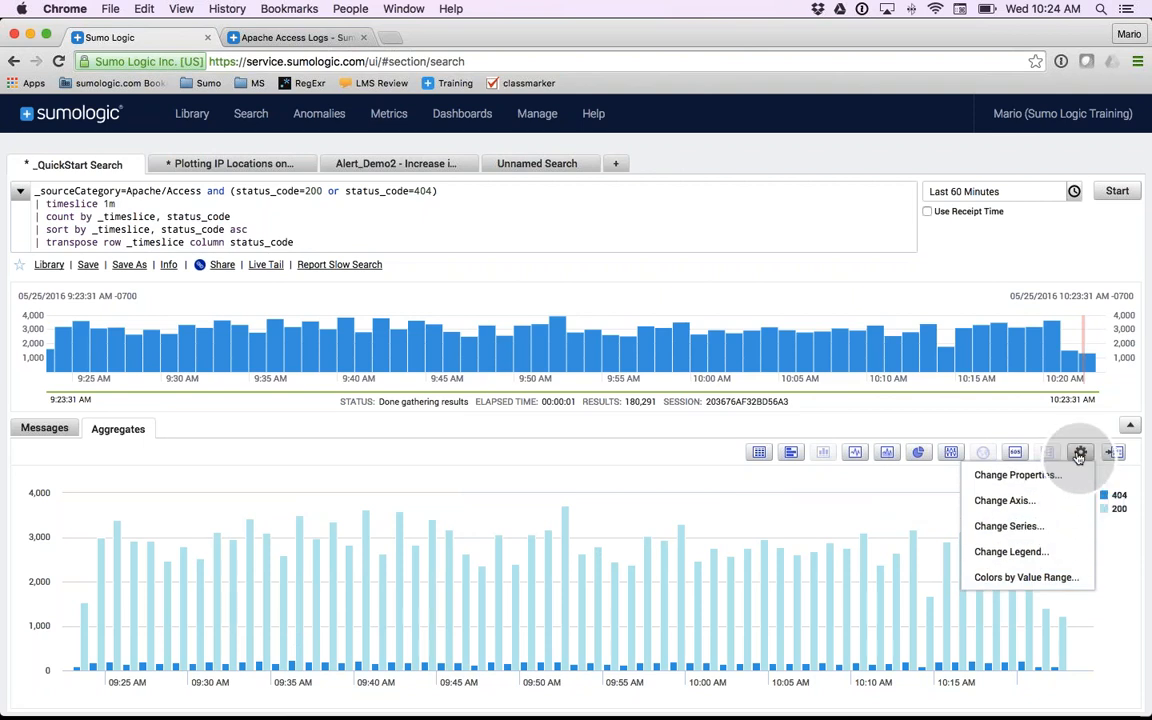
click(1004, 528)
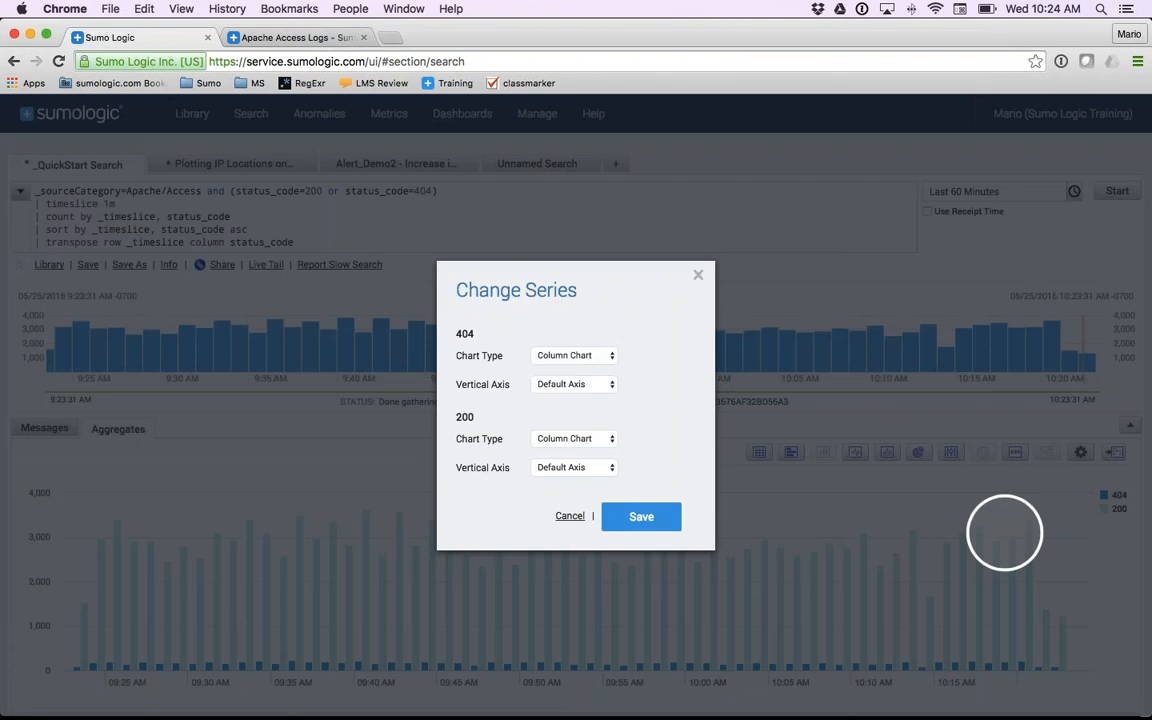
click(572, 361)
click(565, 369)
click(565, 384)
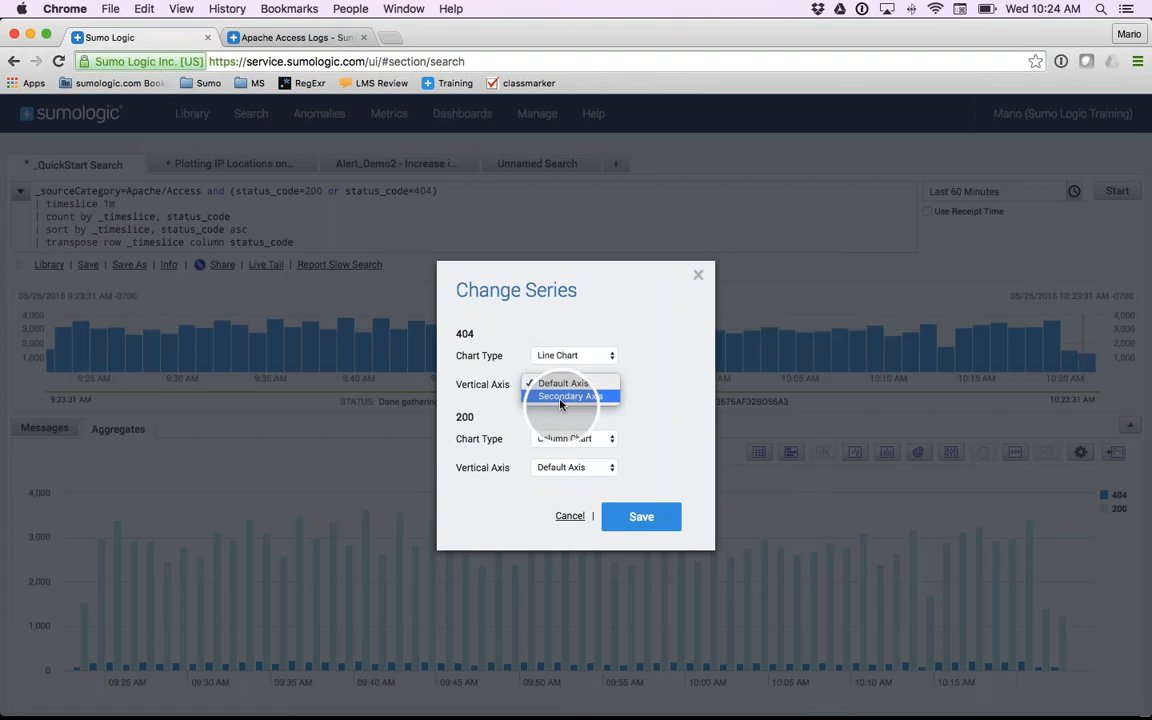
click(563, 397)
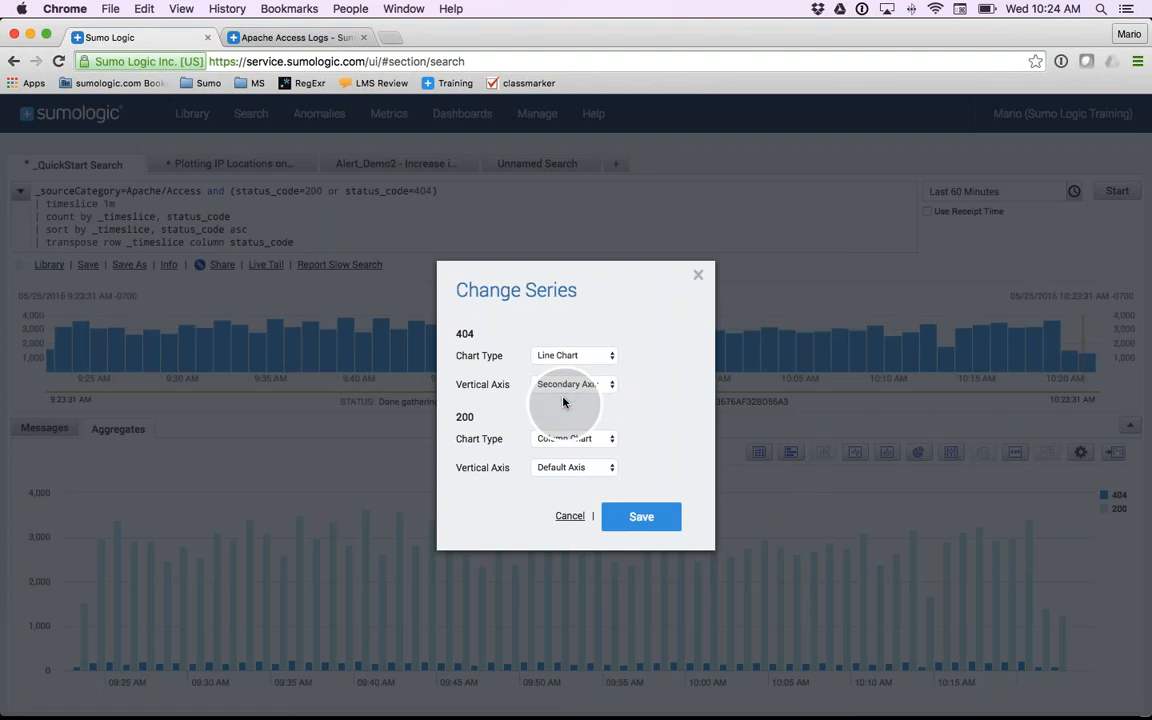
click(640, 516)
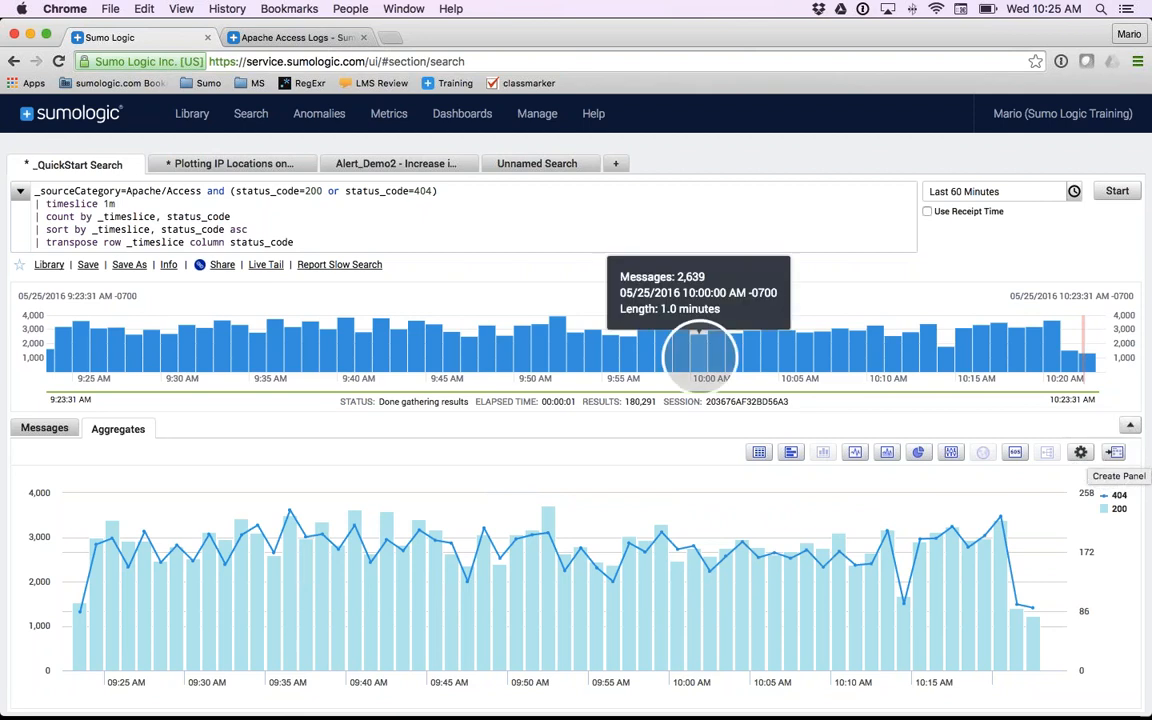
- Open the Plotting IP Locations on Map search and examine its client_ip parse, geo lookup and count by latitude, longitude lines
click(231, 168)
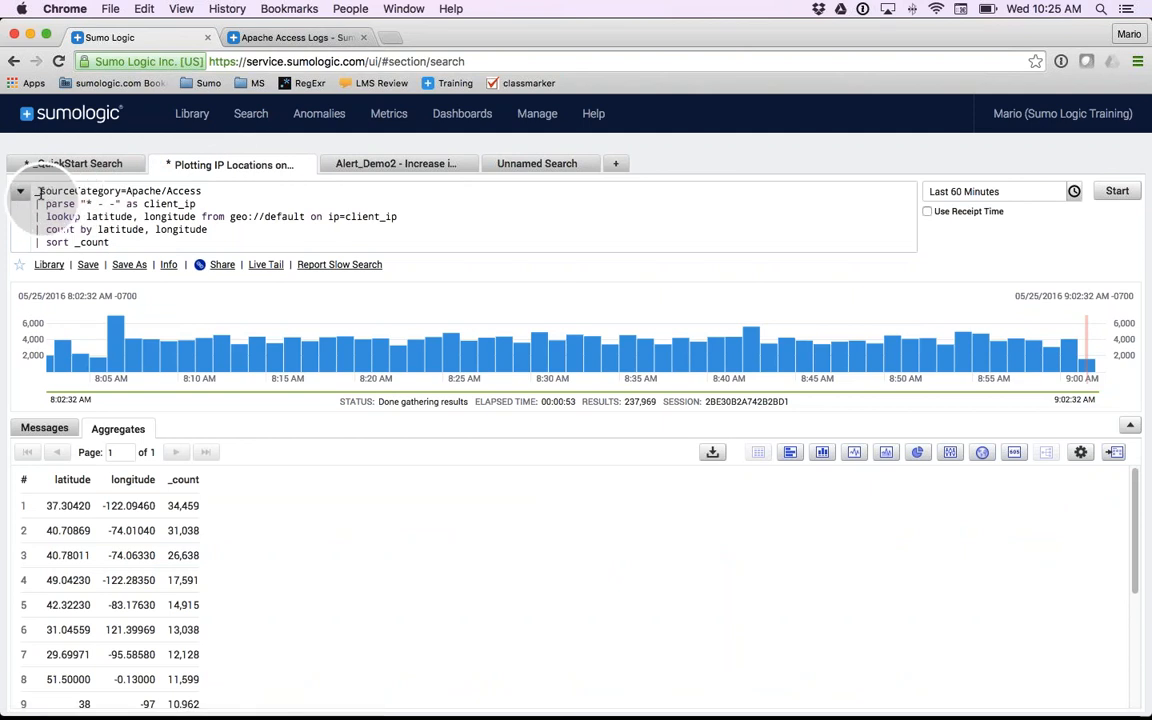
drag(197, 204, 32, 208)
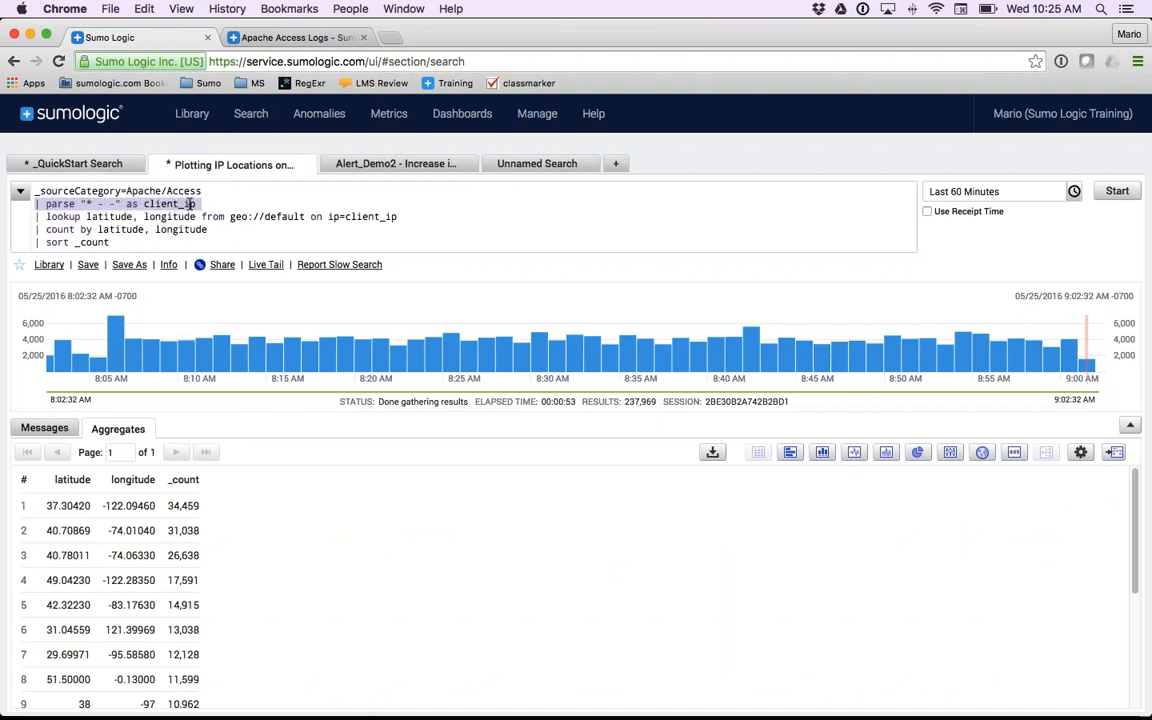
click(63, 216)
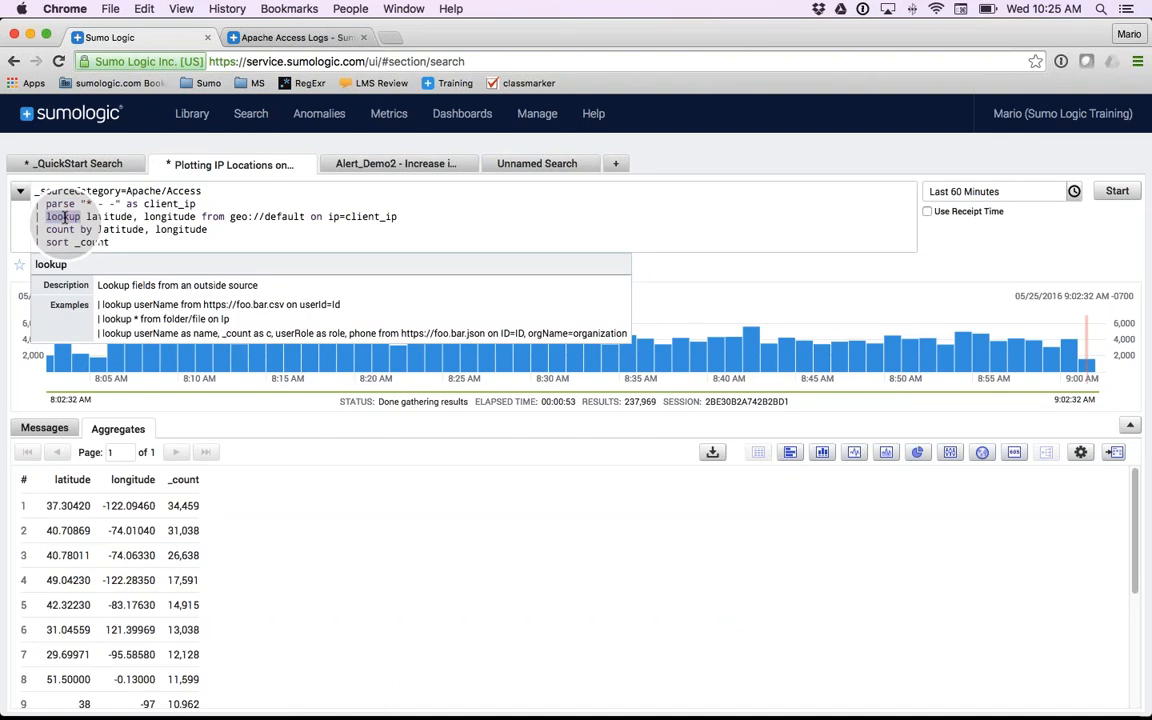
drag(89, 216, 397, 216)
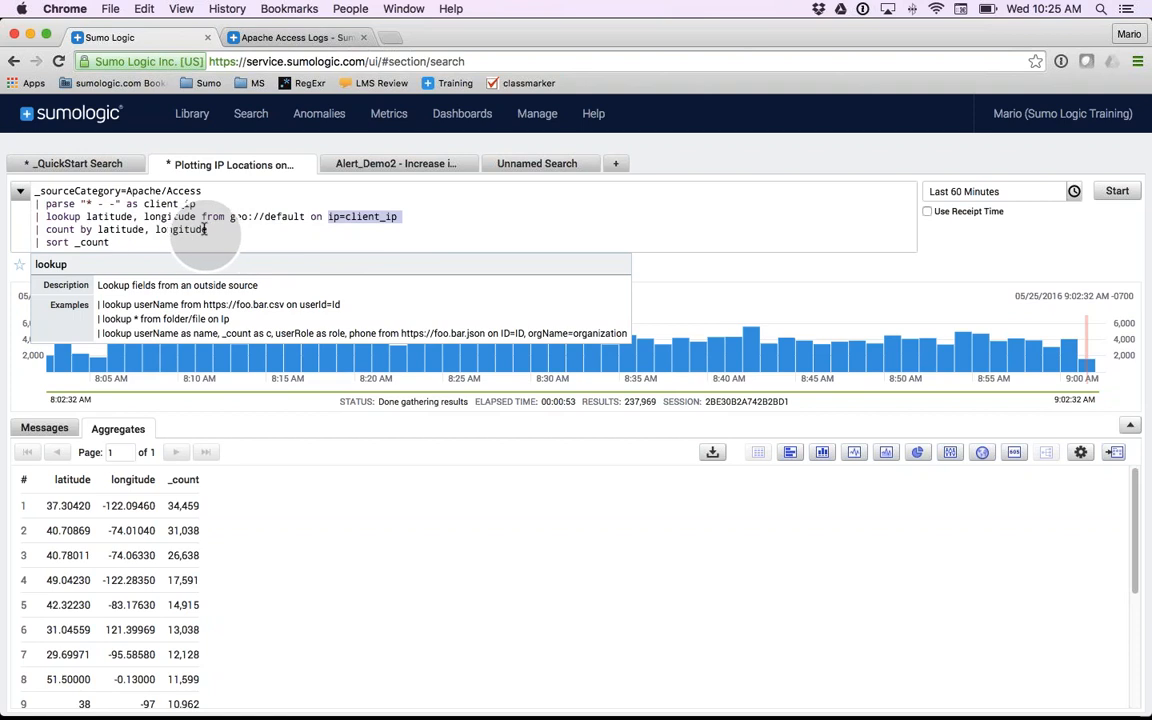
drag(206, 229, 47, 231)
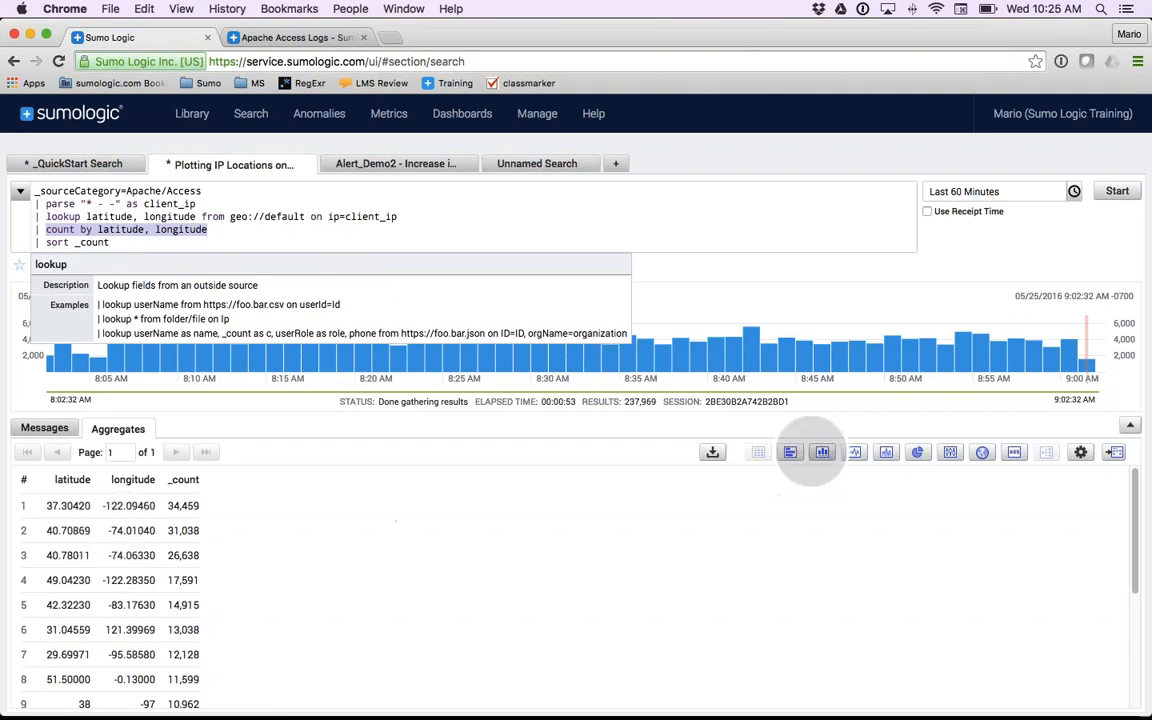
- Preview the latitude and longitude counts as column and line charts, and choose the map chart
click(819, 453)
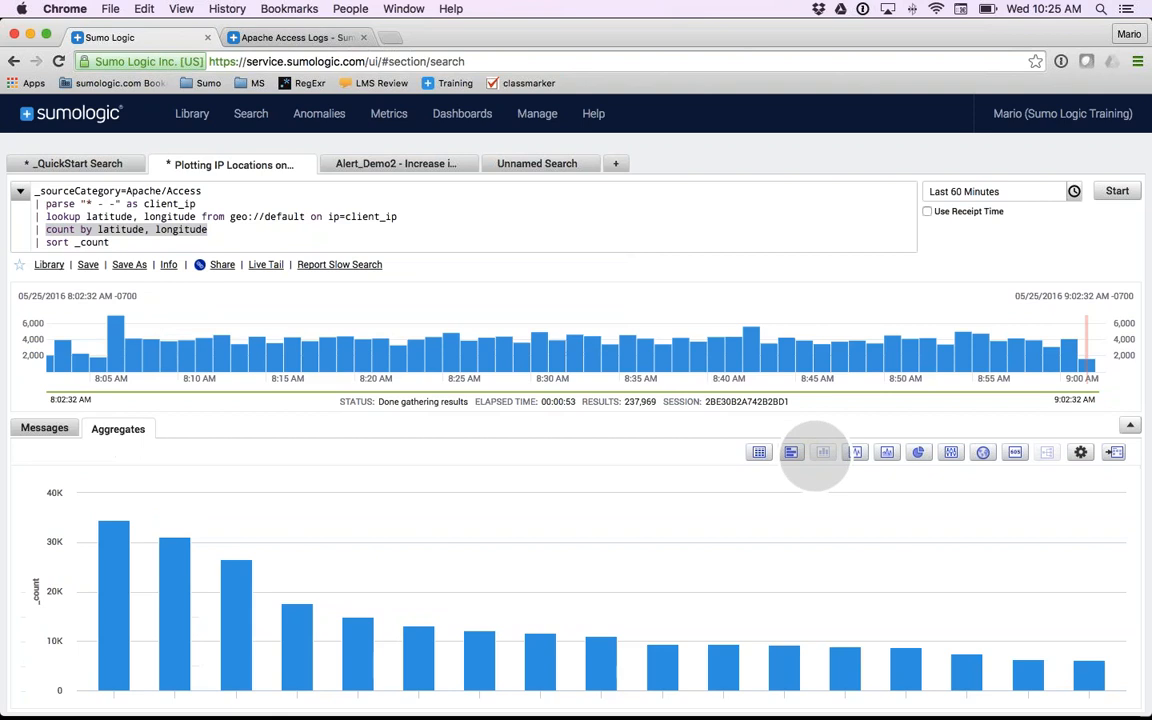
mouse_move(183, 572)
click(855, 452)
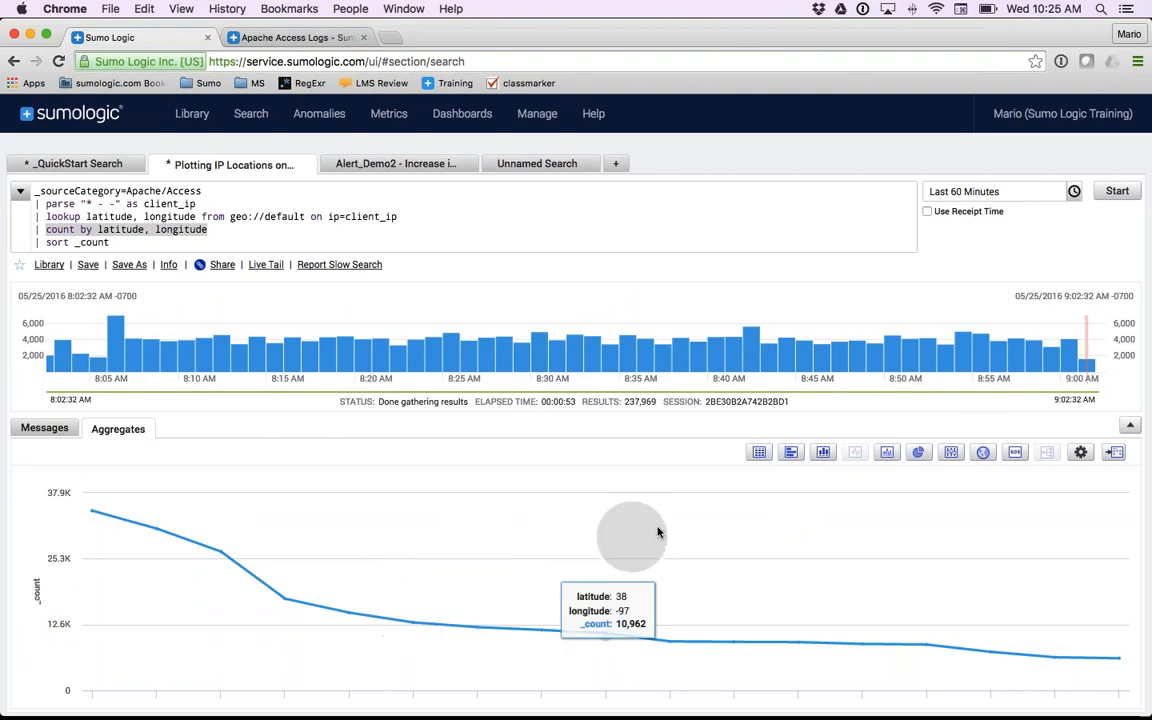
click(983, 453)
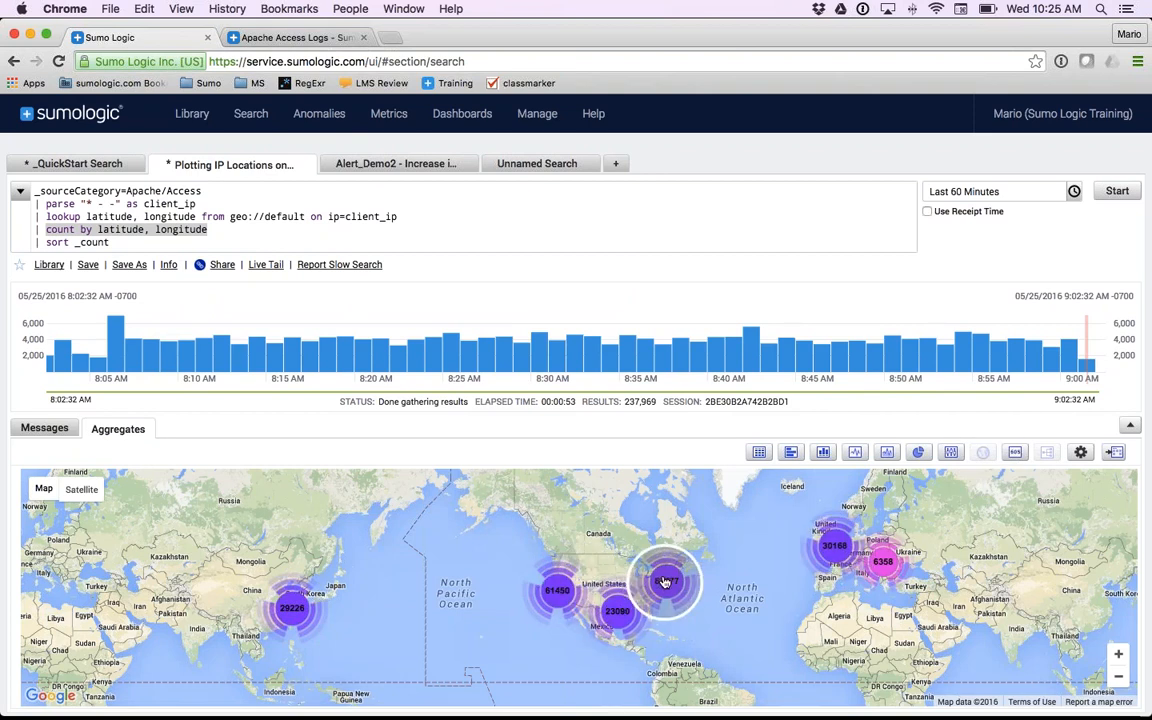
- Examine the client location clusters on the map close up around New York and Philadelphia
click(1117, 655)
drag(857, 532, 717, 603)
click(1118, 655)
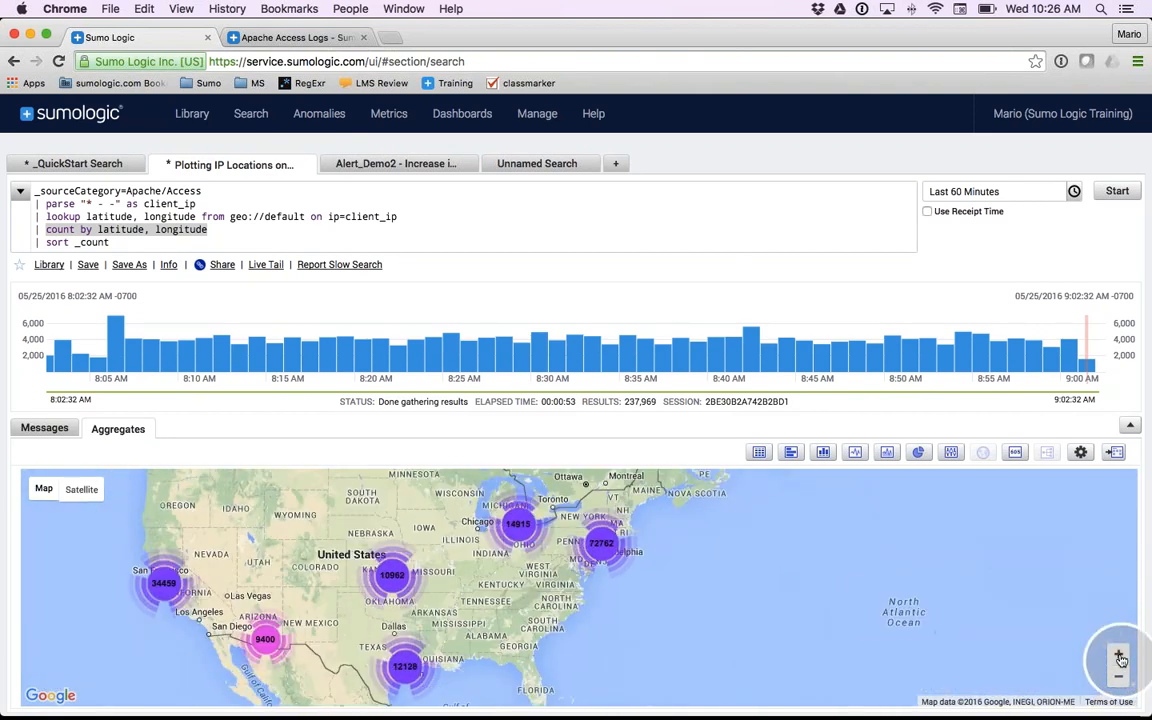
click(1119, 656)
drag(699, 553, 680, 609)
click(1119, 656)
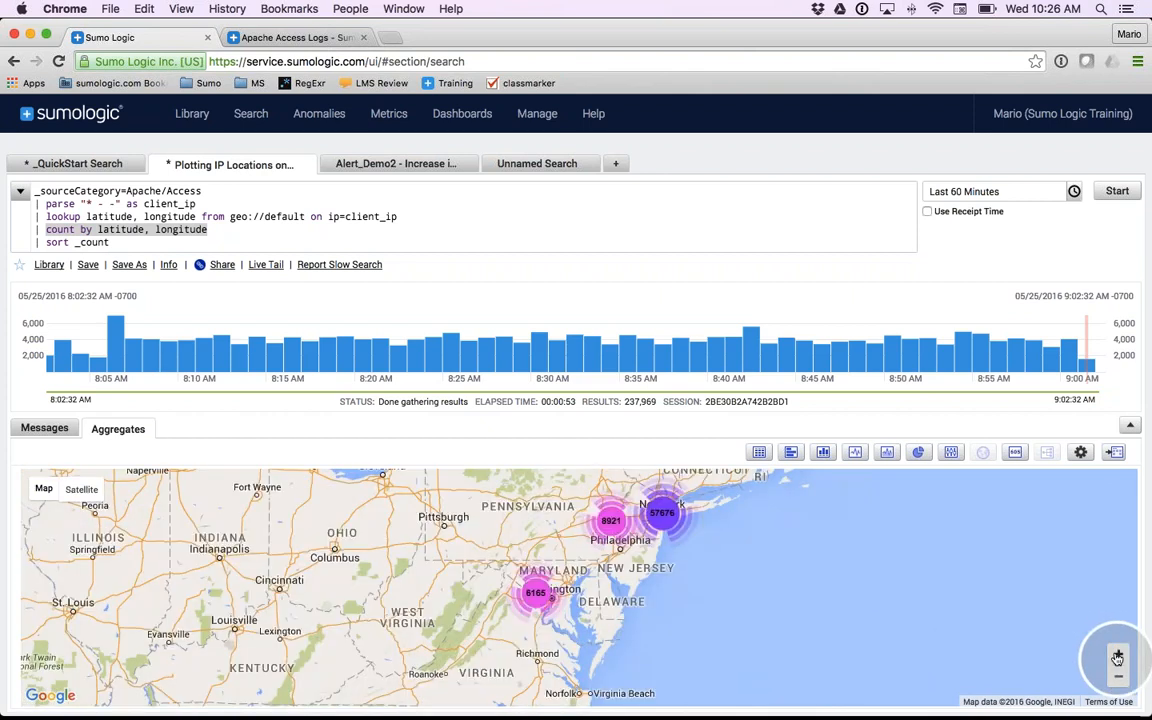
click(1119, 656)
drag(795, 571, 787, 627)
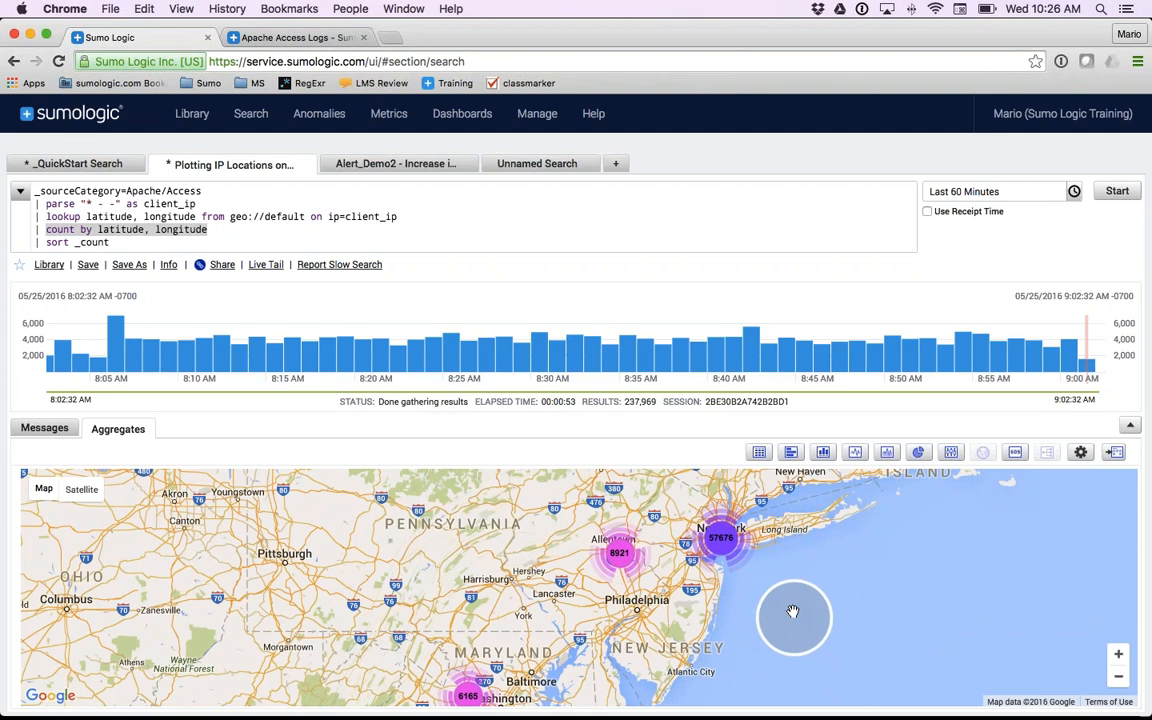
- Open the Alert_Demo2 - Increase in 404s search and examine its source category, status_code=404 filter, timeslice and count lines
click(419, 168)
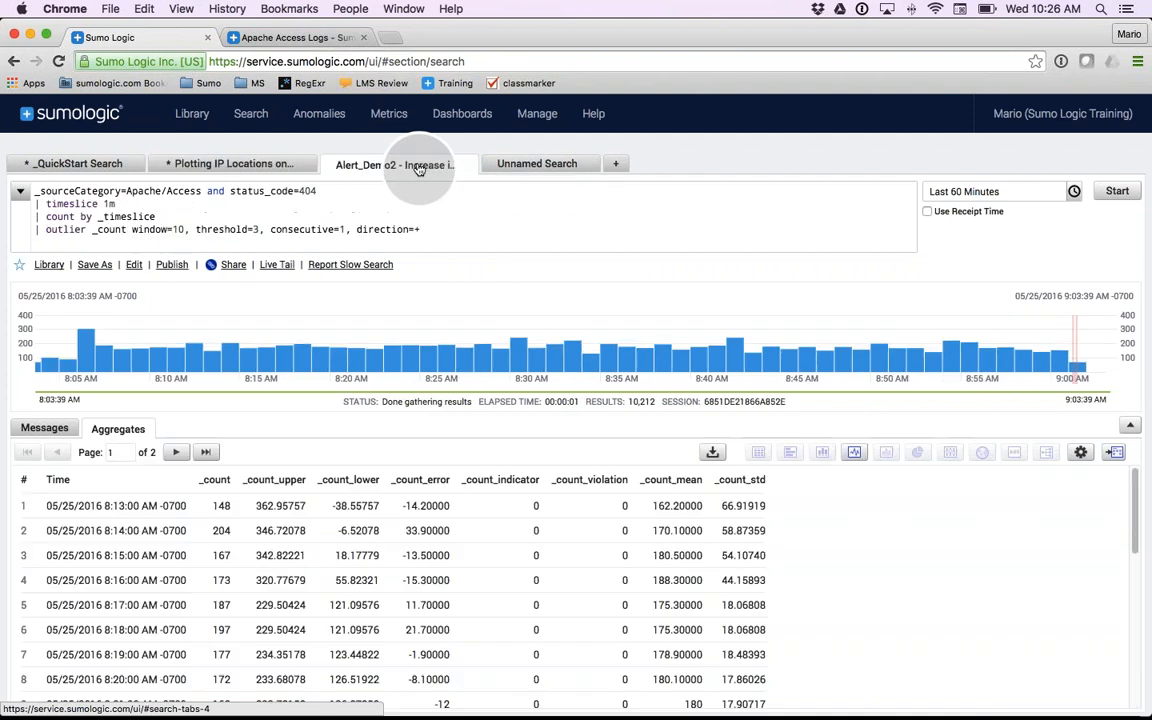
double_click(66, 229)
click(124, 216)
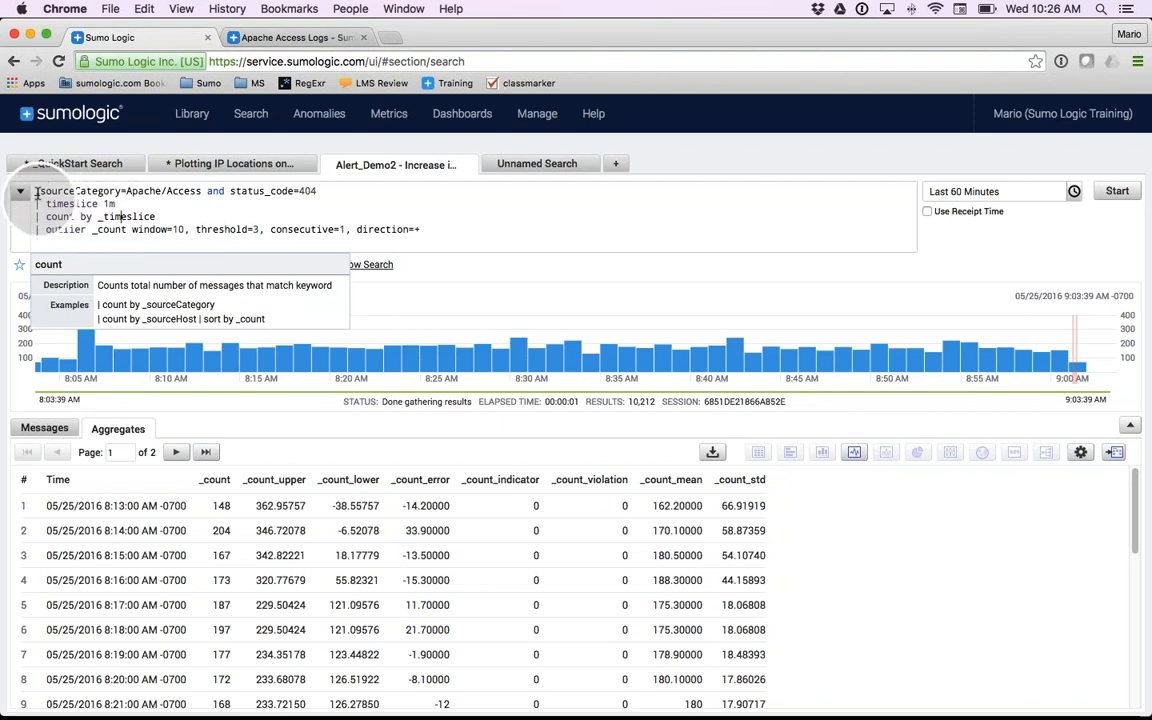
drag(36, 192, 203, 192)
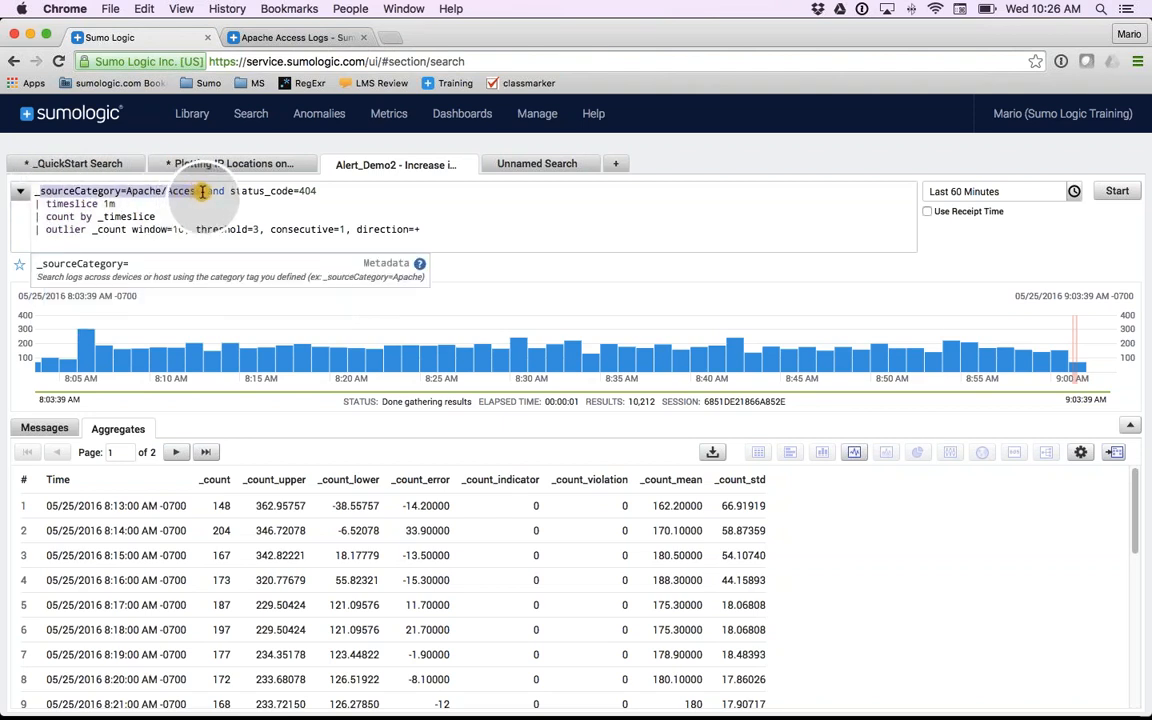
drag(231, 192, 325, 194)
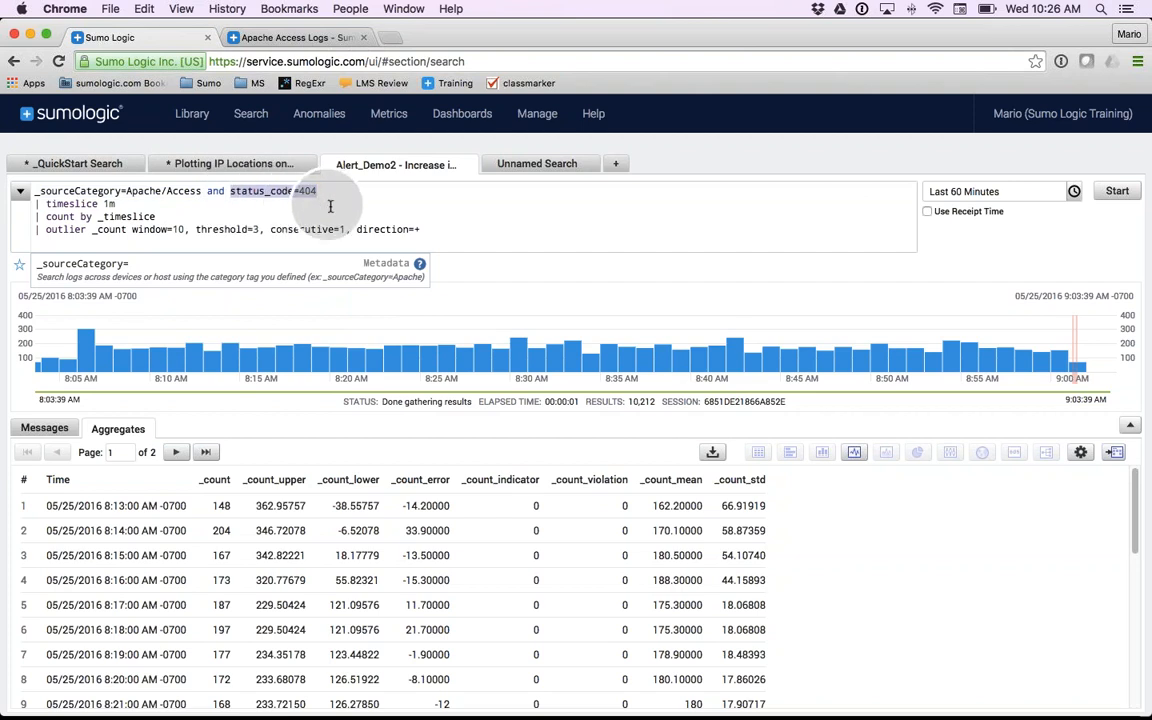
key(super+shift+b)
drag(117, 186, 64, 185)
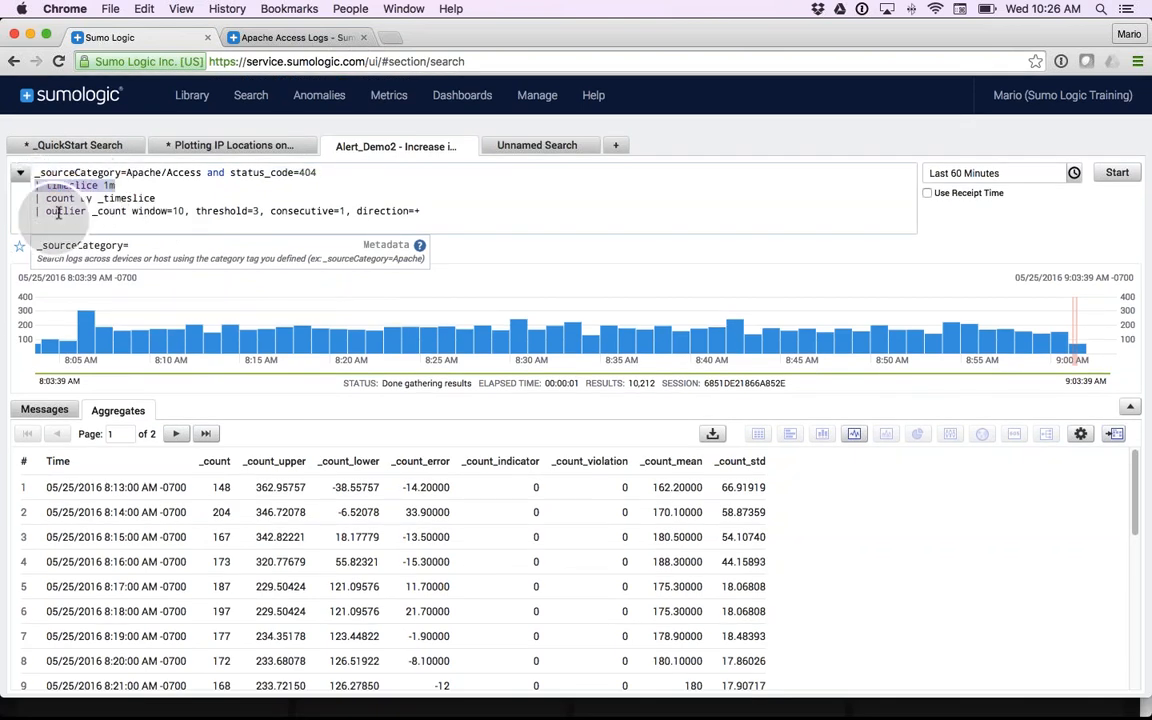
drag(157, 198, 34, 201)
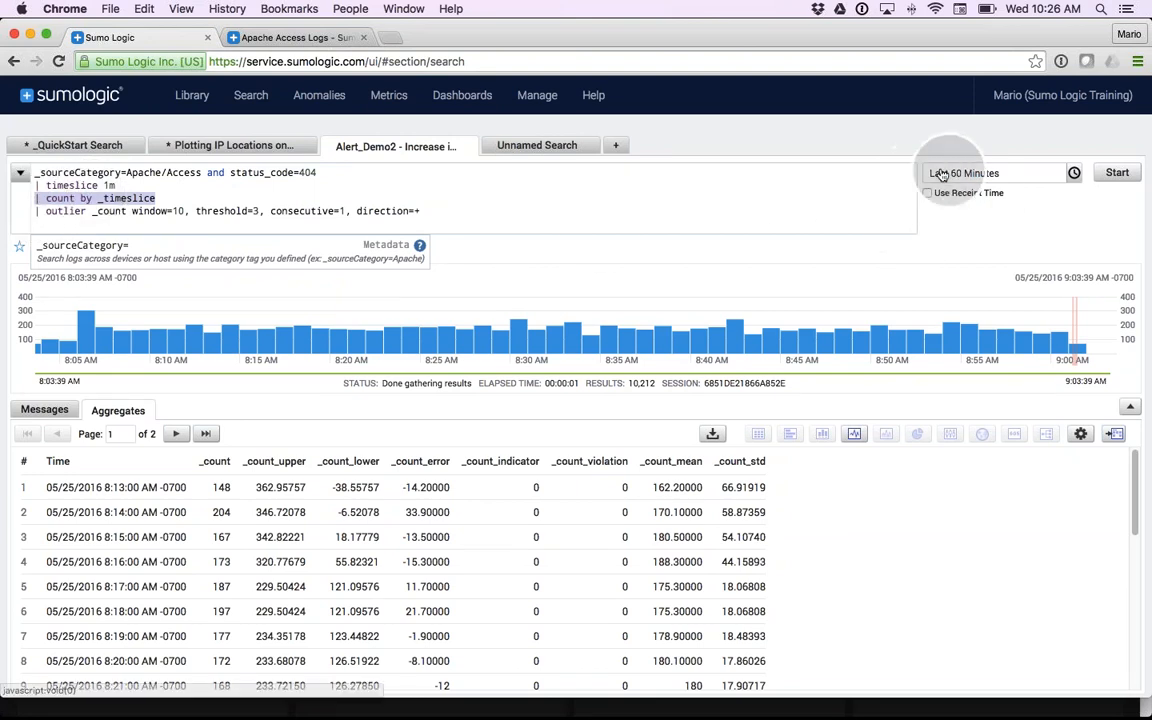
- Examine the outlier line of the 404 search, its added result columns, and its window=10 and threshold=3 settings
double_click(62, 211)
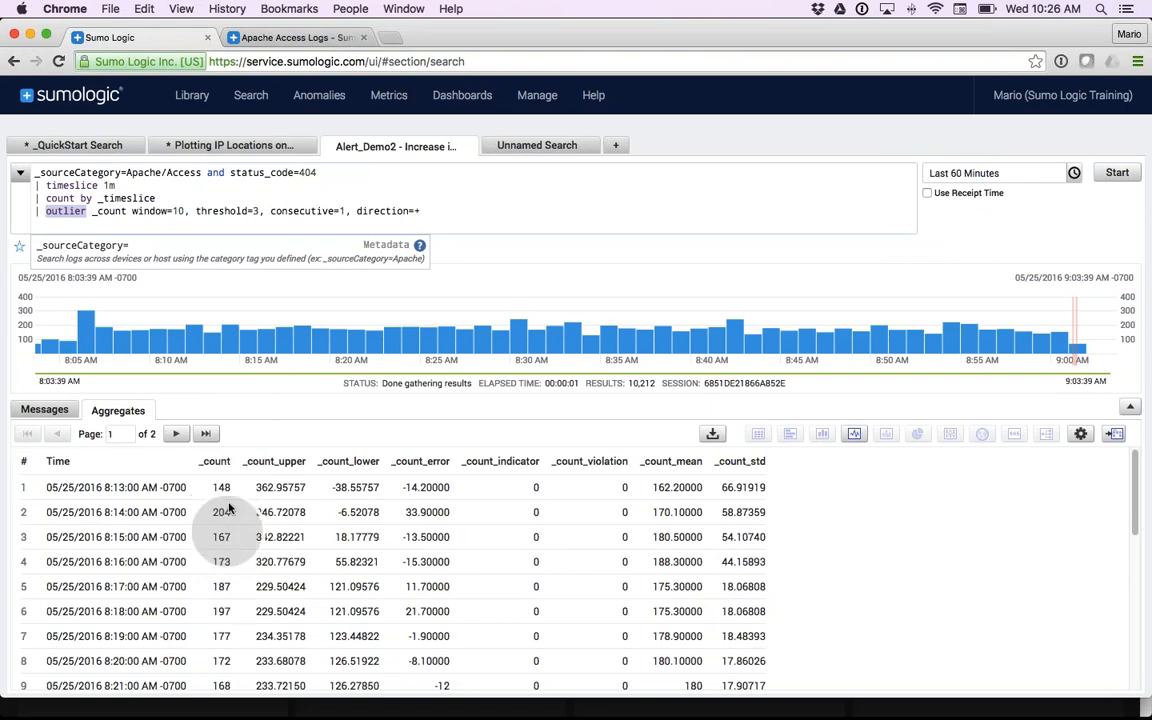
drag(262, 466, 751, 460)
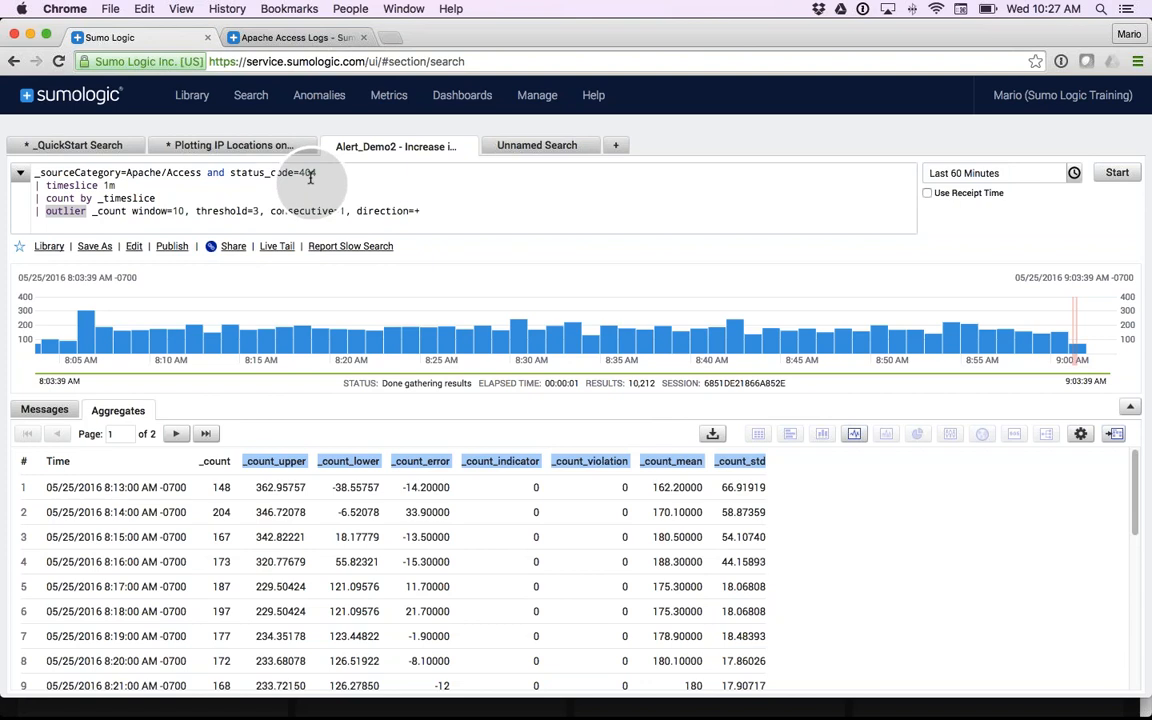
click(172, 210)
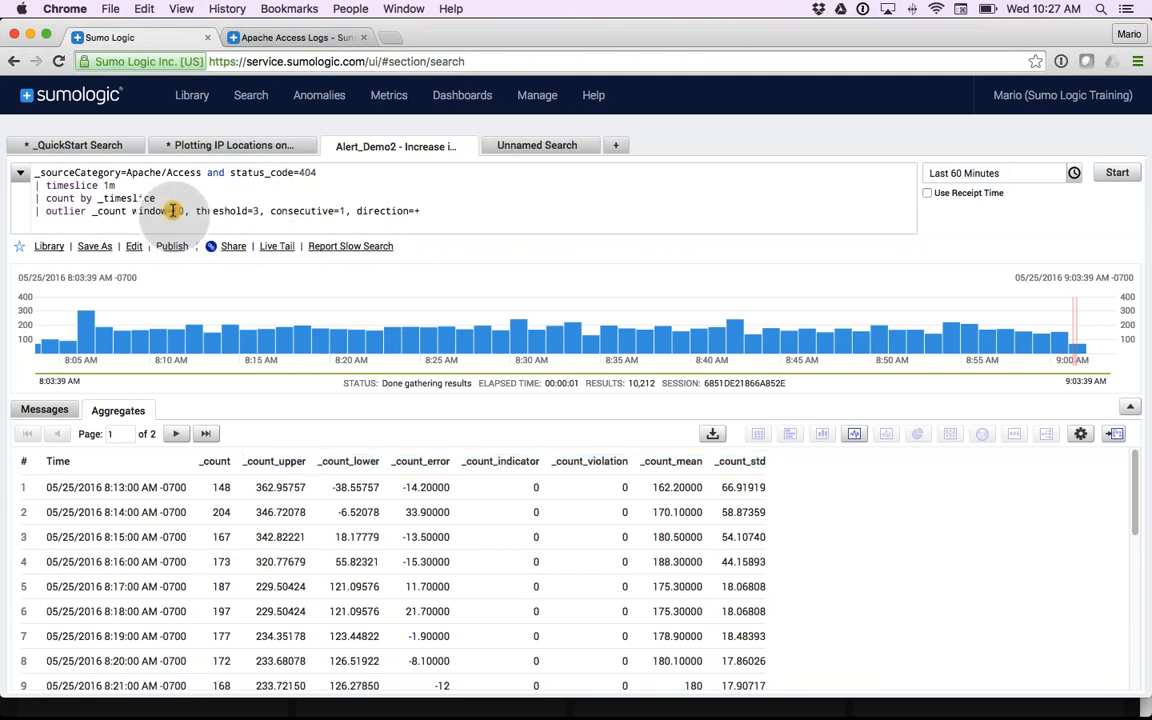
double_click(176, 211)
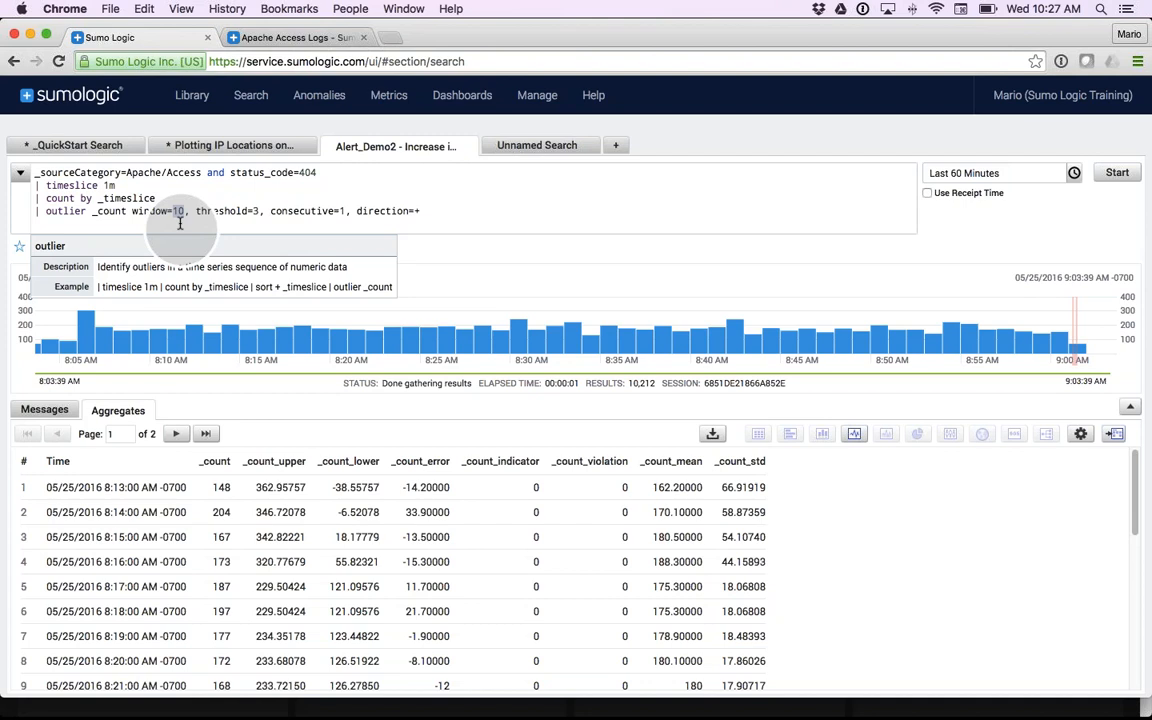
click(257, 211)
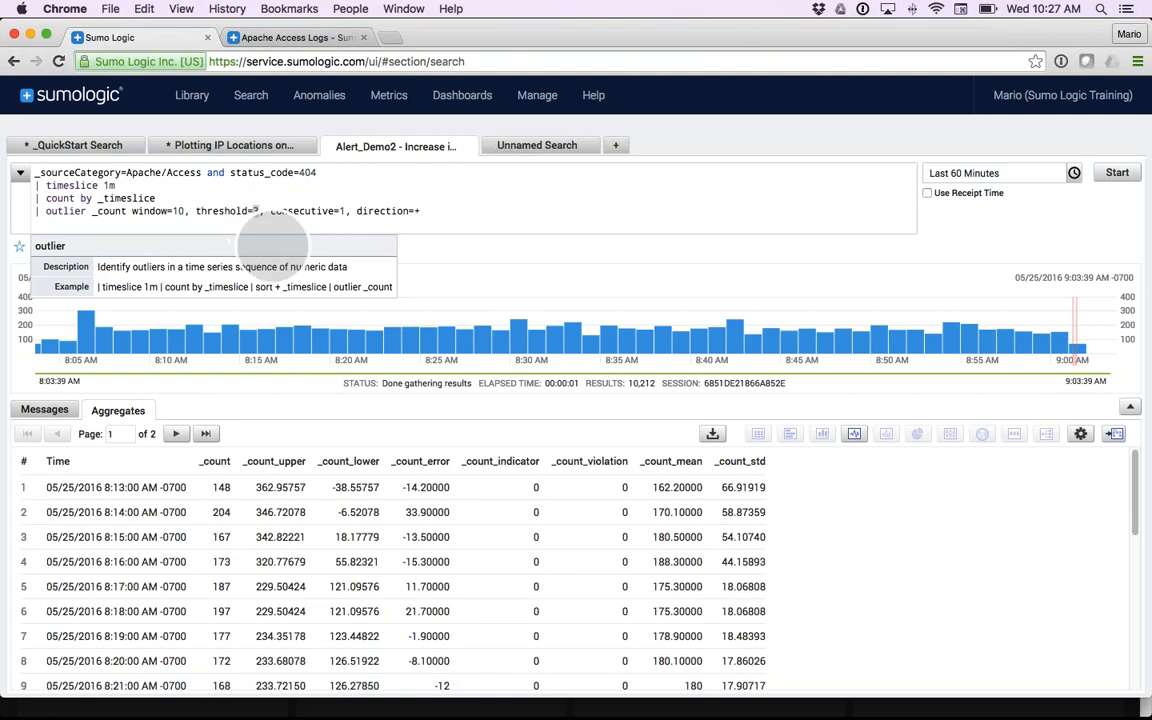
double_click(253, 214)
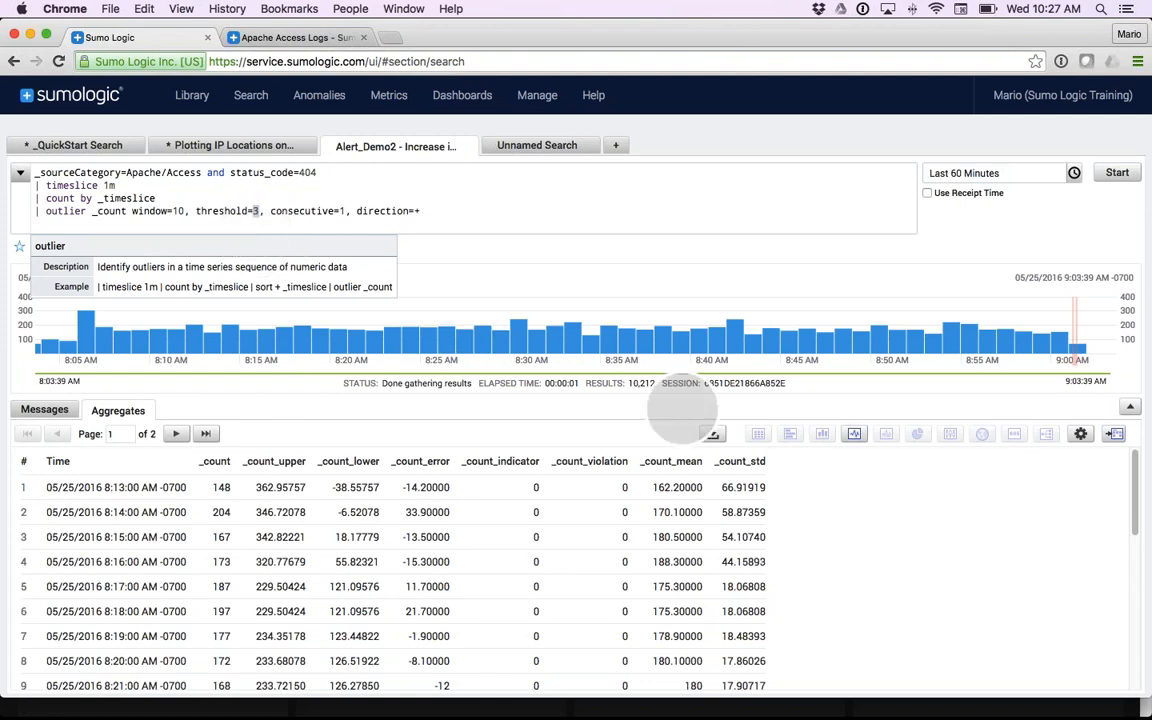
- Show the 404 outlier results as a line chart and rerun the search with the outlier threshold set to 1
click(854, 434)
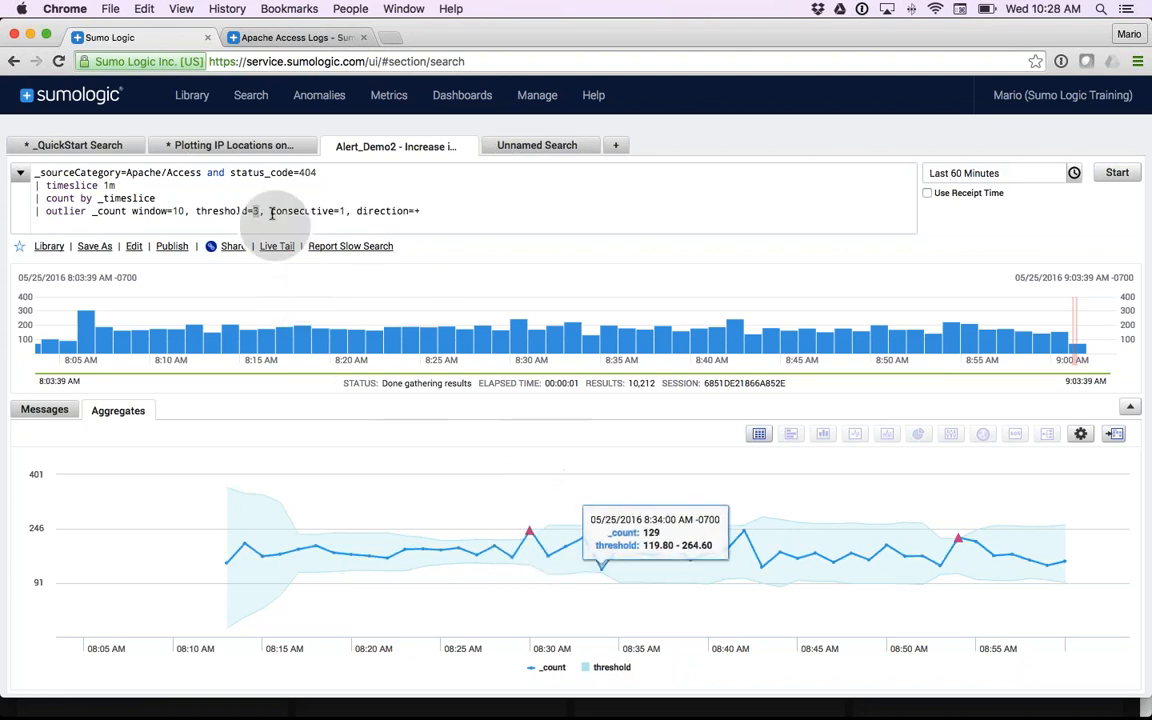
click(260, 213)
key(BackSpace)
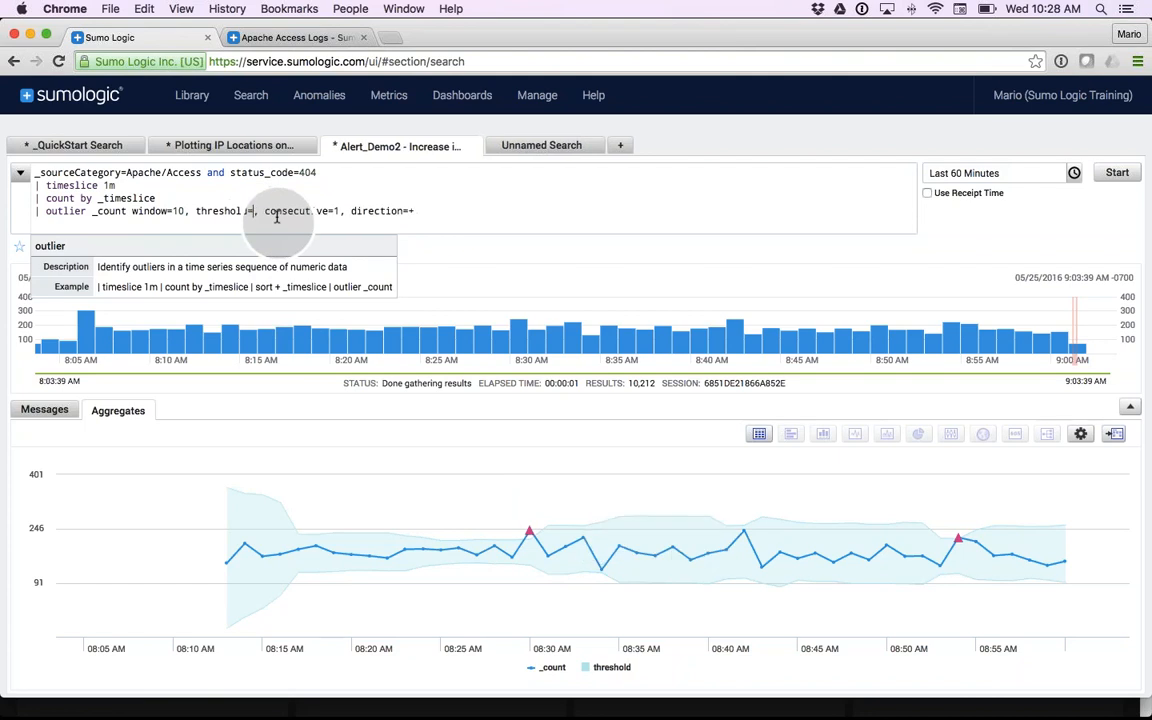
text(1)
key(Return)
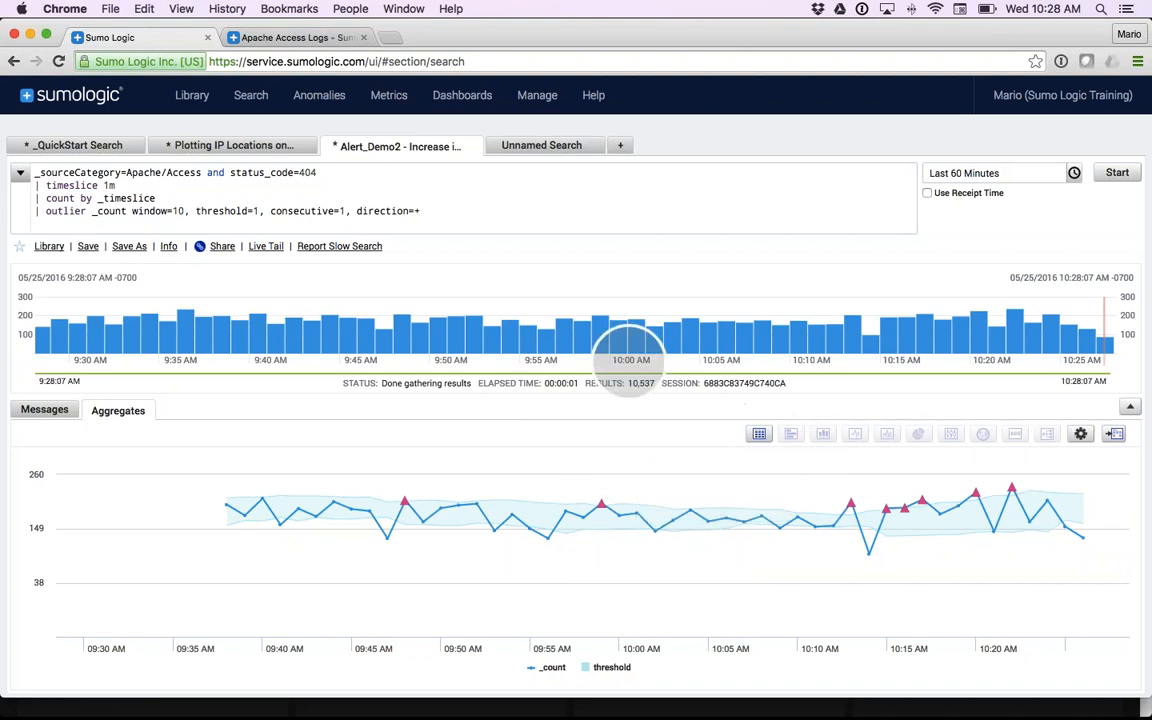
- Start a dashboard panel from the _QuickStart Search combined chart and title it "400s versus 200s"
click(72, 150)
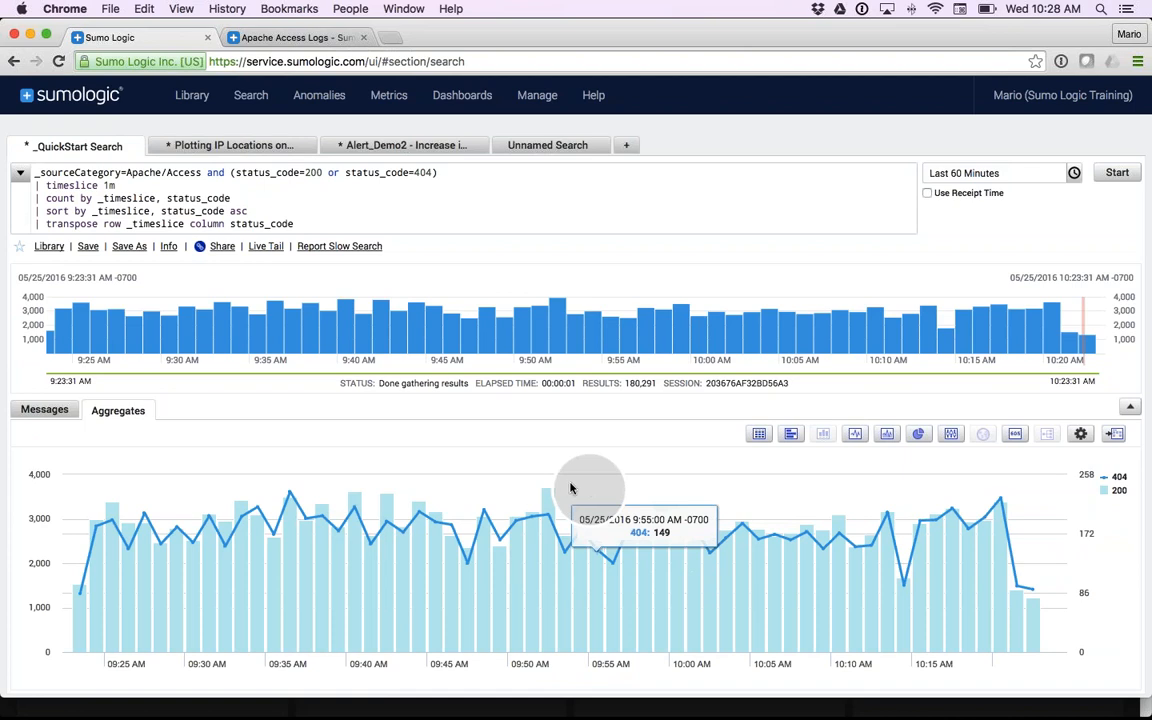
click(1116, 437)
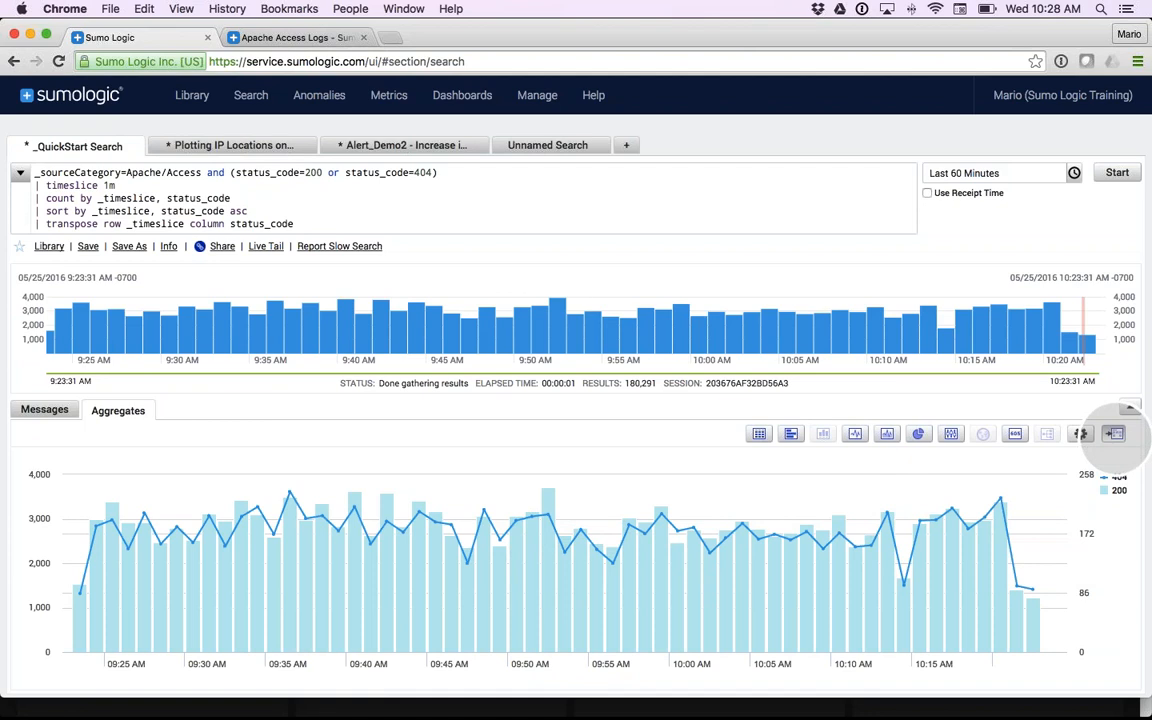
drag(541, 212, 449, 222)
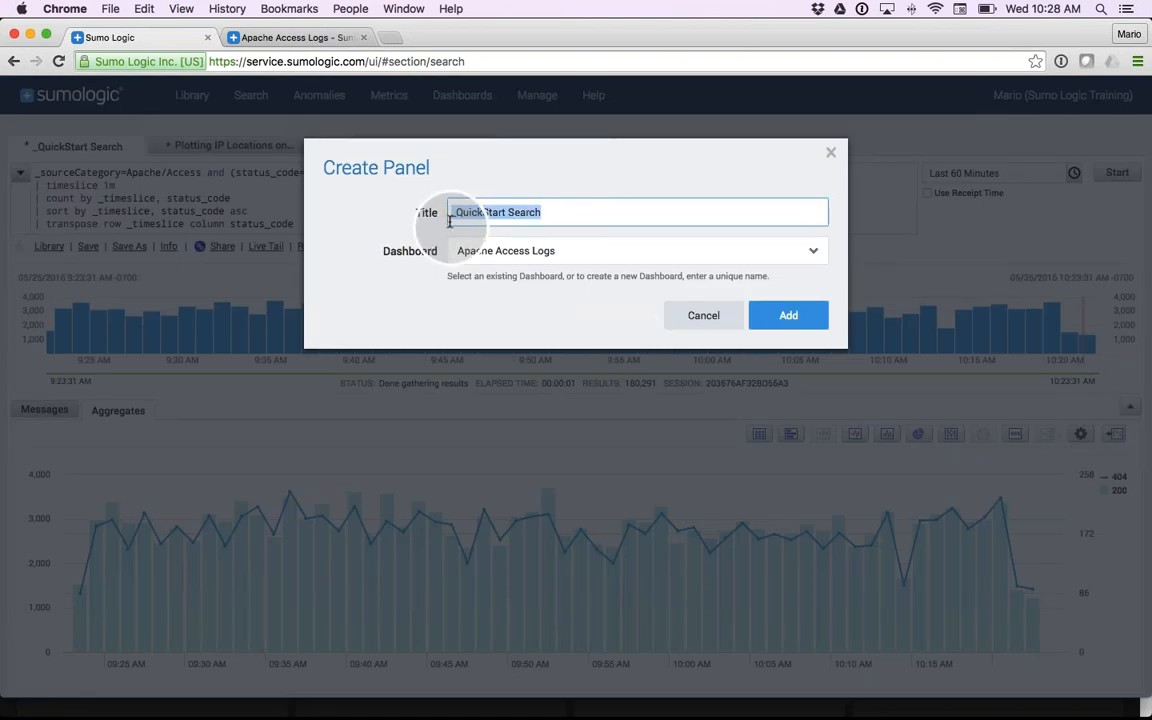
key(BackSpace)
text(4000)
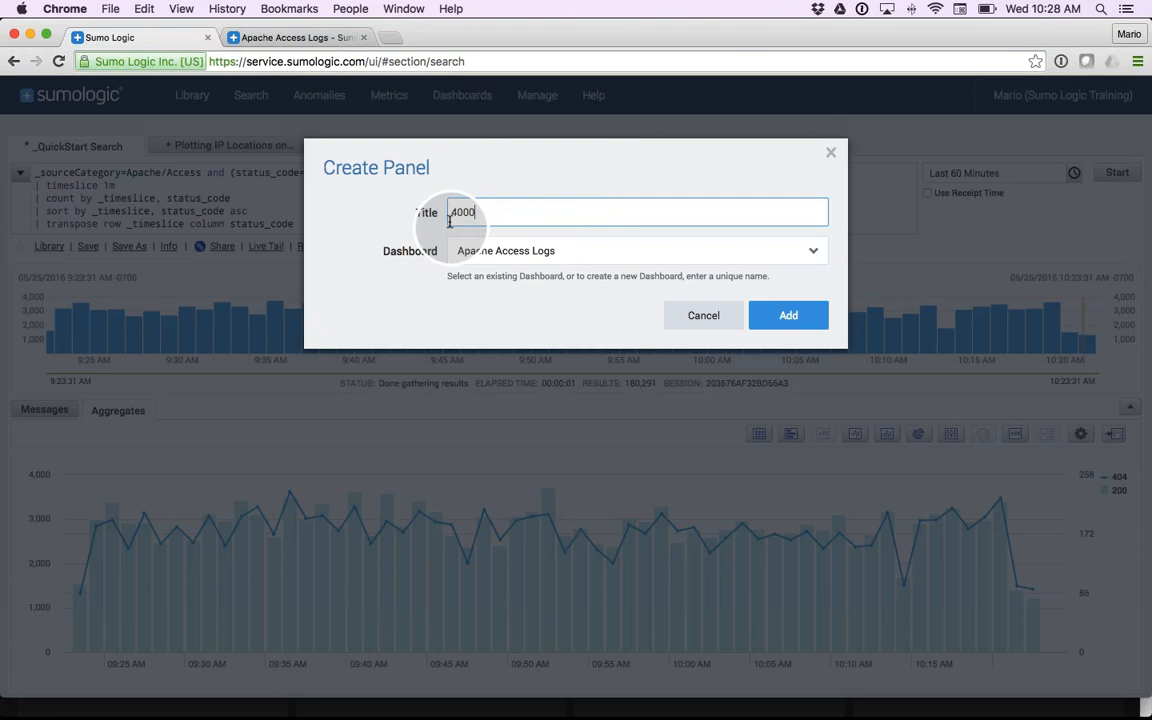
text(s versus 200s)
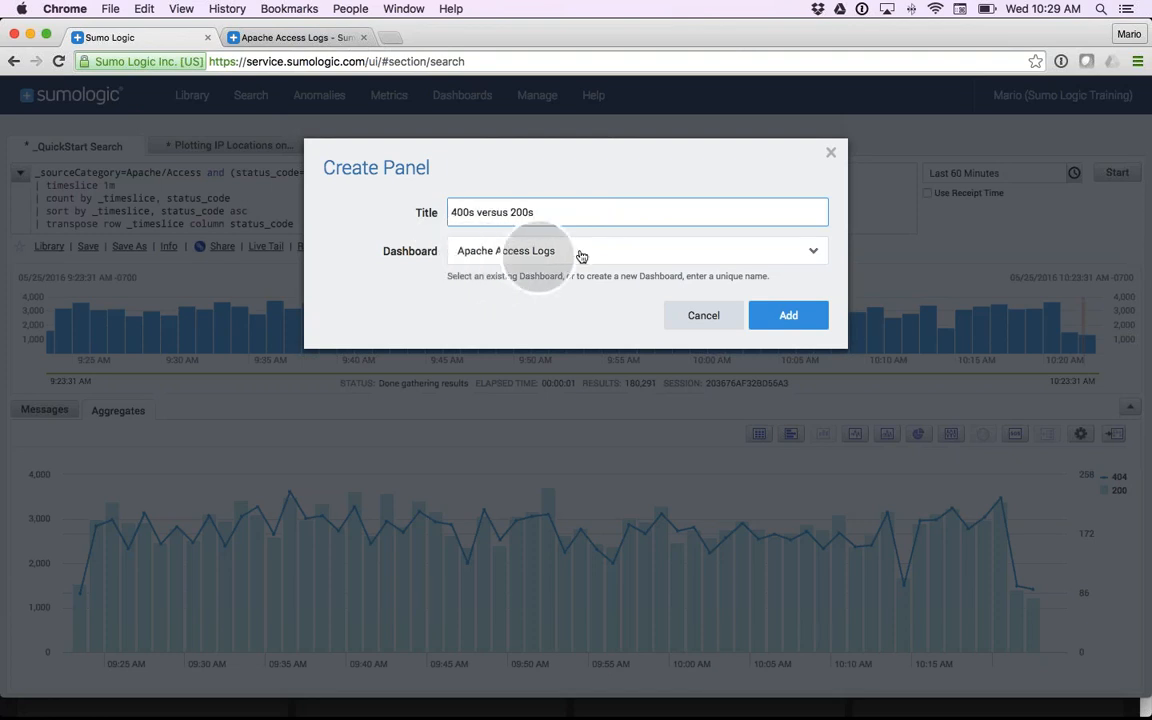
- Add the panel to a new dashboard named "My Dashboard" and enlarge it to about half the dashboard's width
click(546, 252)
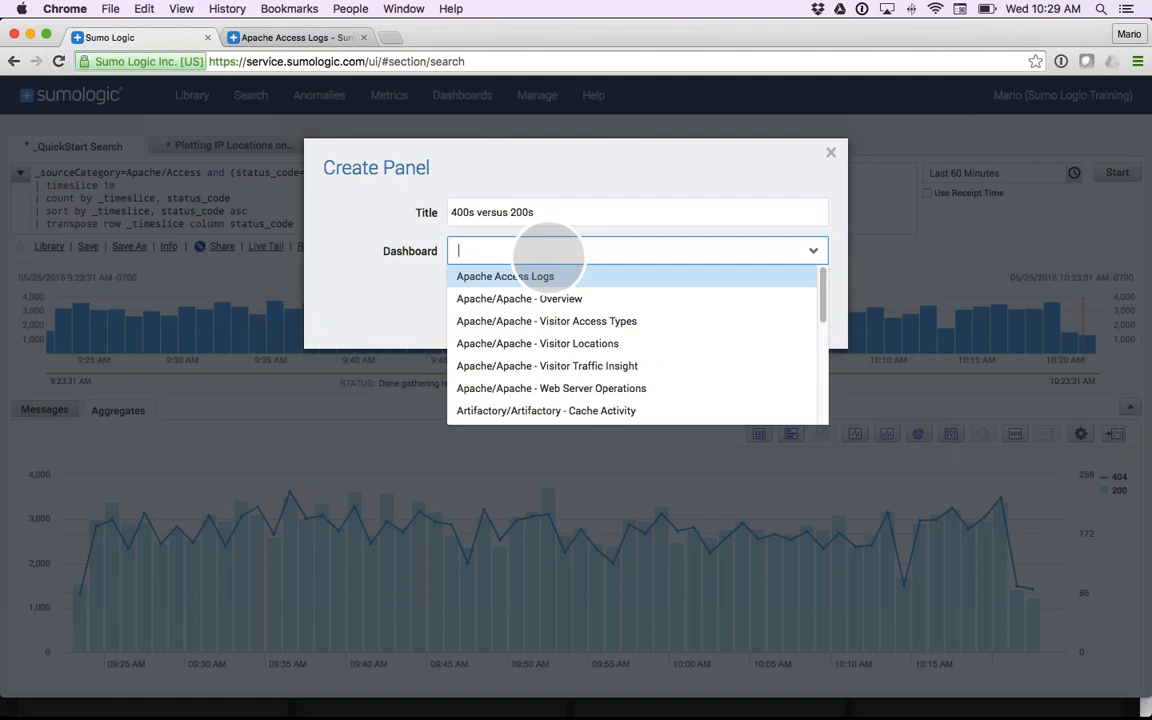
text(My )
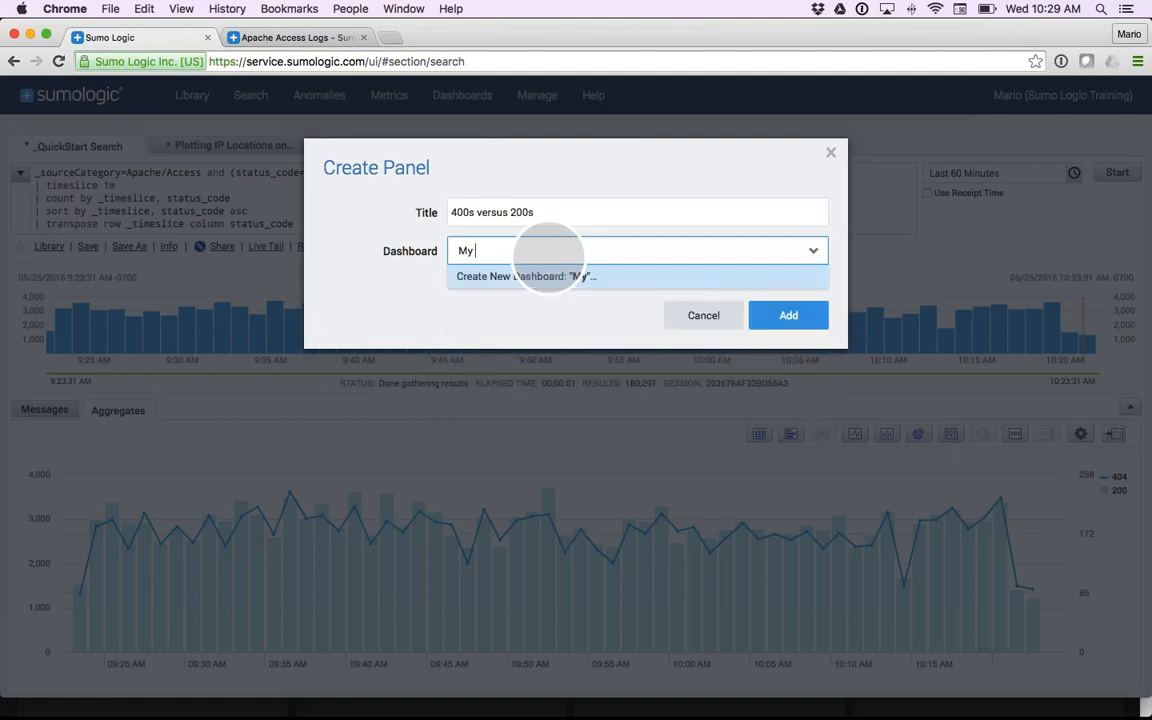
text(Dashbaord)
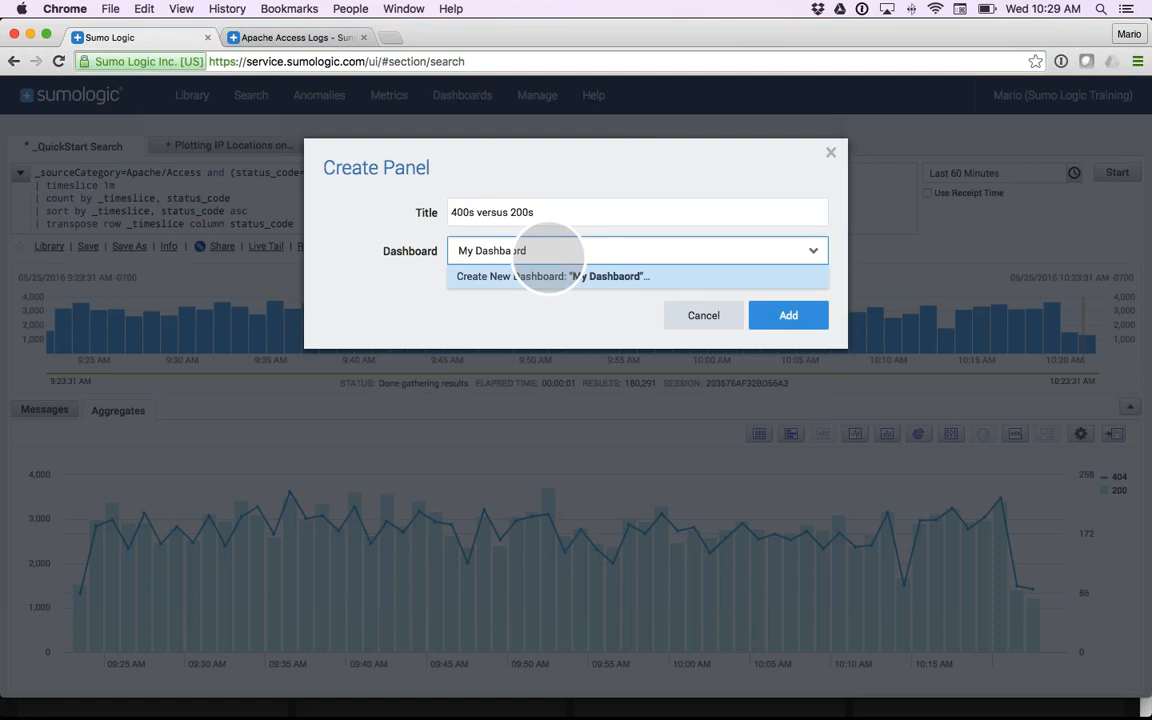
click(520, 251)
key(BackSpace)
key(BackSpace)
text(oa)
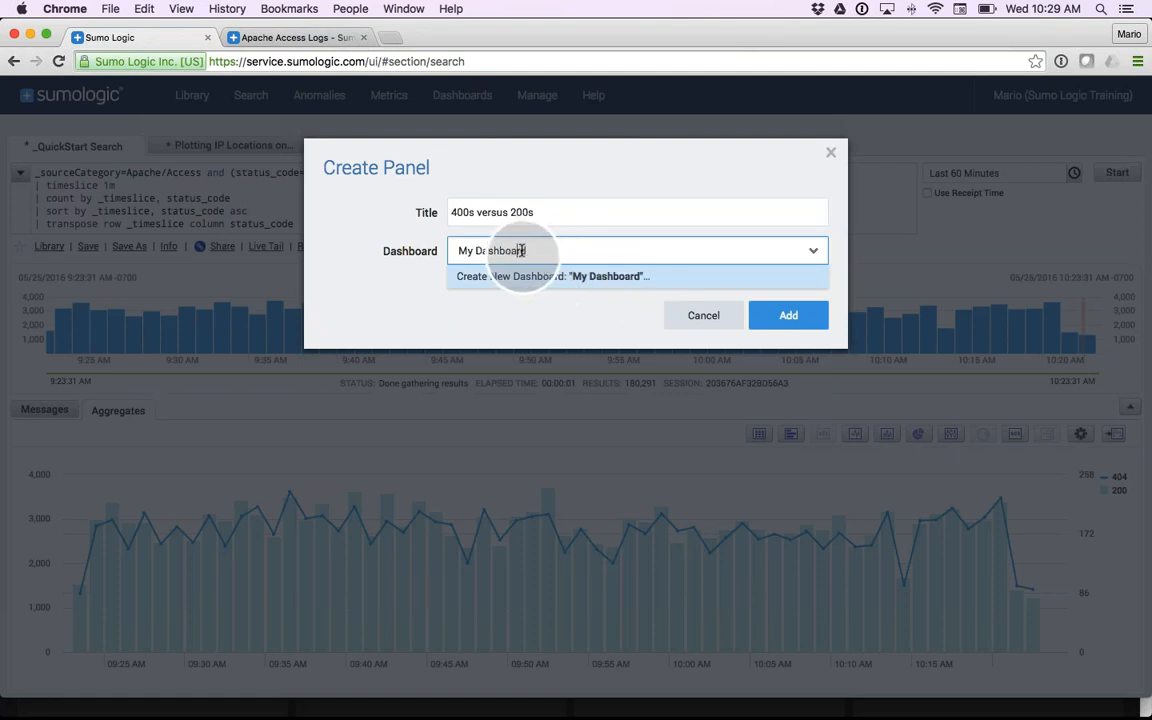
click(790, 316)
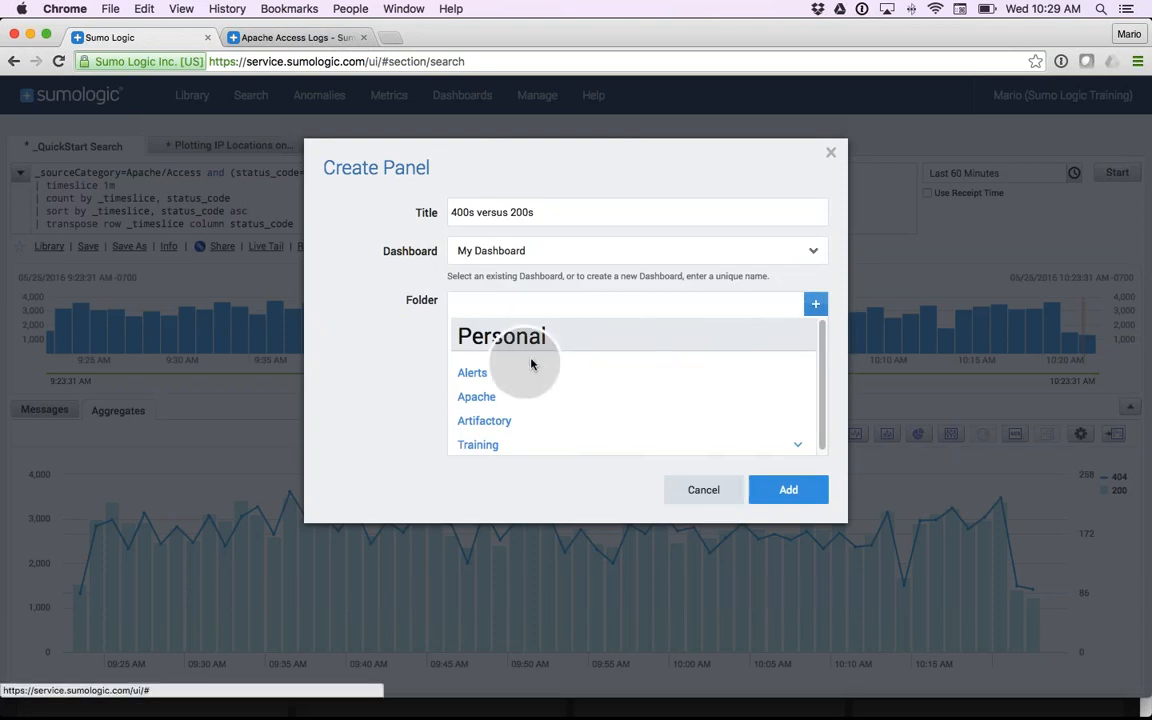
scroll(506, 343, down, 1)
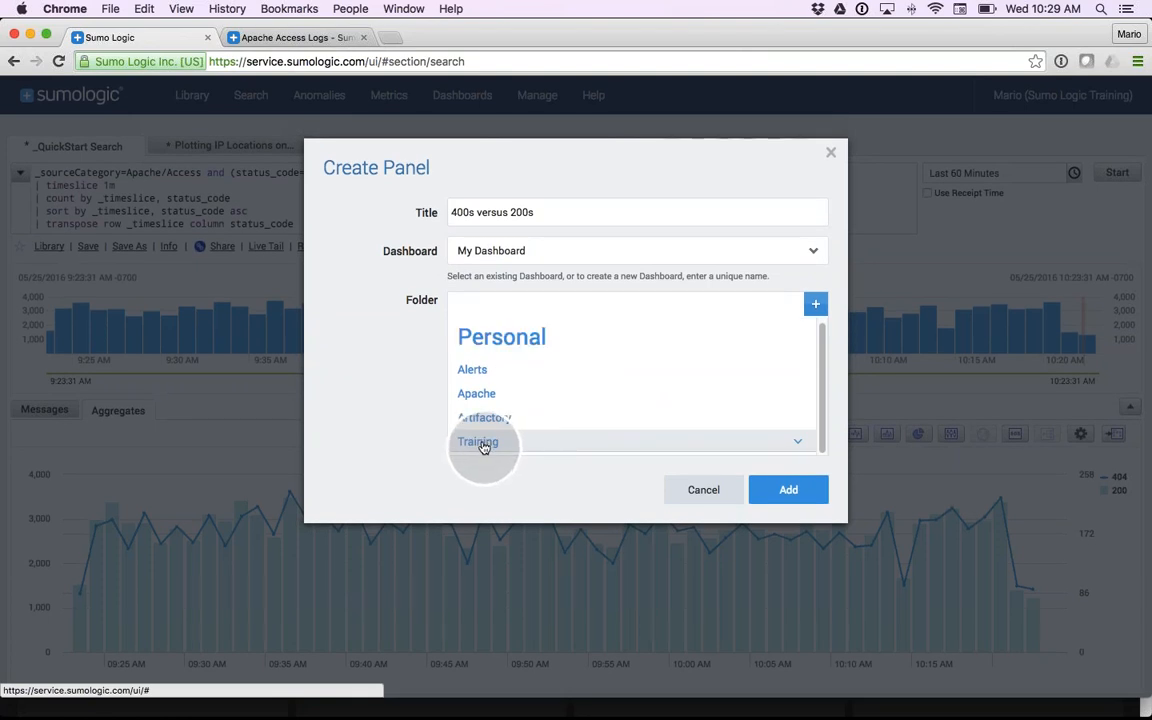
click(789, 490)
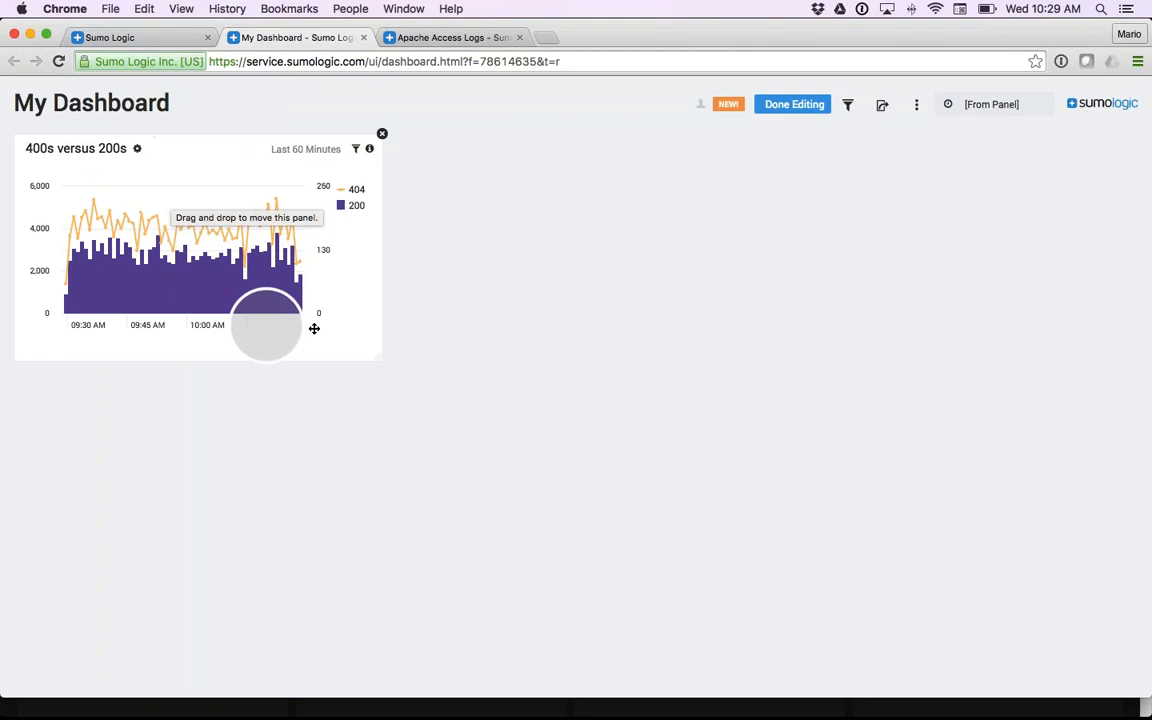
drag(380, 357, 558, 406)
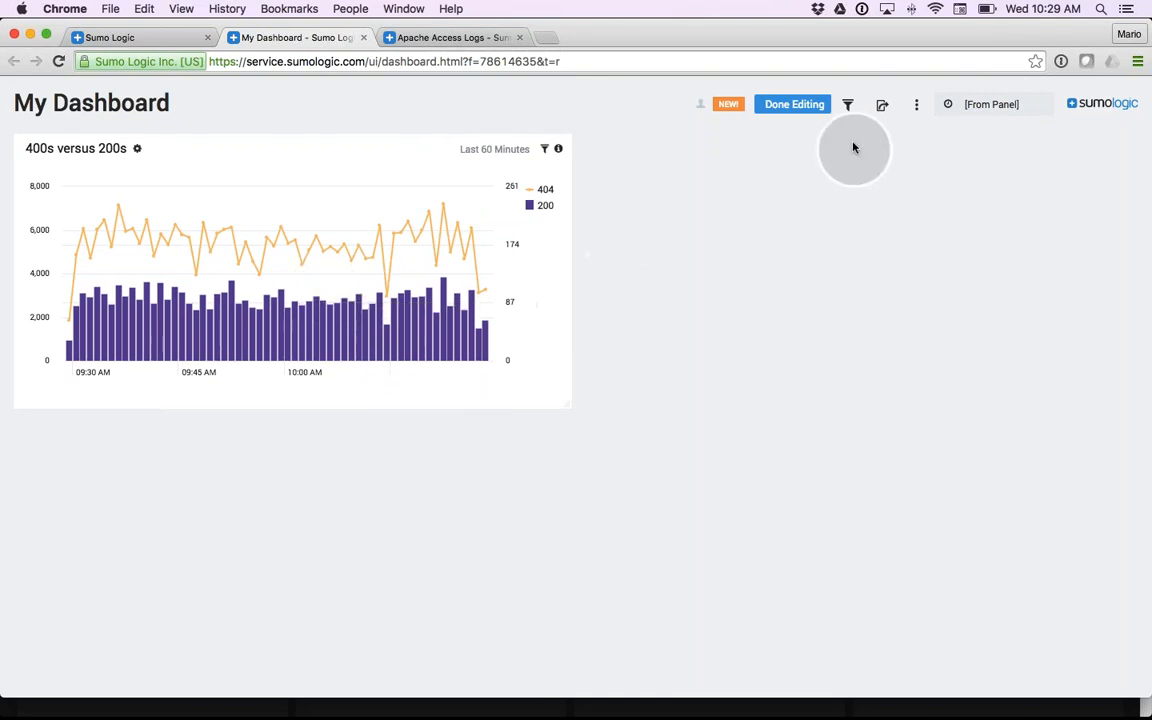
- Add a title panel reading "This is my First Dashboard" and place it, widened, above the 400s versus 200s chart
click(915, 106)
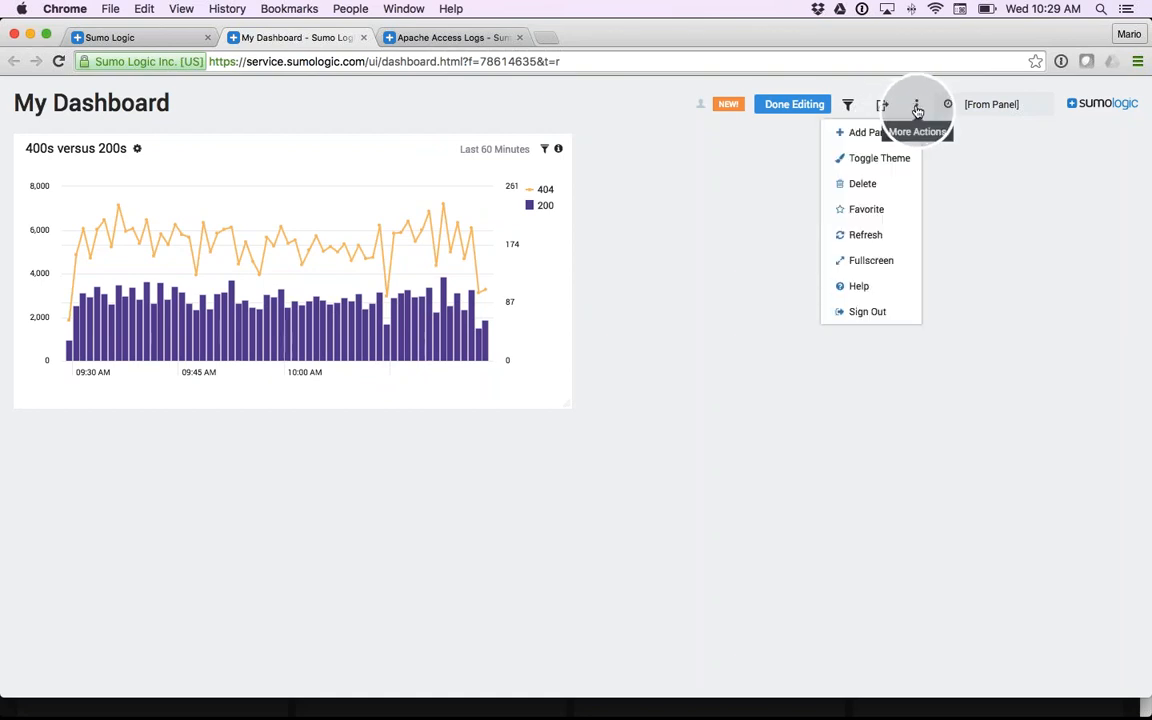
click(862, 136)
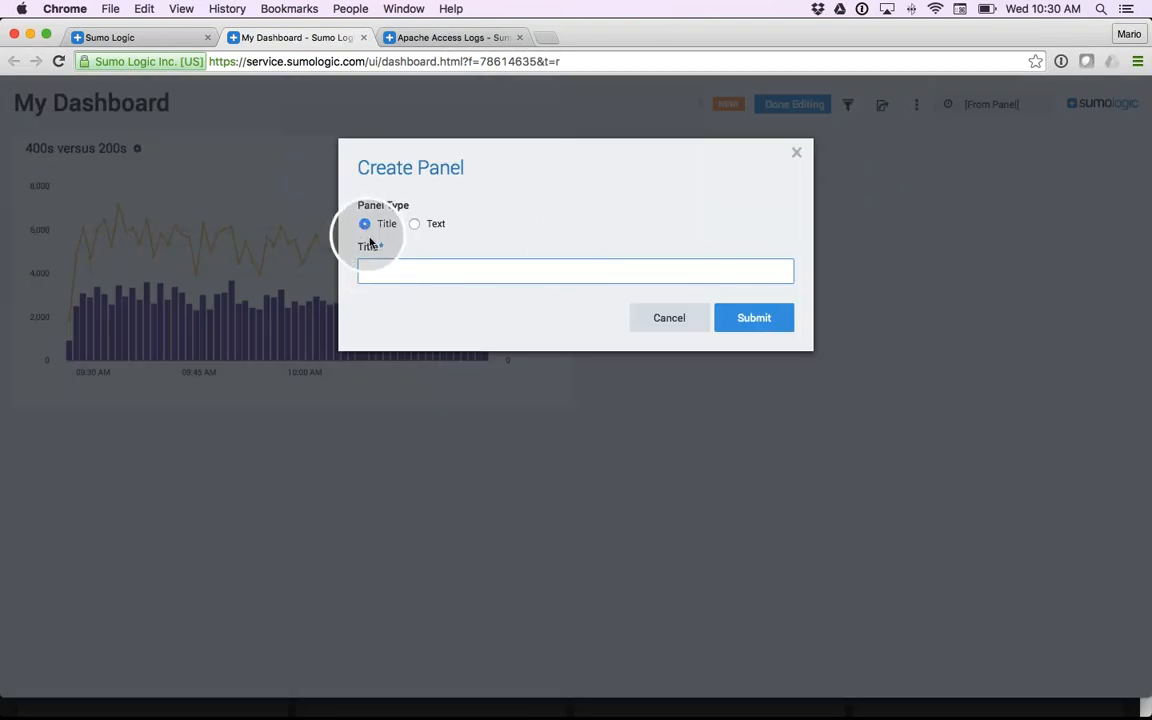
click(382, 266)
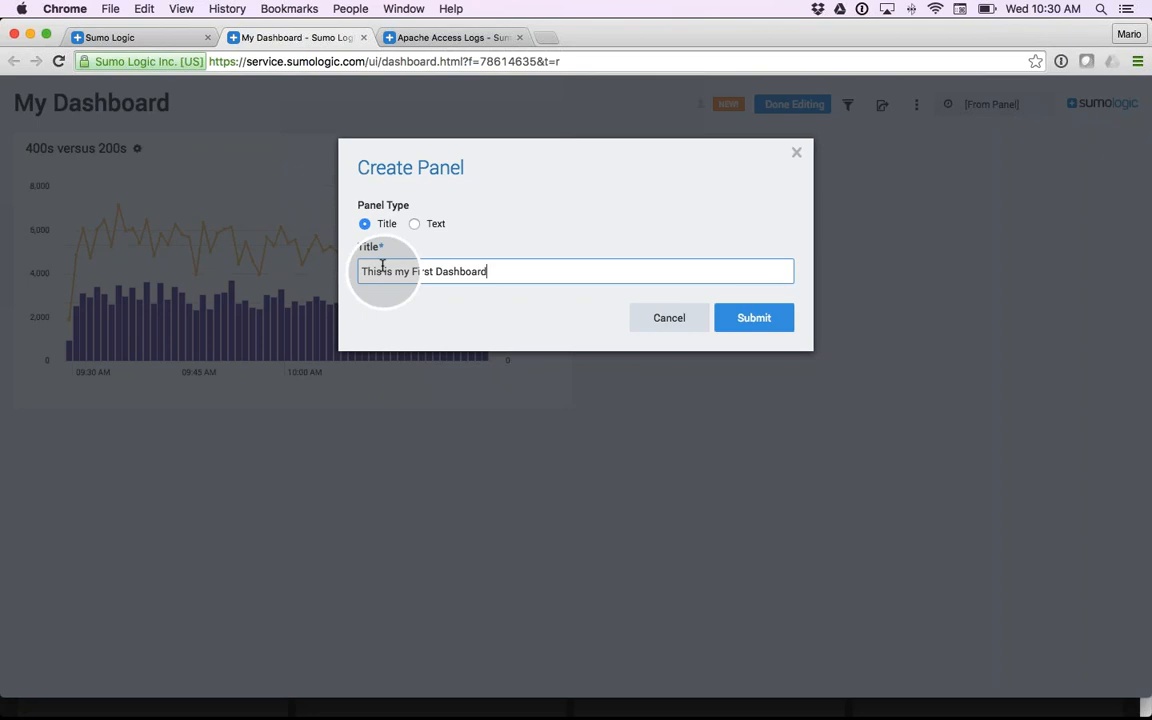
click(746, 322)
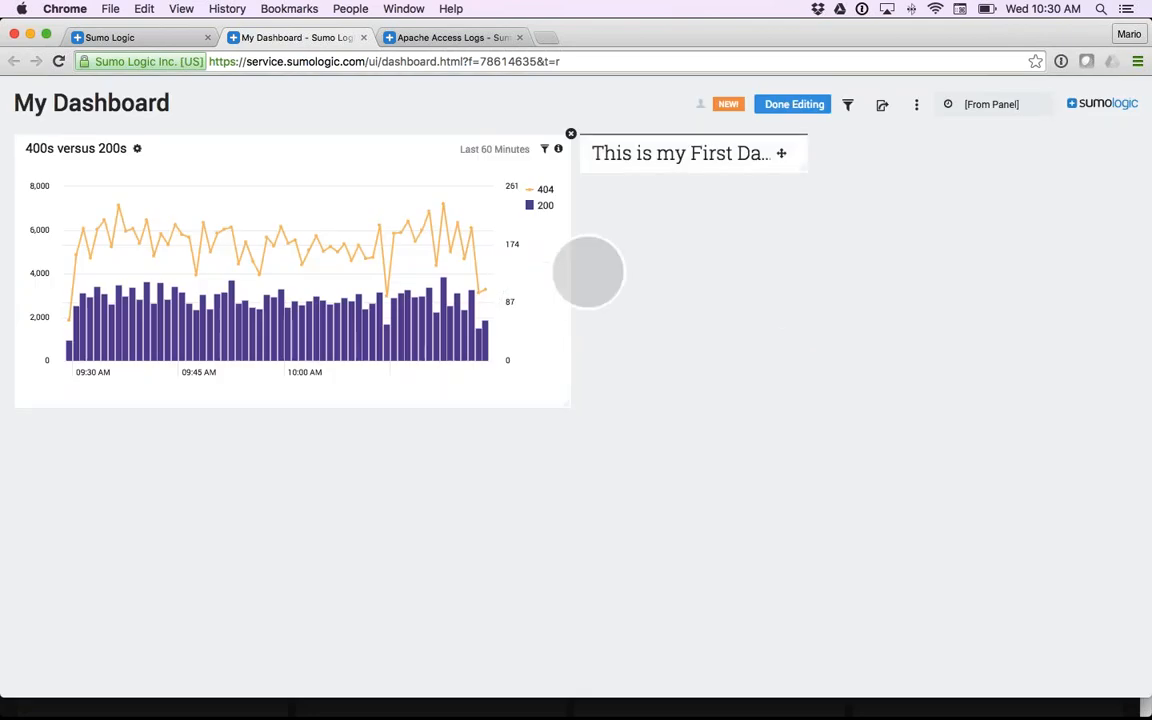
drag(780, 152, 818, 183)
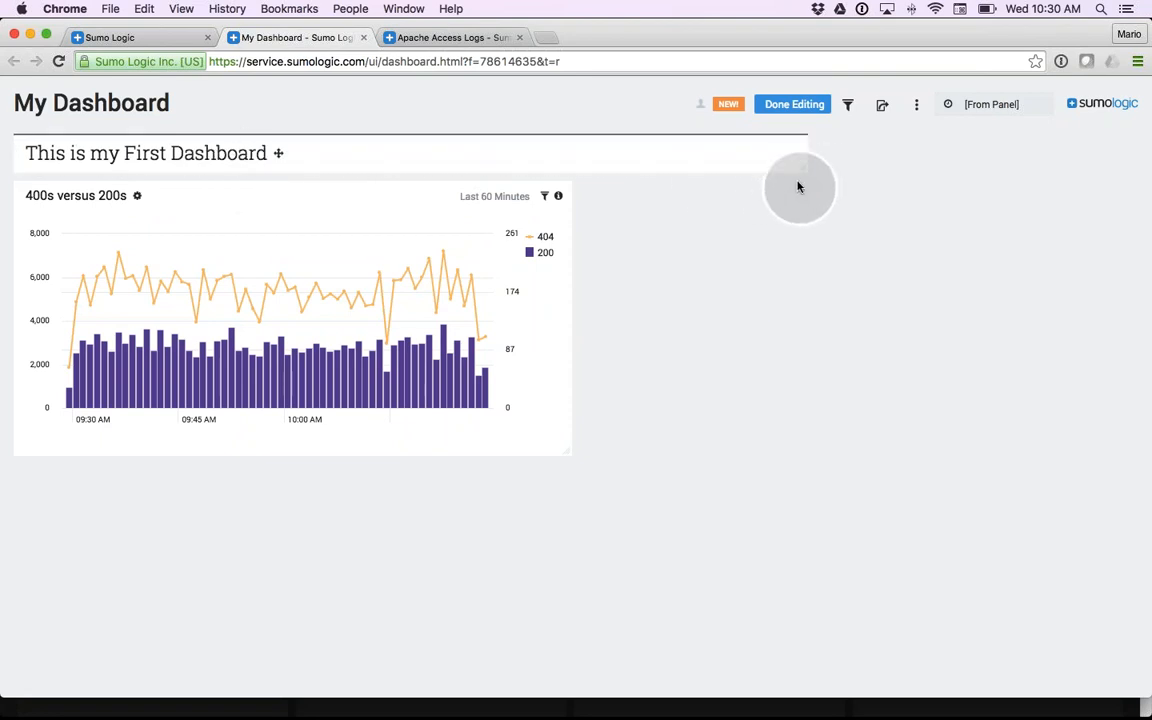
- Start a text panel titled "Understanding Your Data" and fill its text with a few lines of placeholder content
click(916, 106)
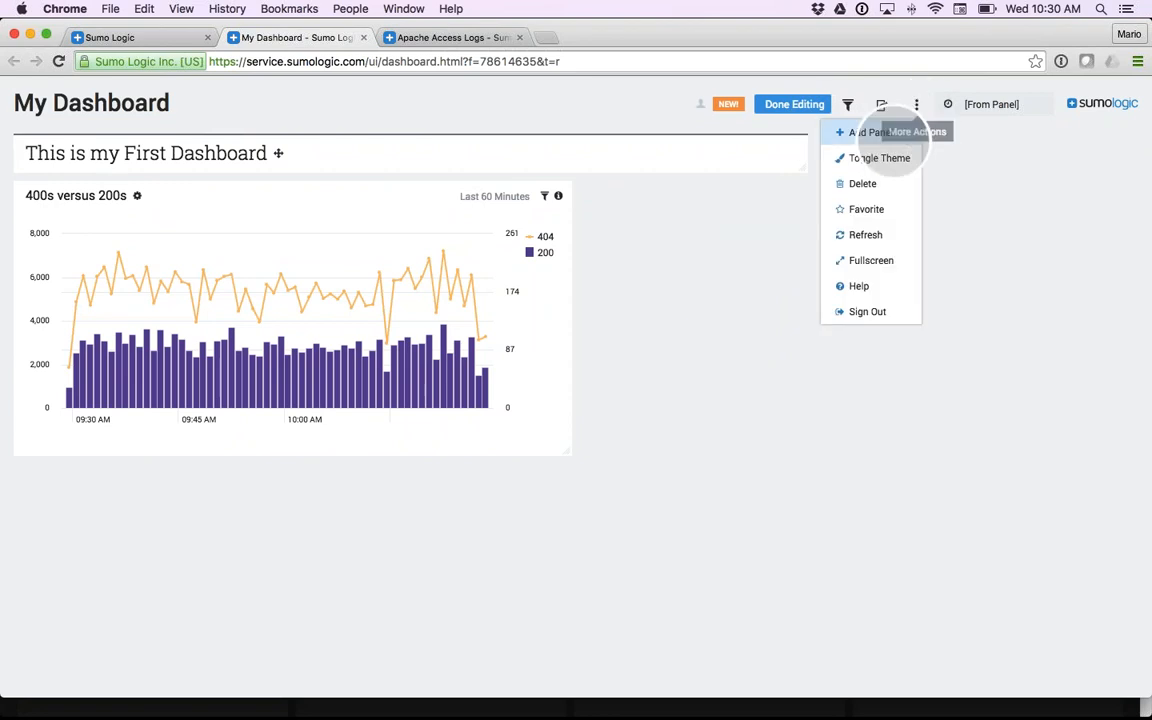
click(869, 142)
click(415, 225)
click(395, 270)
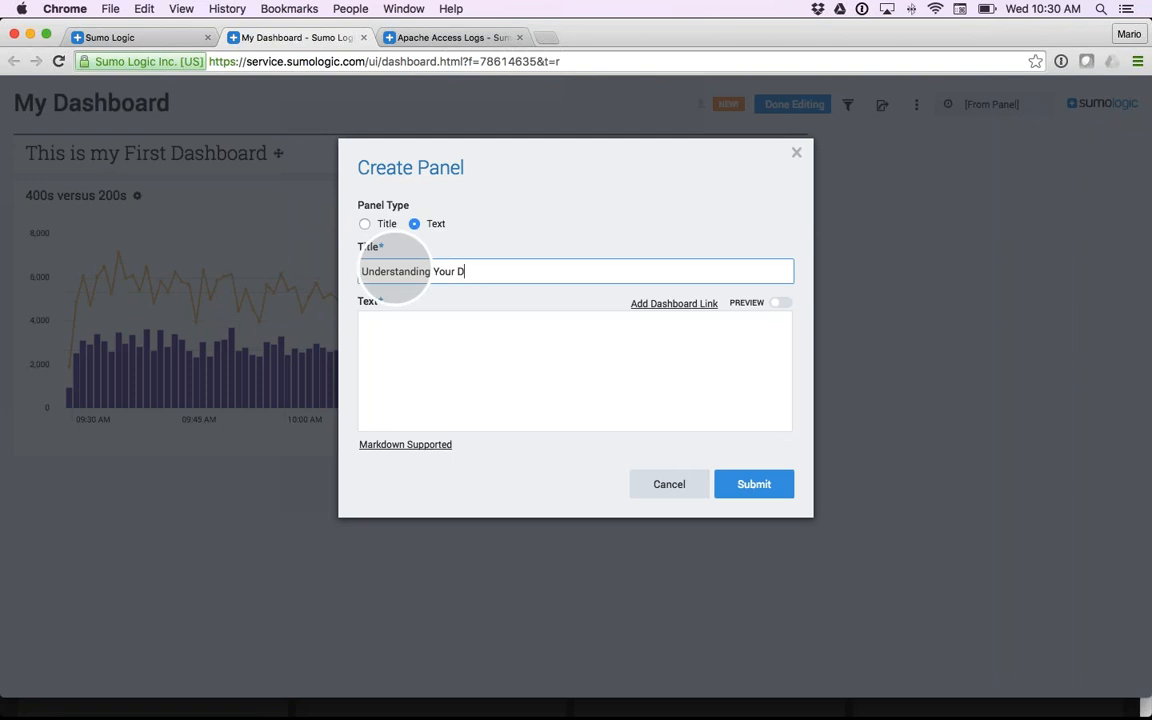
click(463, 357)
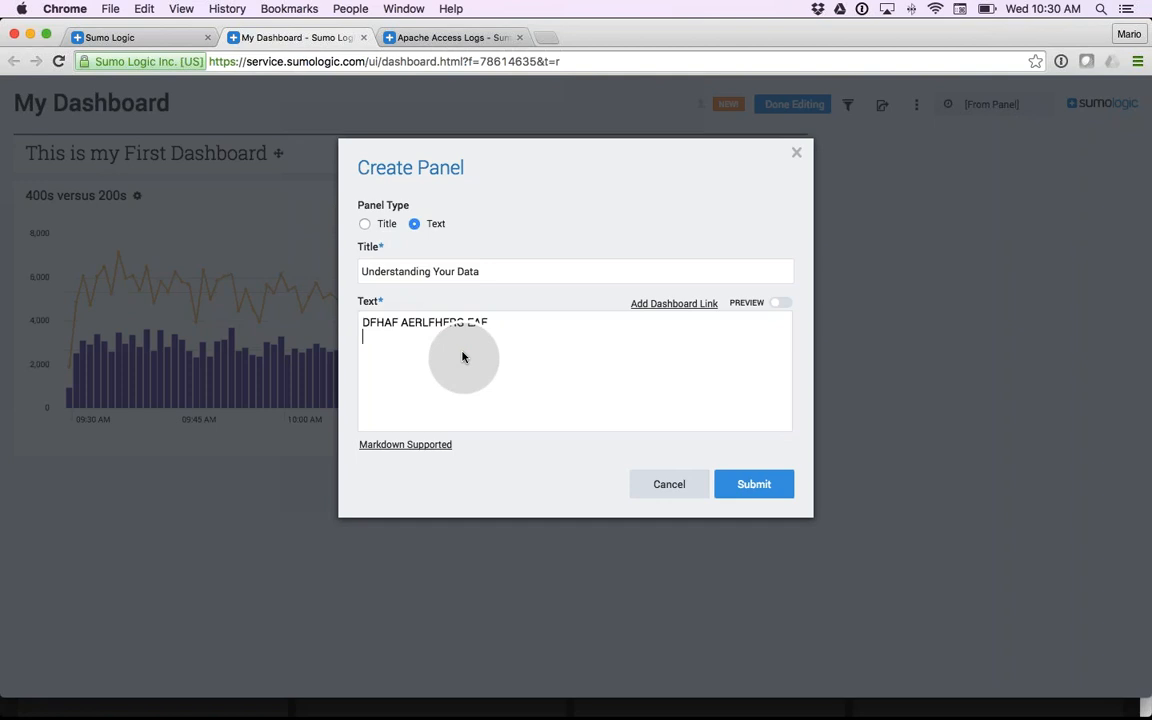
text(rsfg srhrslg srh s'g)
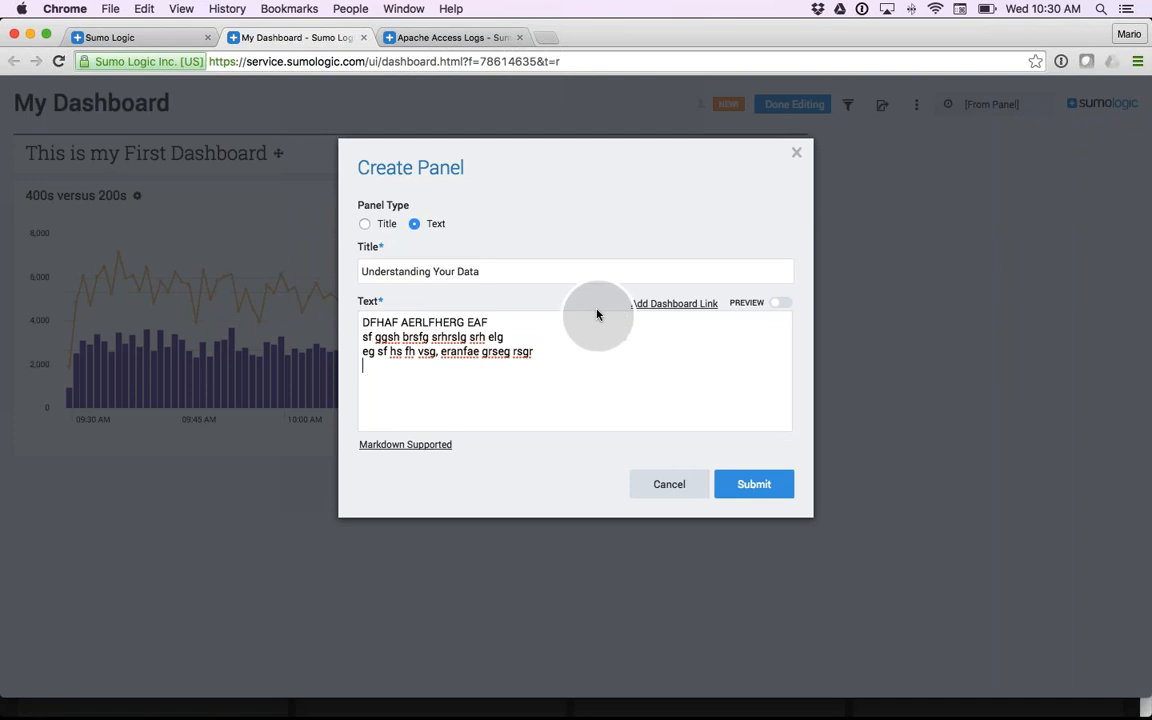
- Insert a link to the Artifactory/Artifactory - Download Activity dashboard in the text panel and submit the panel
click(674, 305)
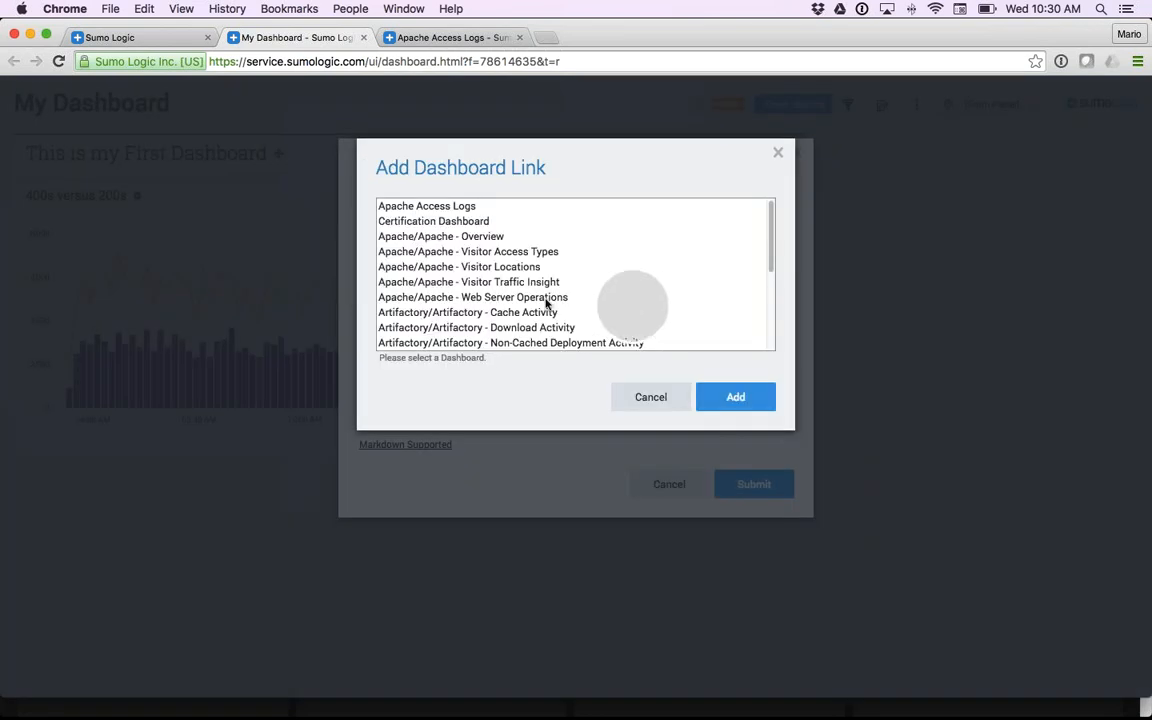
click(443, 327)
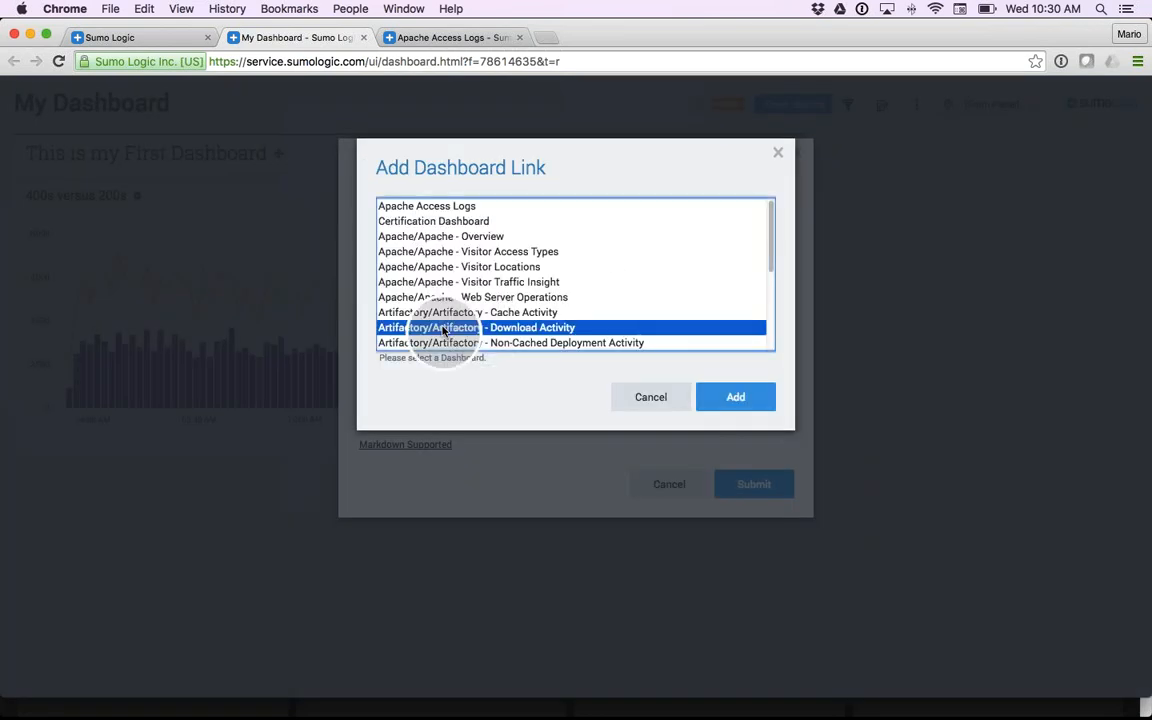
click(727, 395)
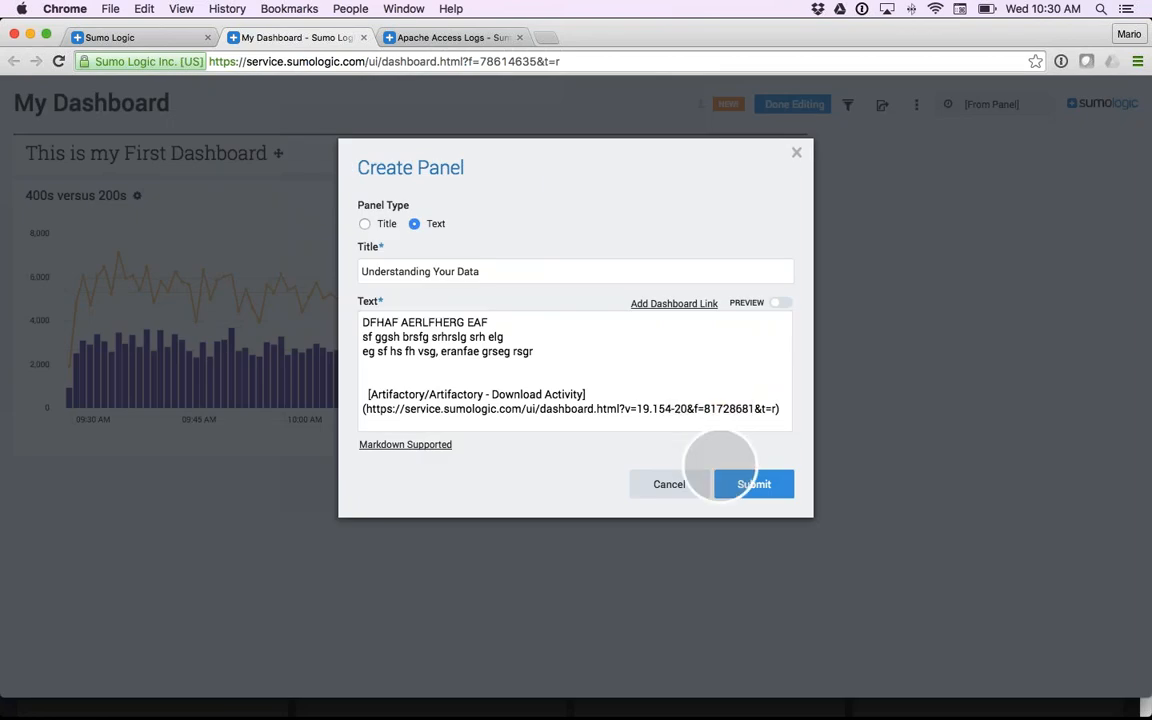
click(748, 487)
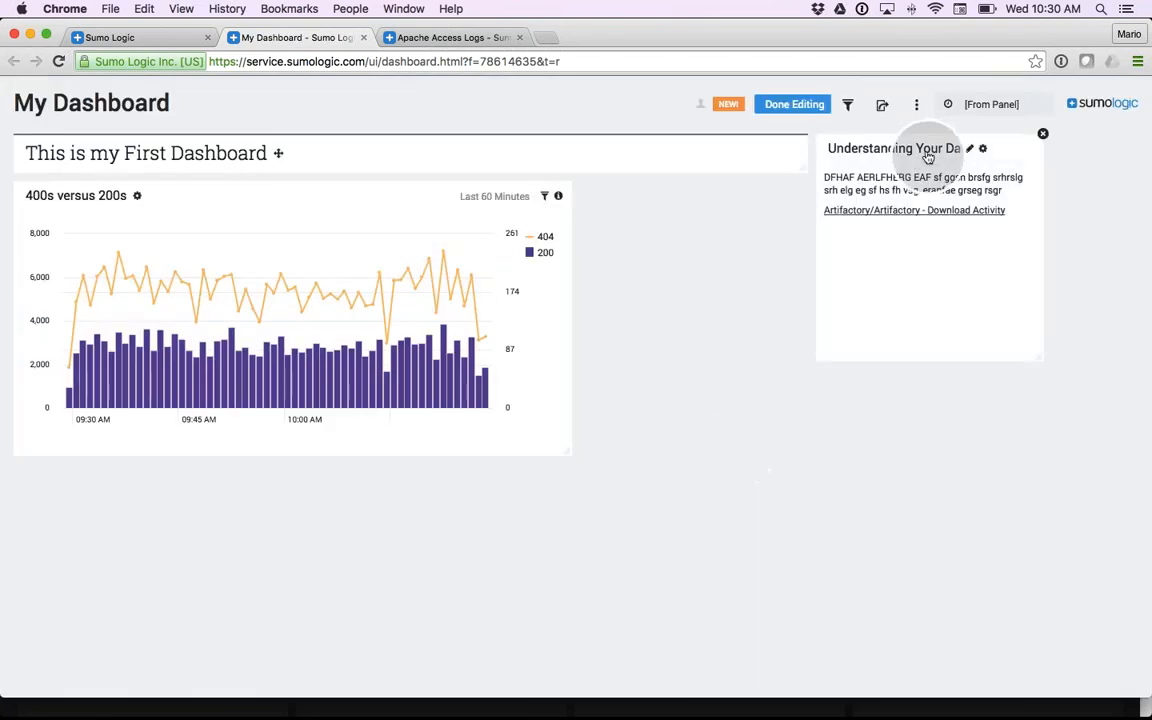
- Place the text panel directly below the title, move the 400s versus 200s chart beside it, and match the chart's height to the text panel
drag(998, 168, 162, 309)
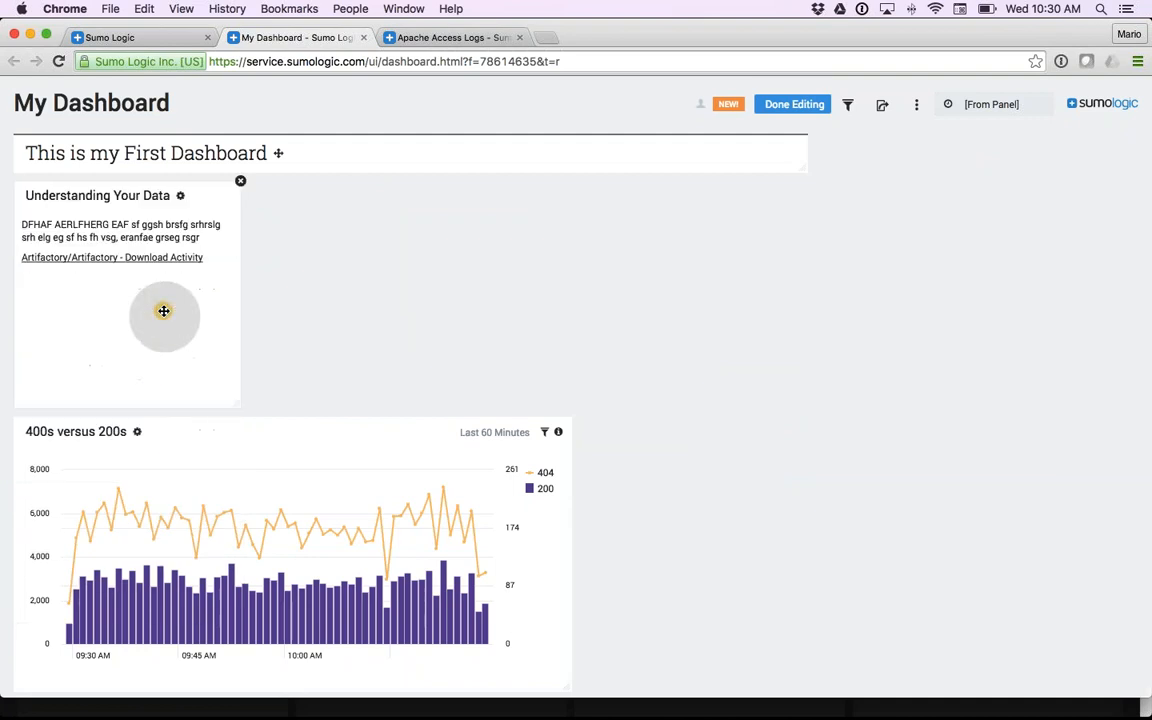
drag(247, 460, 478, 240)
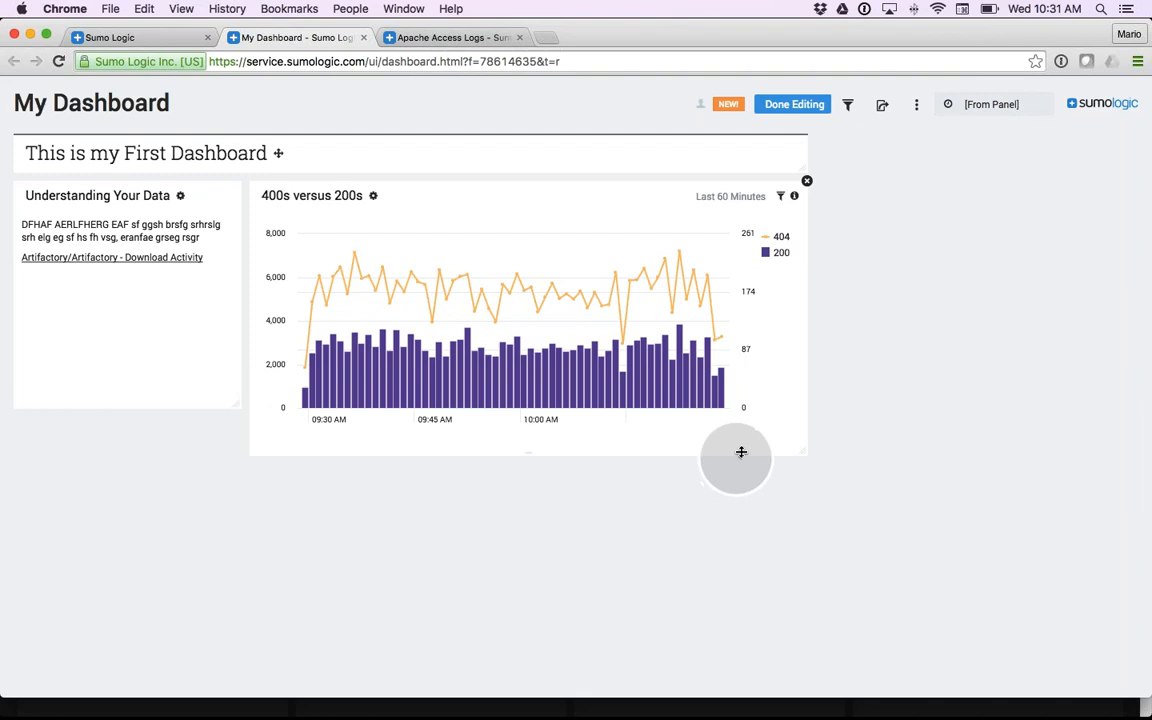
mouse_move(788, 450)
mouse_down()
mouse_move(805, 458)
mouse_move(789, 425)
mouse_up()
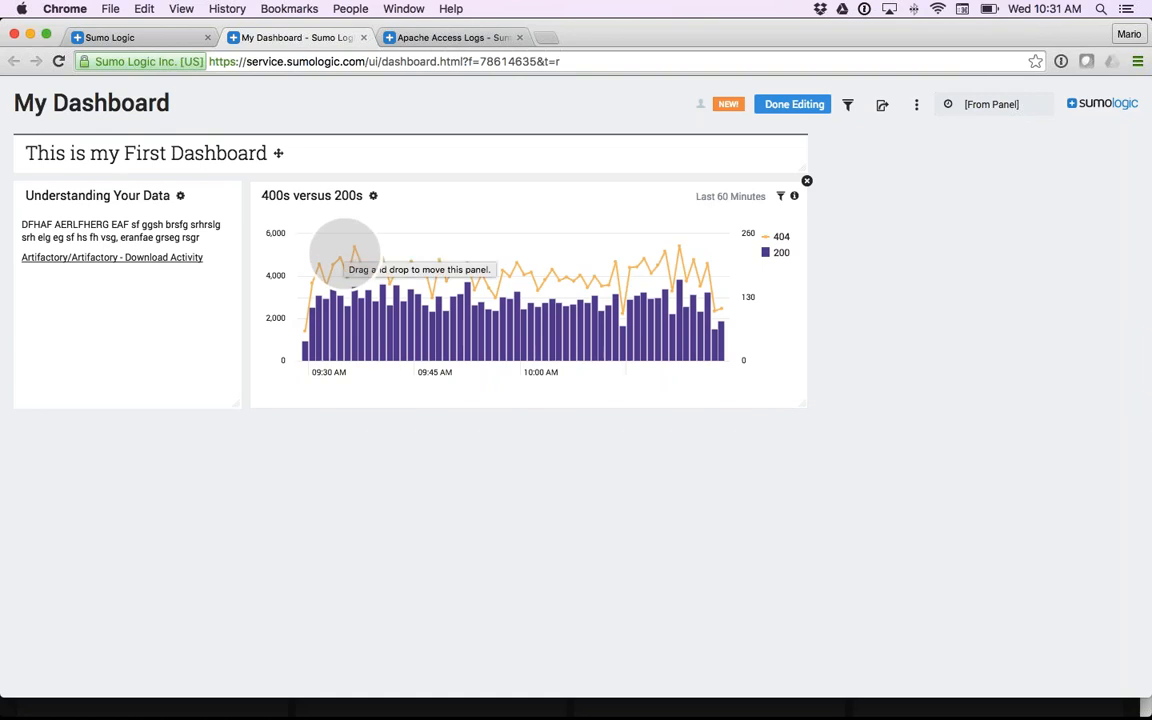
- Add the Plotting IP Locations on Map search to Training/My Dashboard as a panel, keeping its title
click(122, 37)
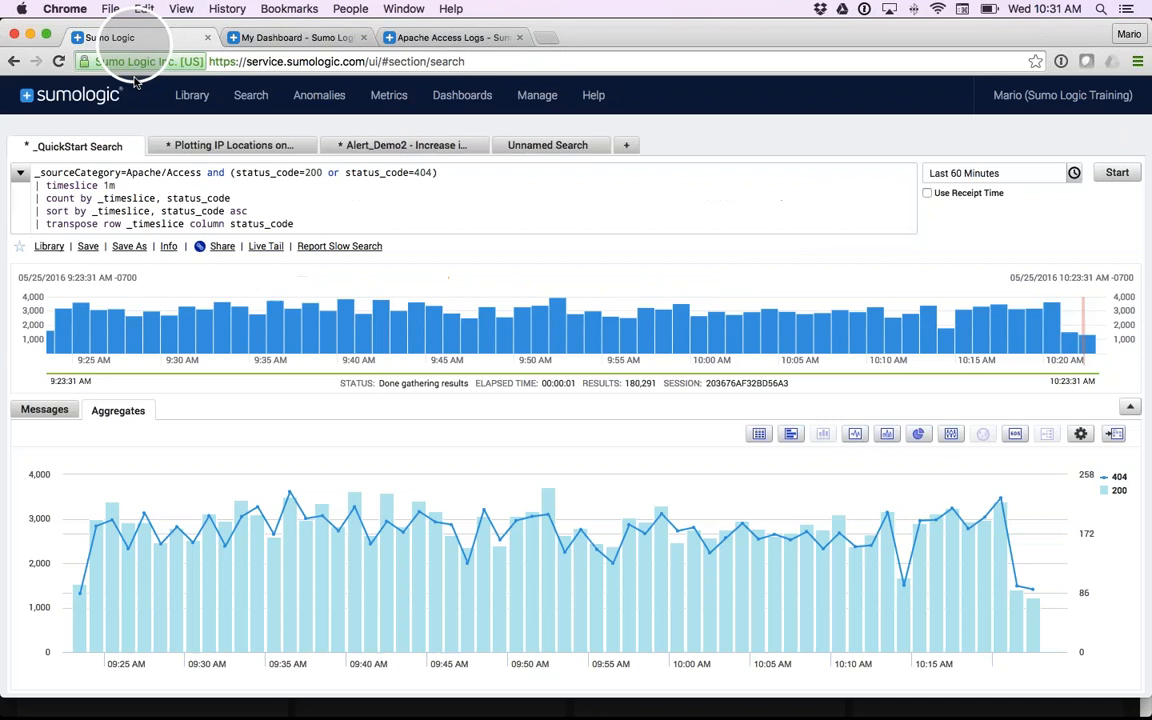
click(237, 150)
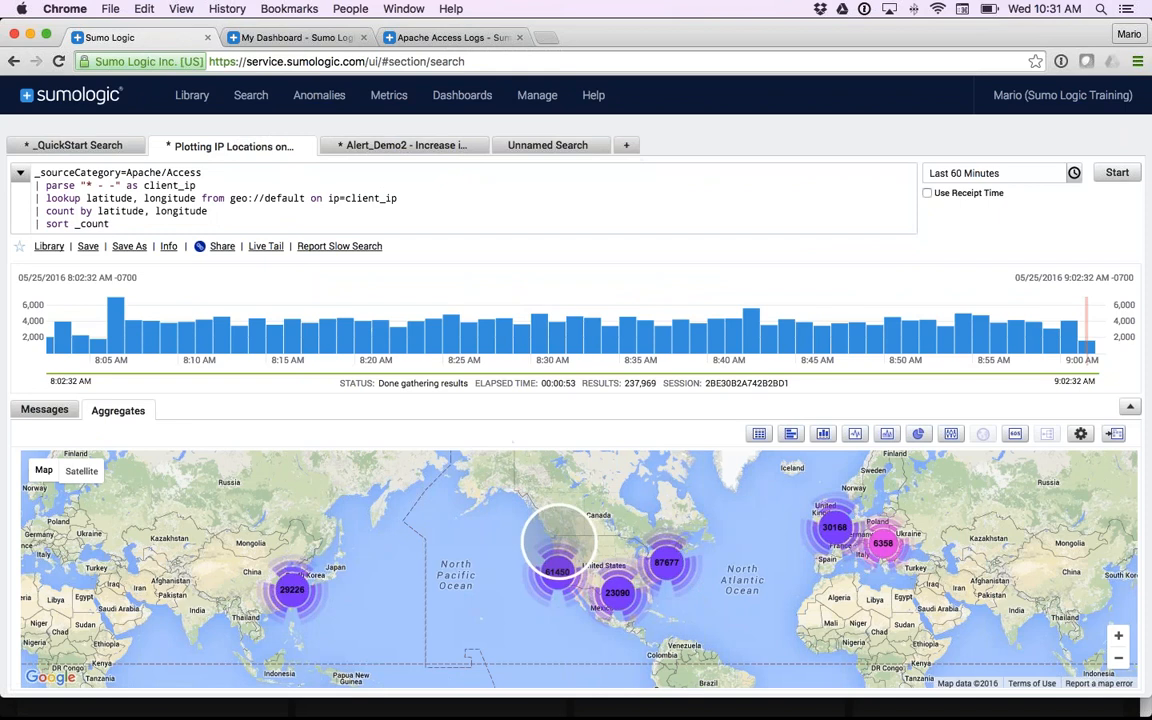
click(1115, 437)
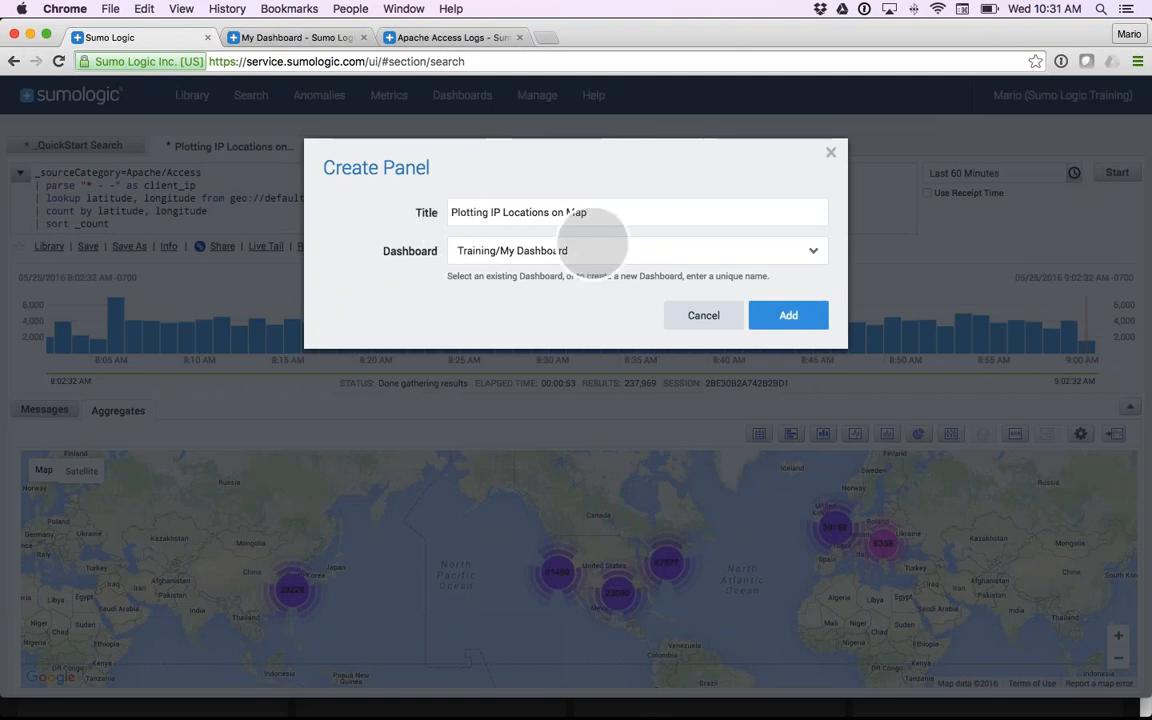
click(788, 315)
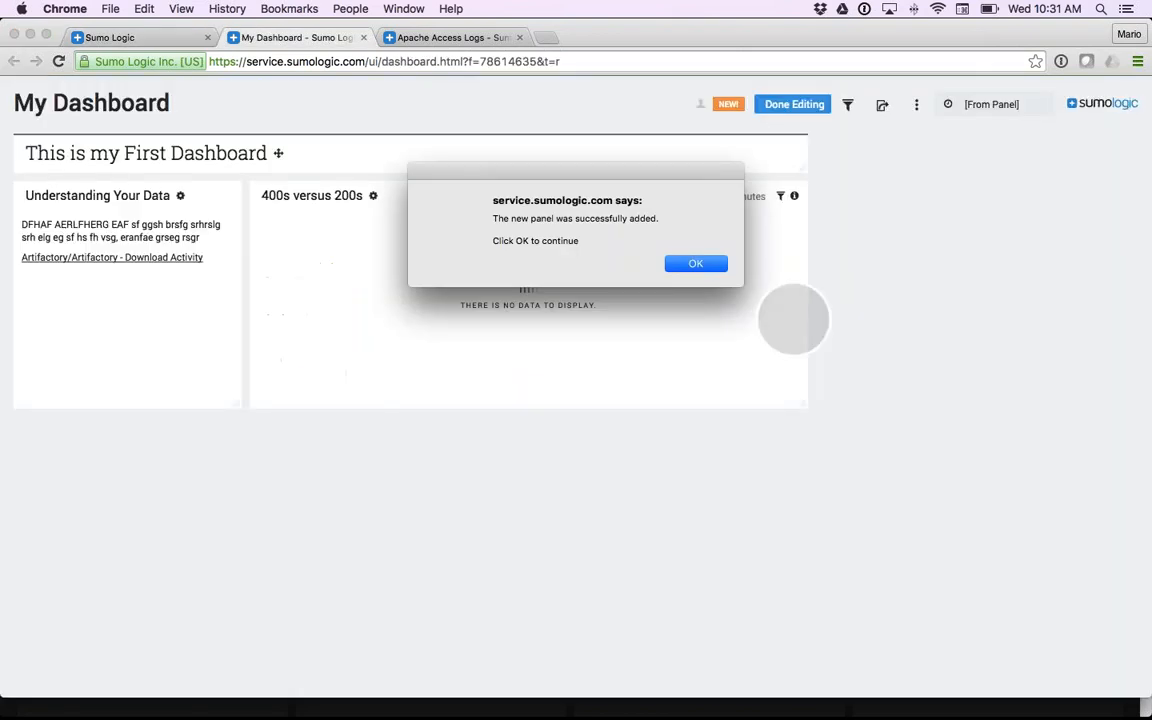
click(693, 265)
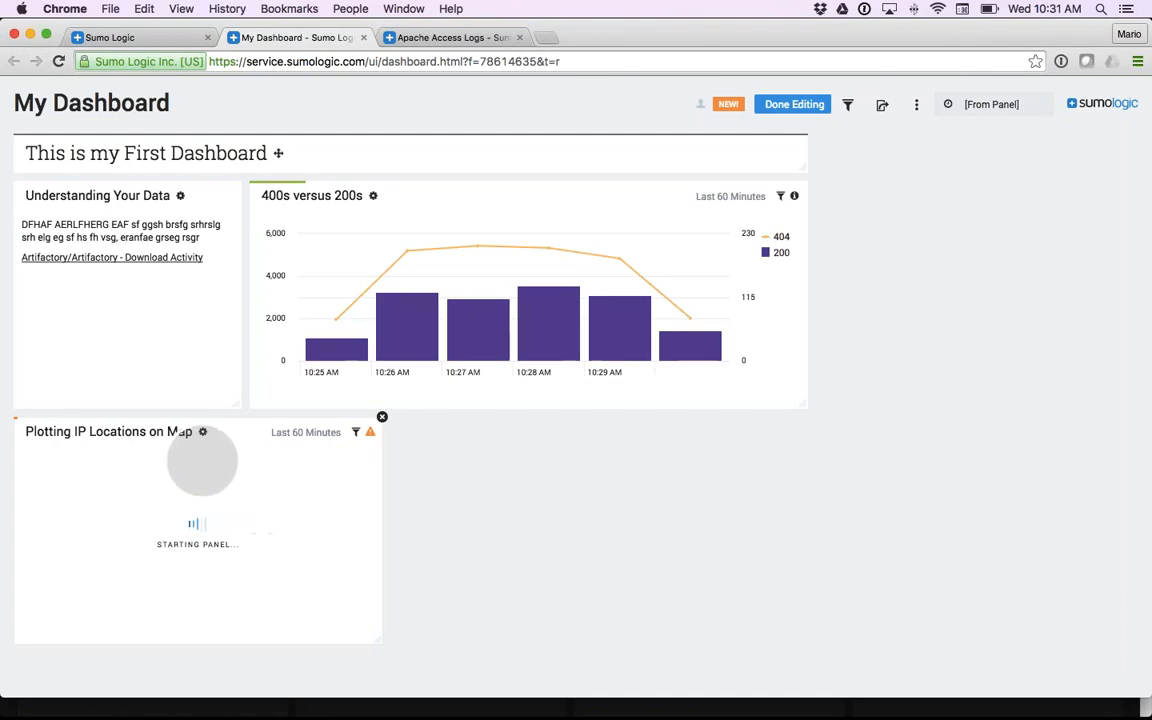
- In the Alert_Demo2 - Increase in 404s search, set the outlier threshold to 2 and rerun the query
click(155, 38)
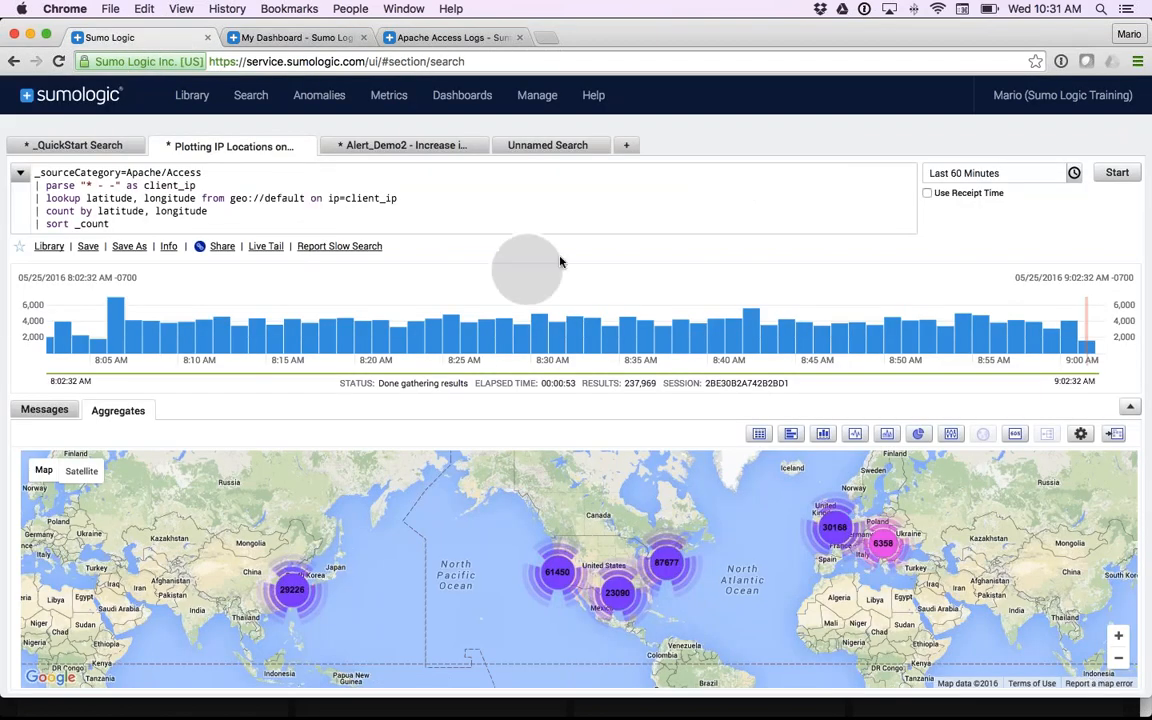
click(408, 150)
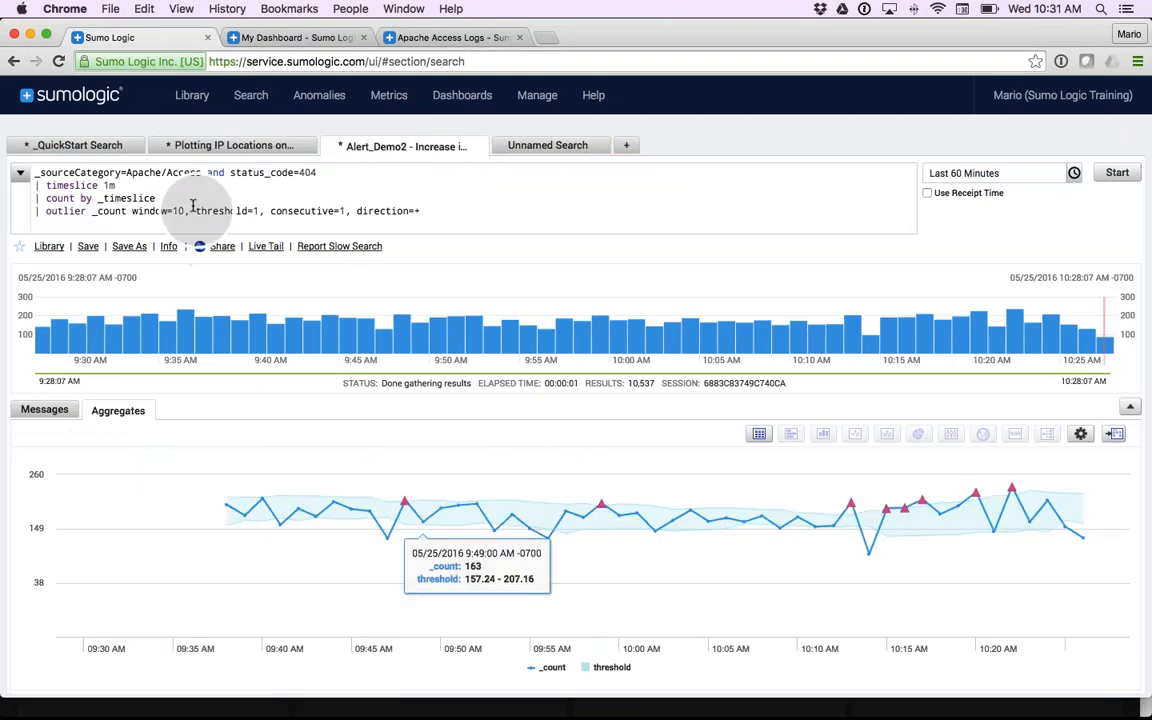
click(256, 213)
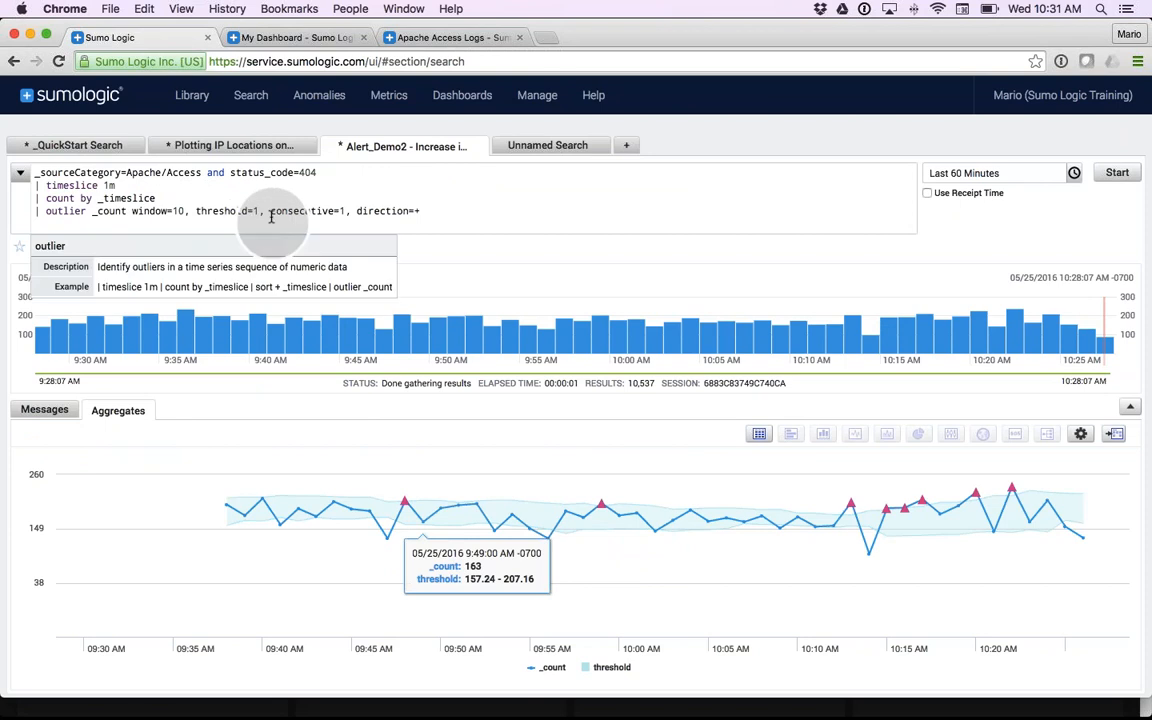
key(BackSpace)
text(2)
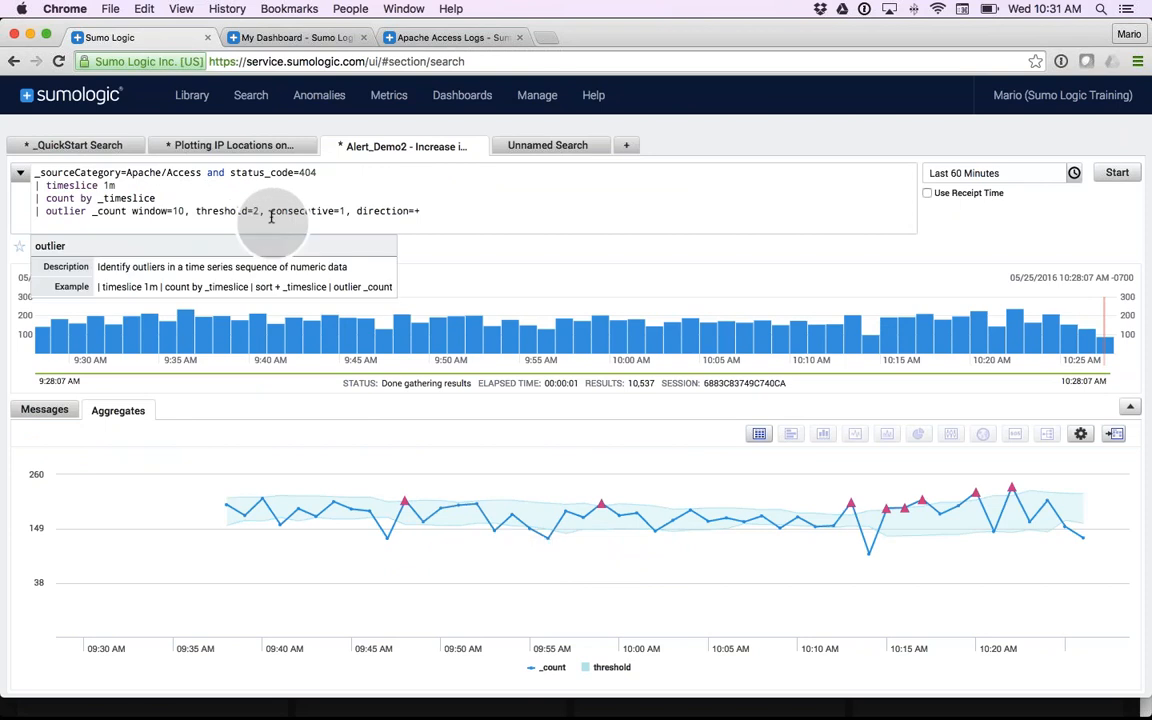
key(Return)
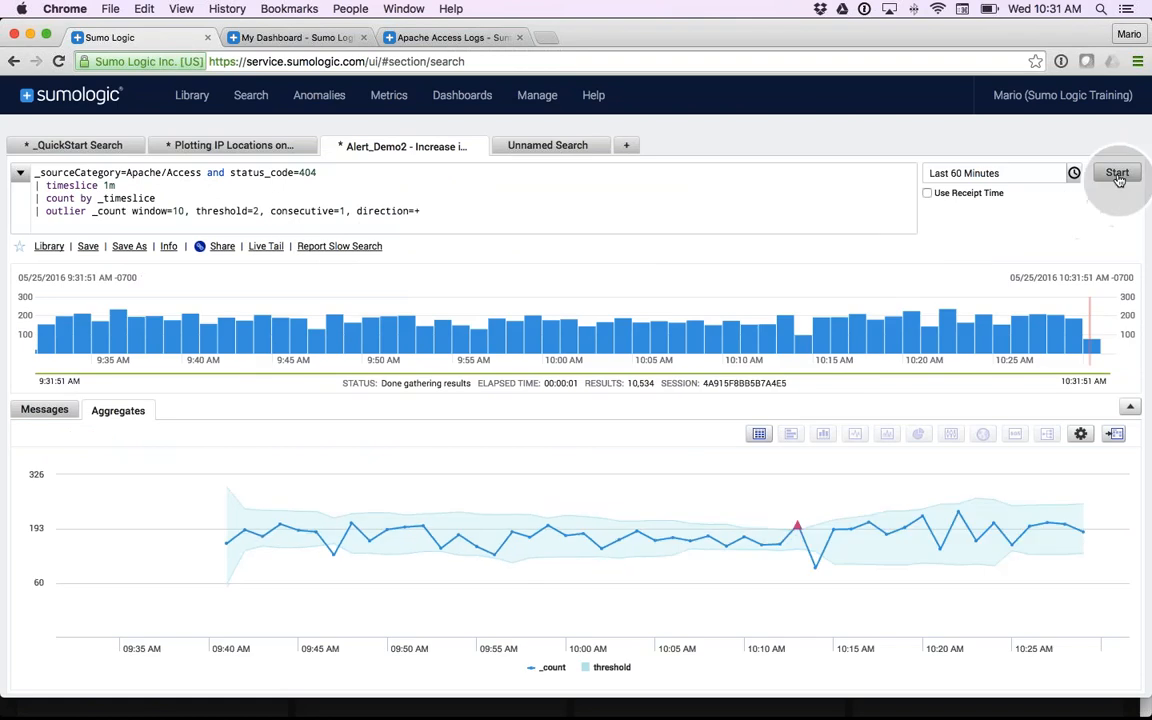
- Add the outlier chart to Training/My Dashboard as "Increase in 404s" and widen its panel to align with the chart above
click(1113, 437)
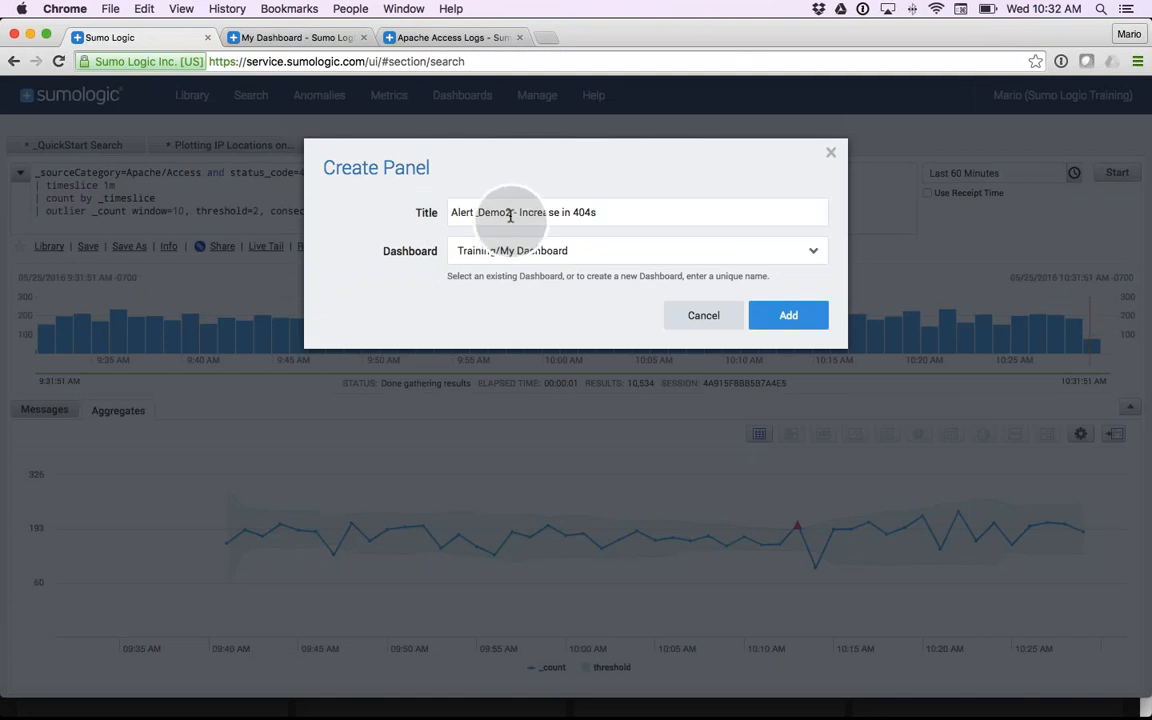
drag(516, 212, 442, 212)
key(BackSpace)
key(BackSpace)
key(BackSpace)
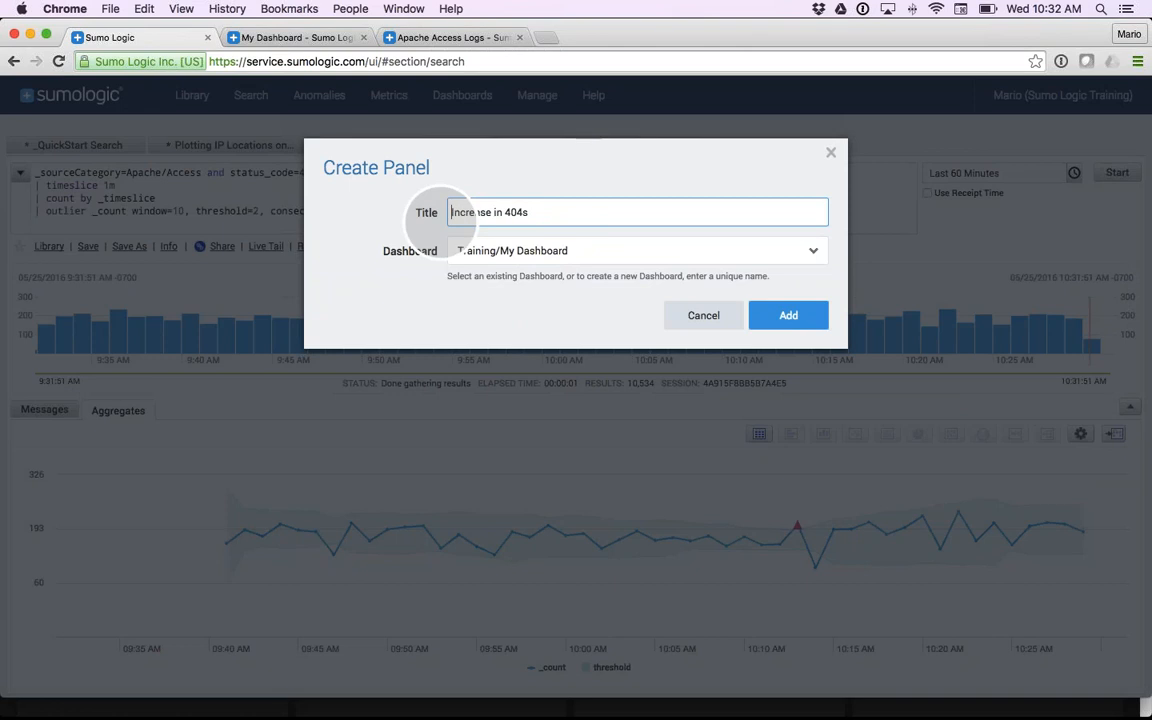
click(779, 320)
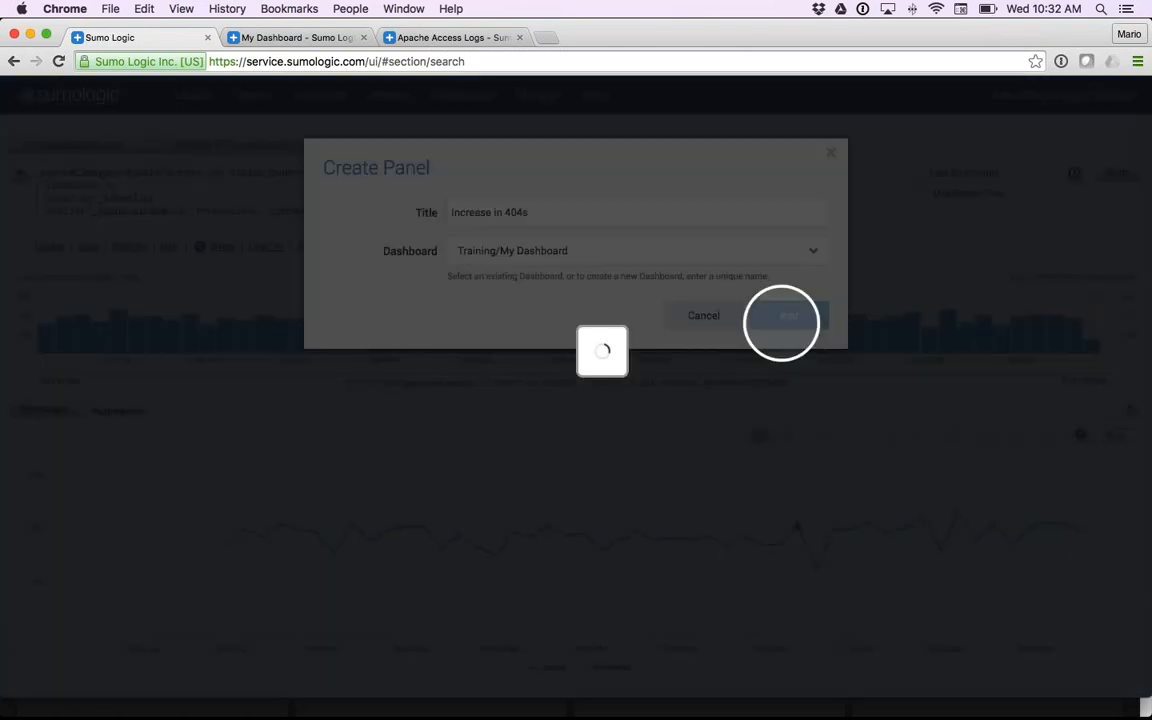
click(707, 288)
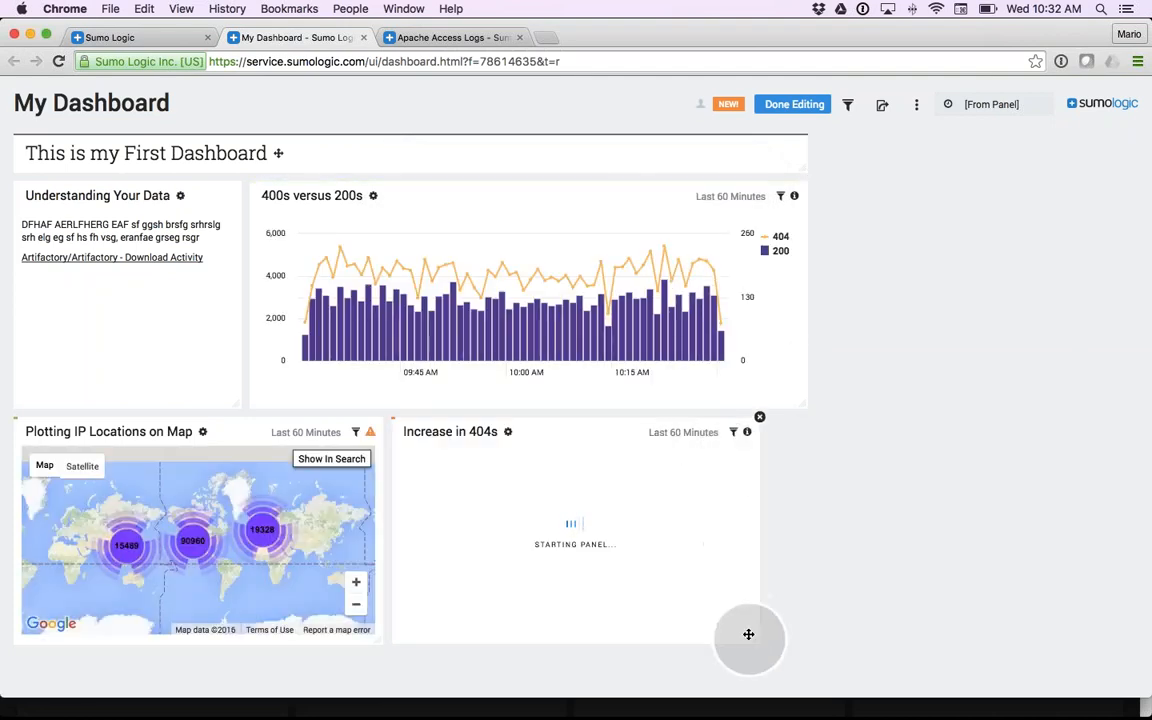
drag(753, 645, 900, 587)
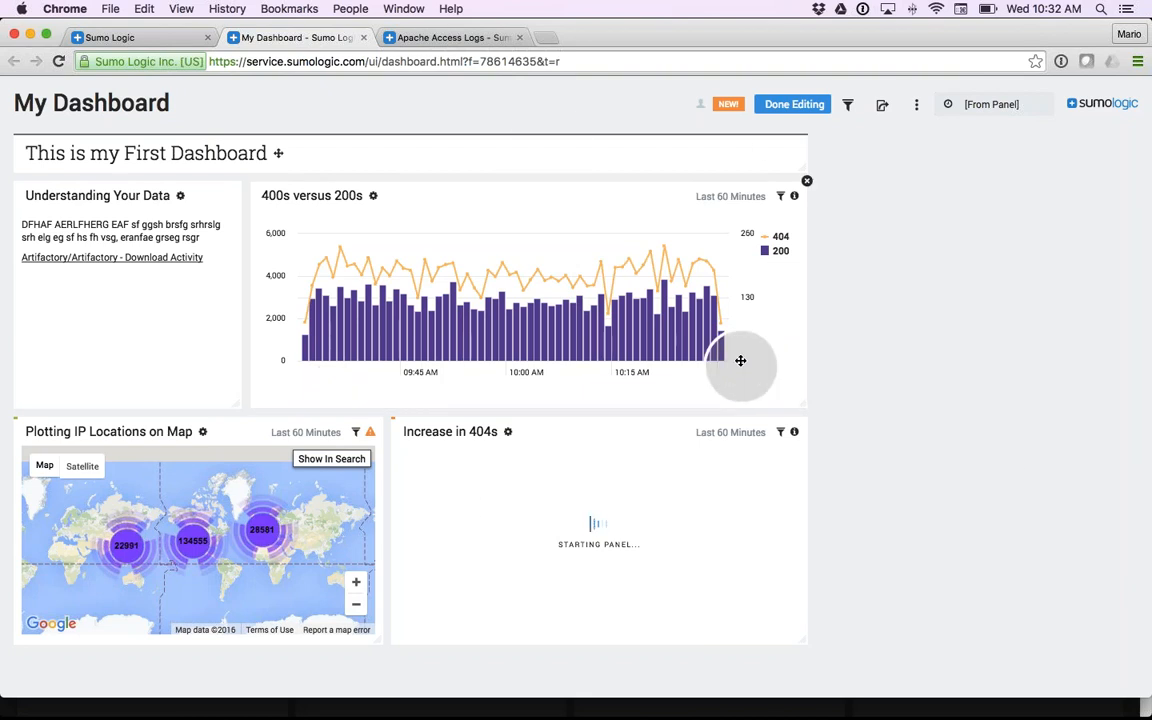
- Switch the dashboard to the dark theme
click(916, 108)
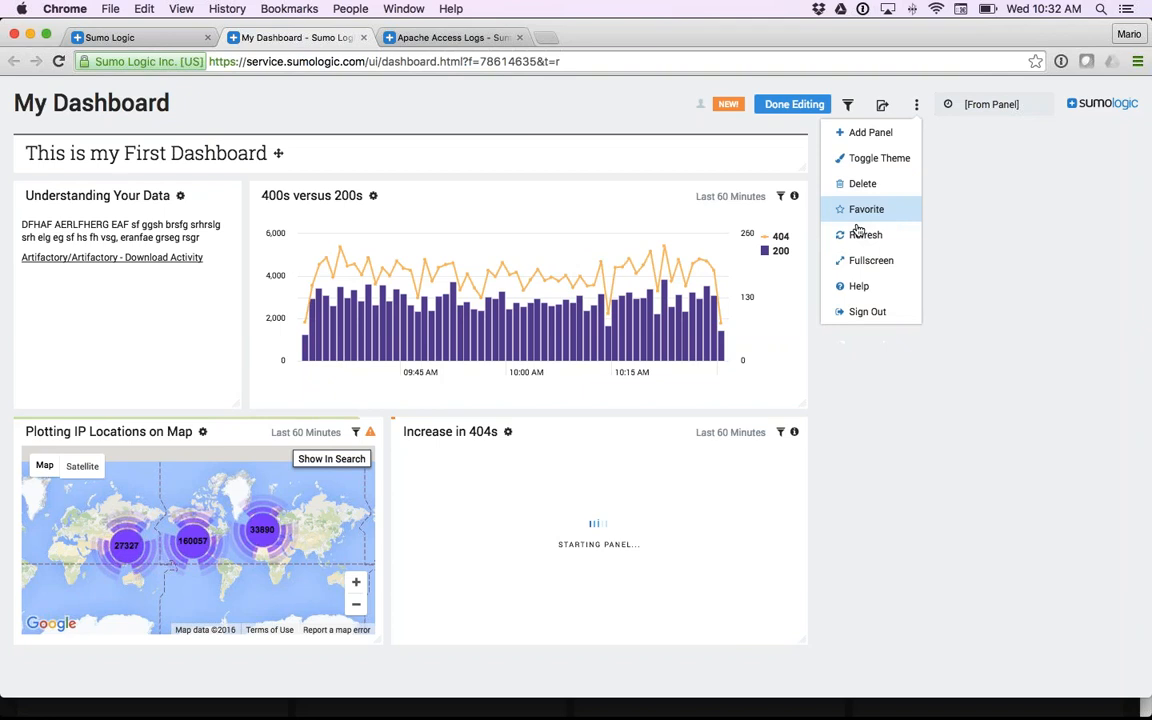
click(880, 160)
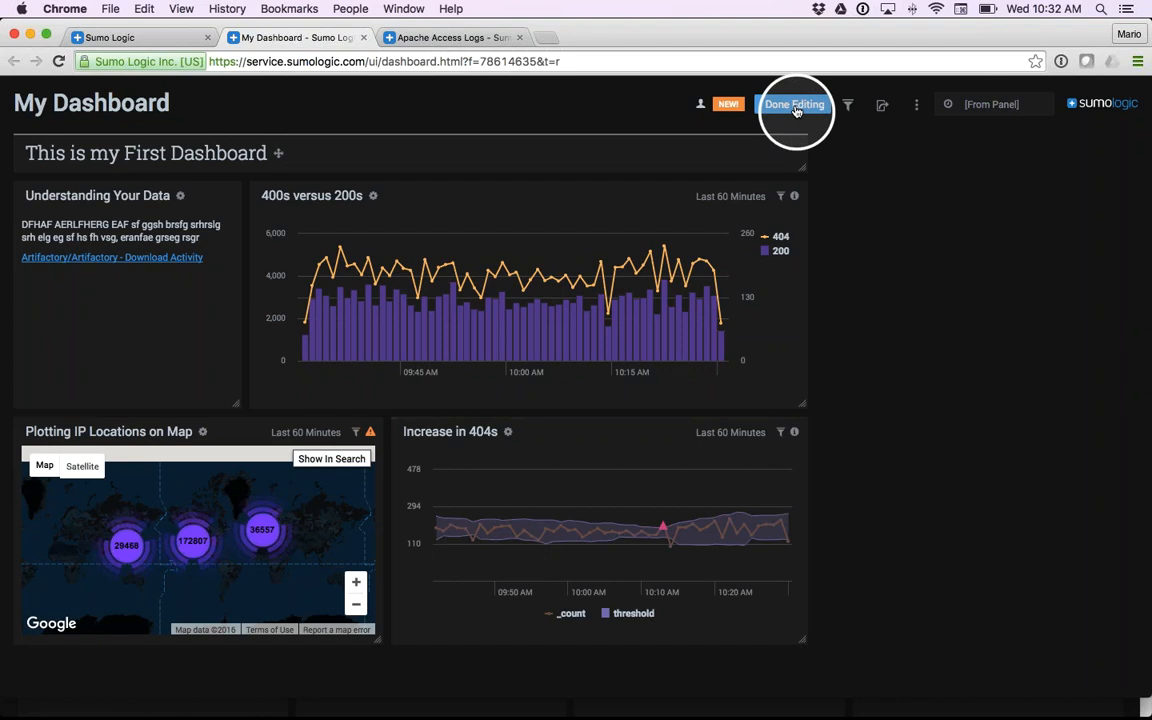
click(916, 105)
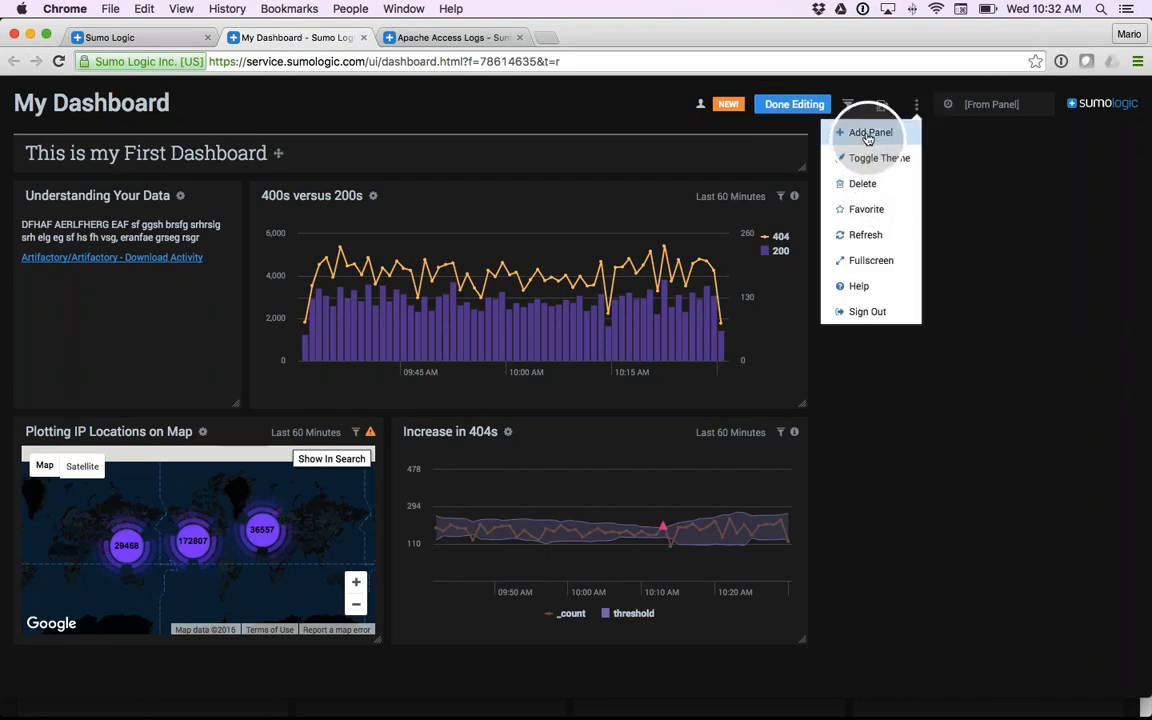
click(977, 170)
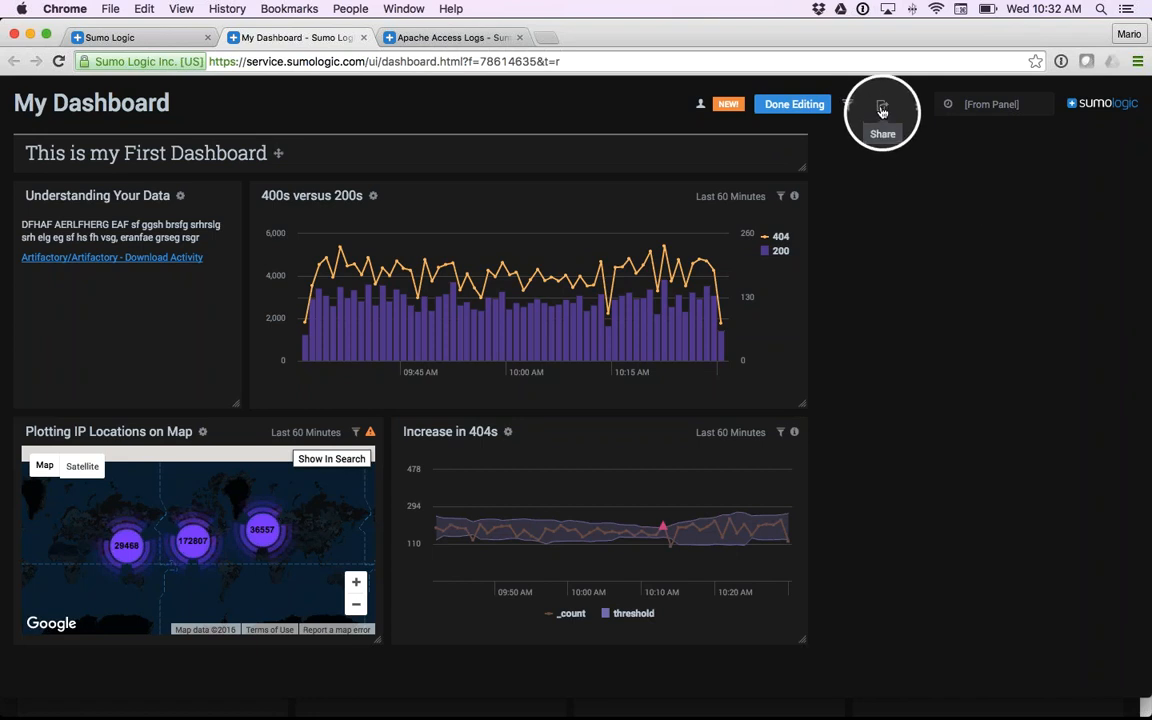
- Share the dashboard so anyone in the organization can view it, and expand the advanced data access option without enabling it
mouse_move(702, 108)
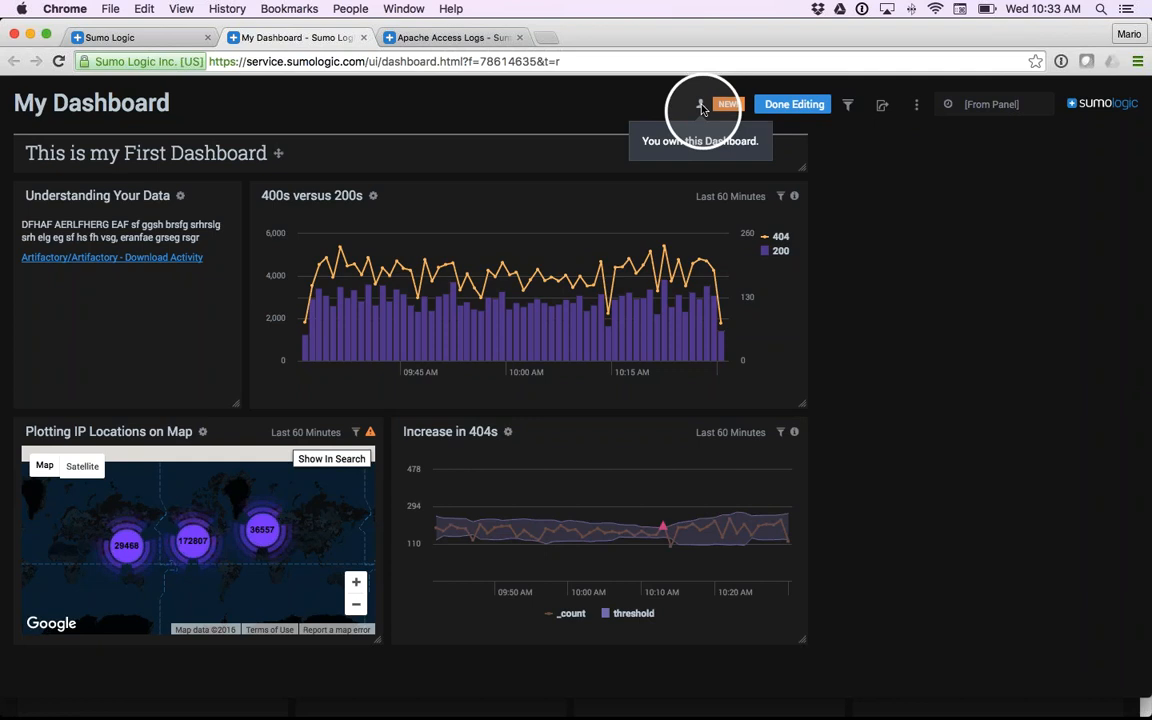
click(882, 105)
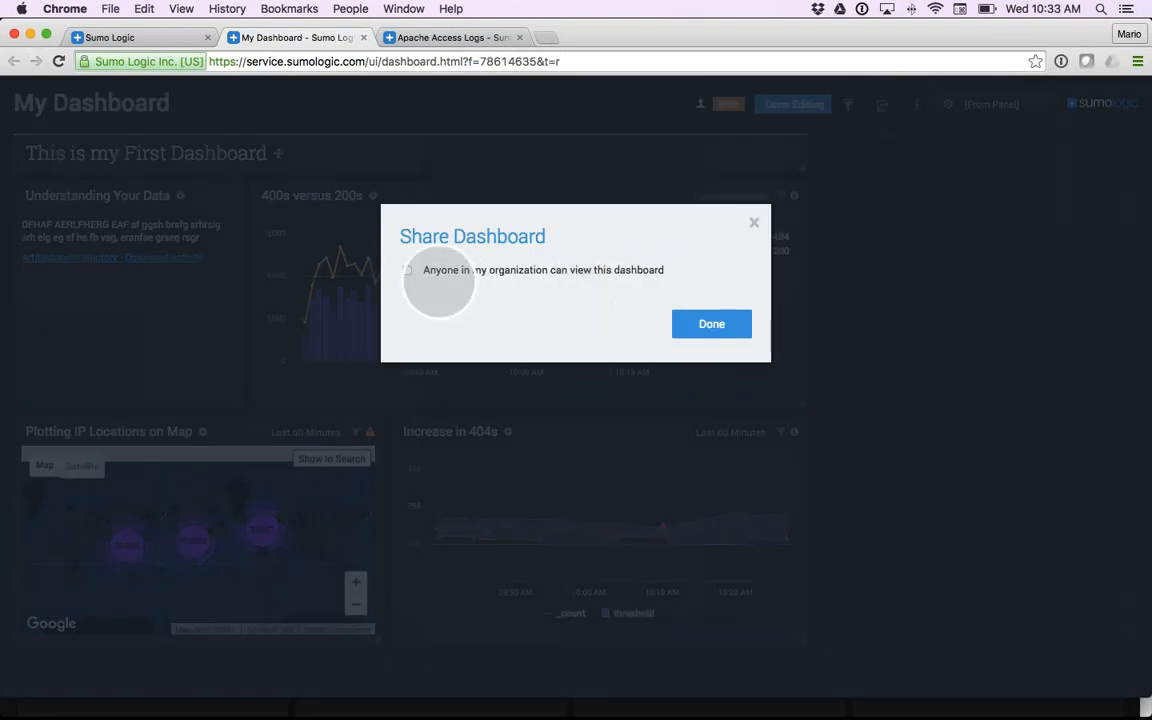
click(408, 271)
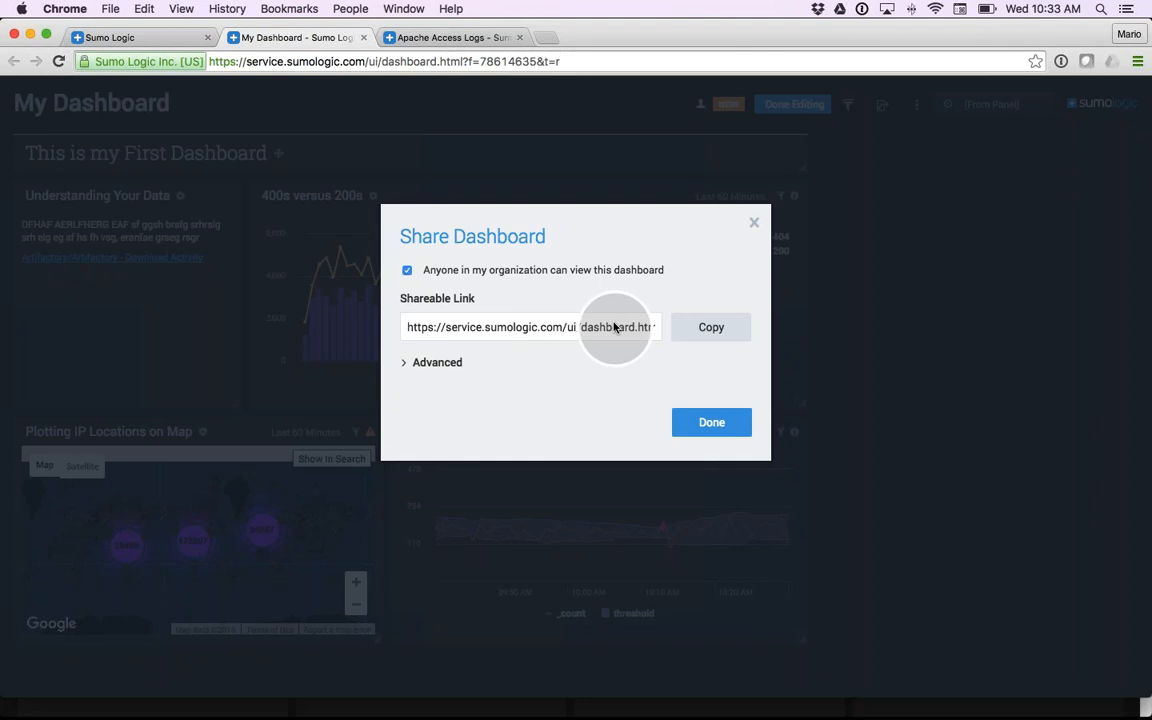
click(405, 363)
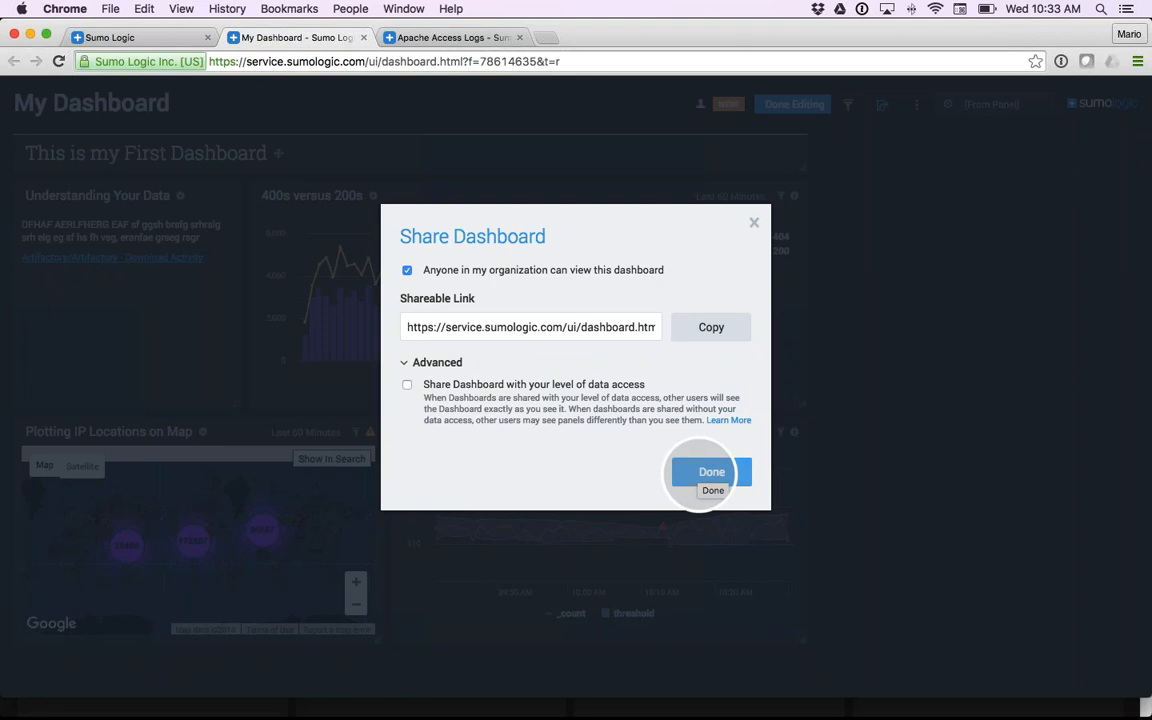
click(700, 472)
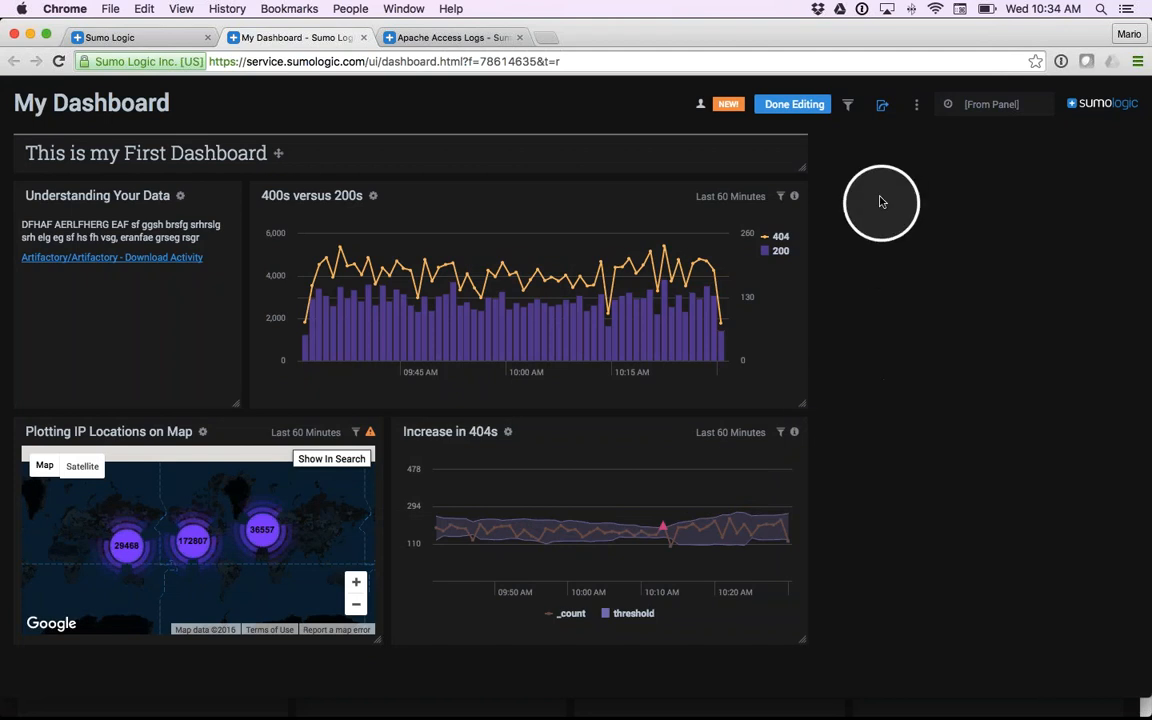
- Add a src_ip filter for all panels of the dashboard
click(850, 106)
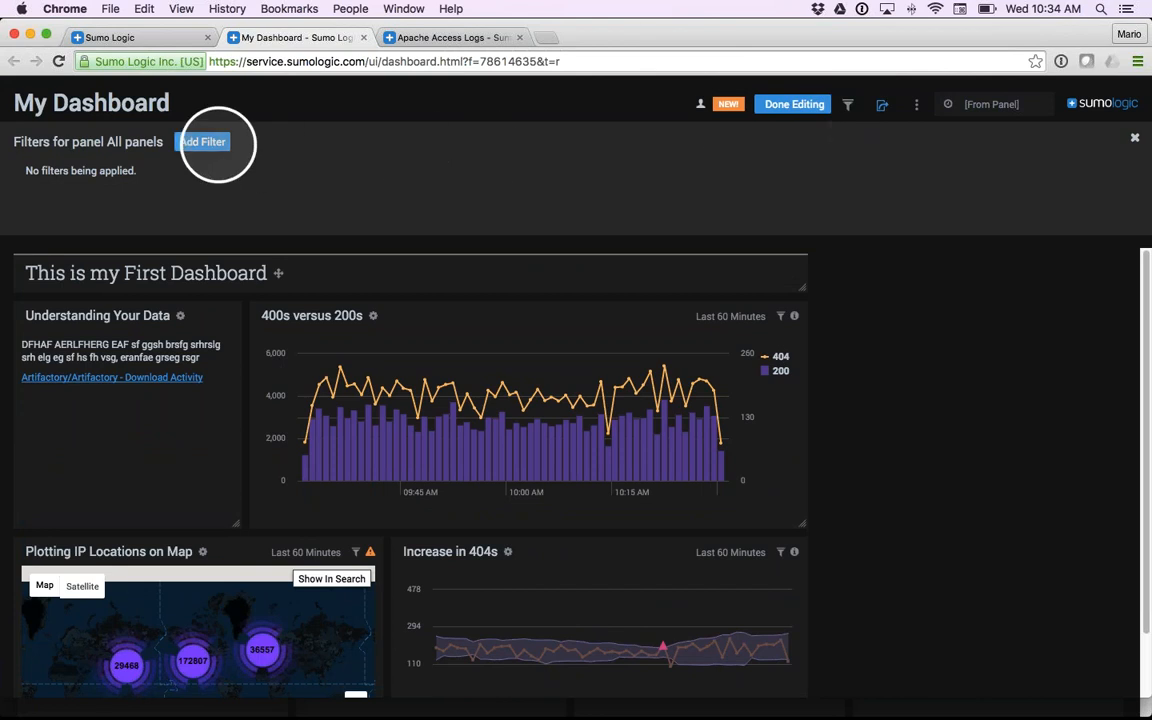
click(205, 142)
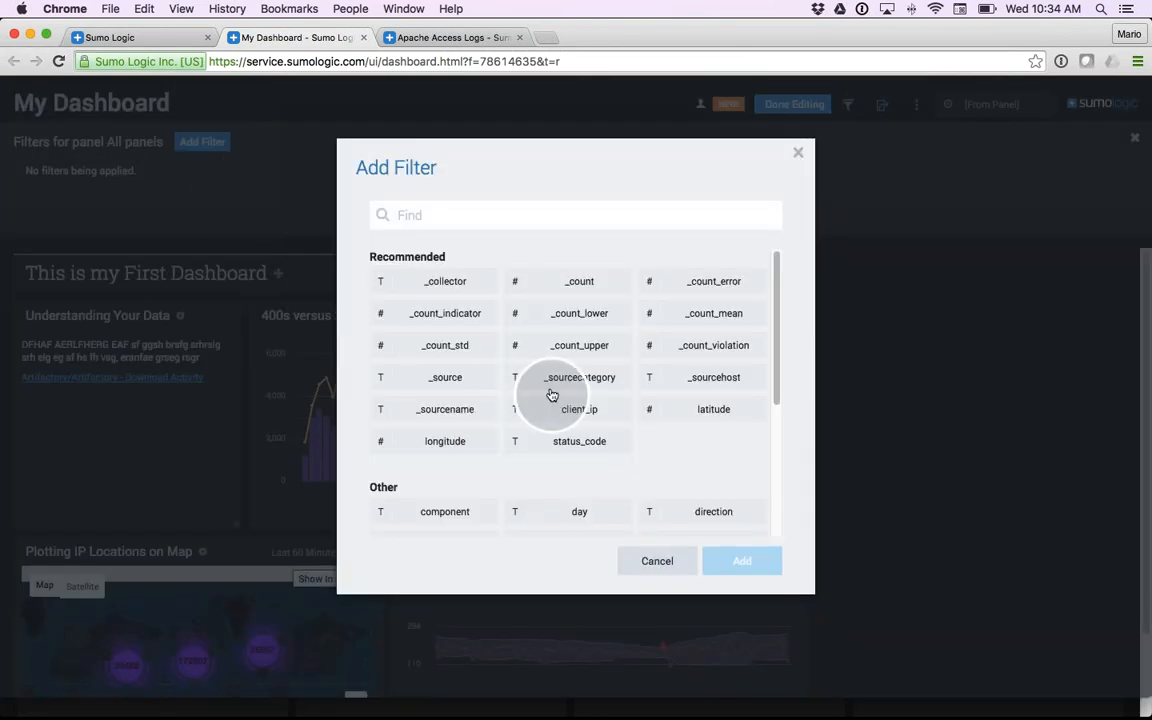
scroll(550, 395, down, 2)
scroll(551, 395, down, 4)
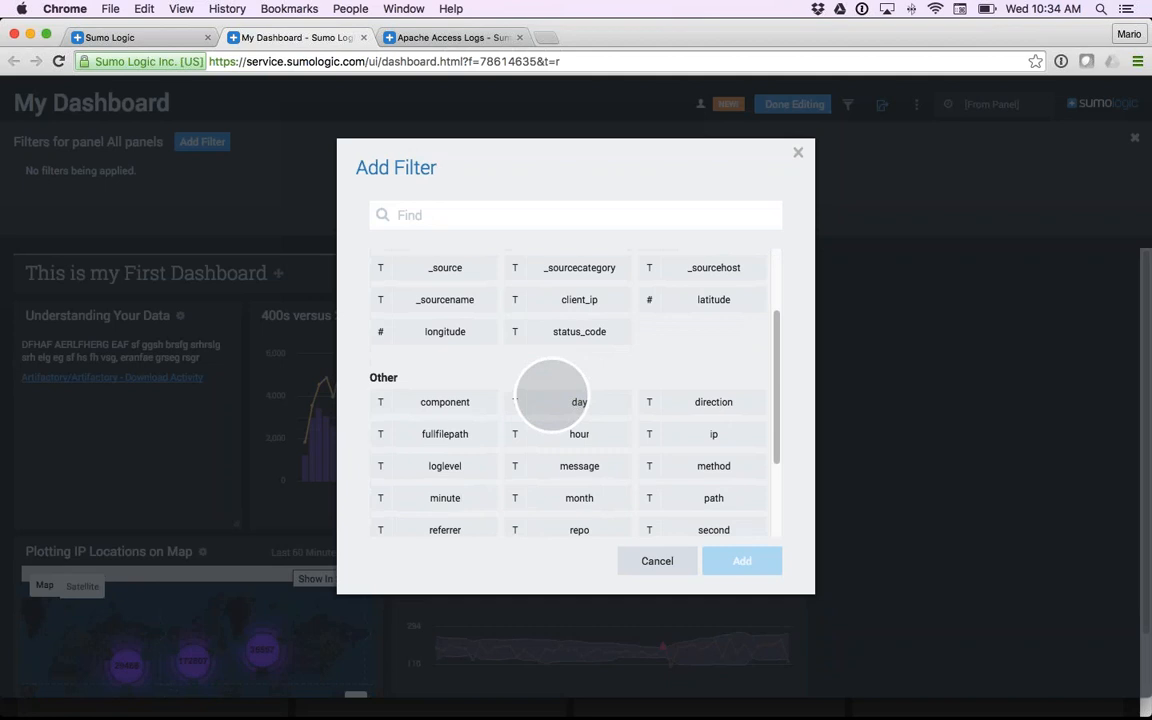
scroll(551, 395, down, 1)
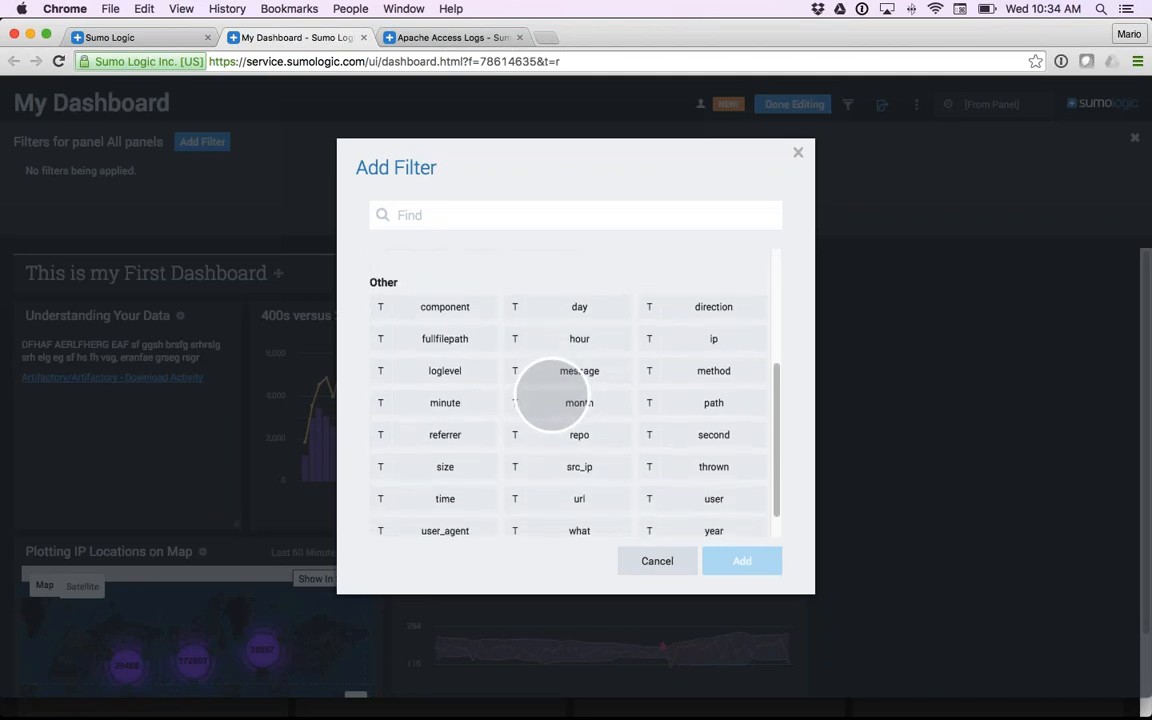
click(572, 467)
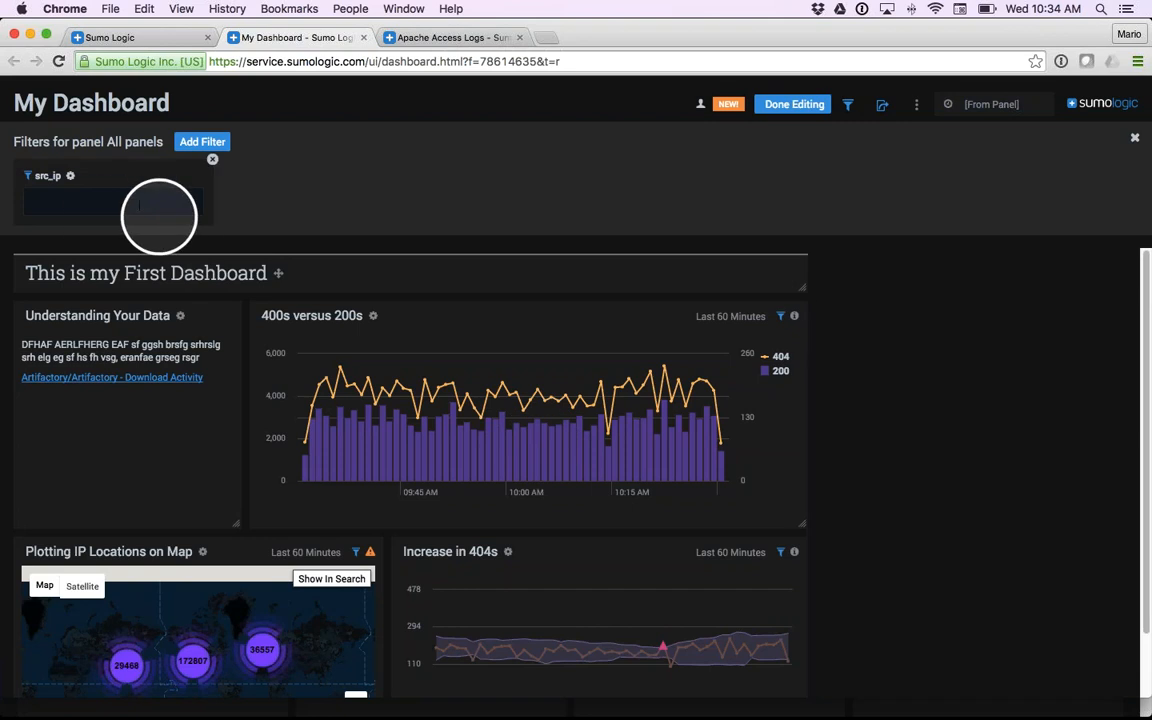
- Relabel the src_ip filter as "Enter your Source IP." in its filter settings
click(72, 177)
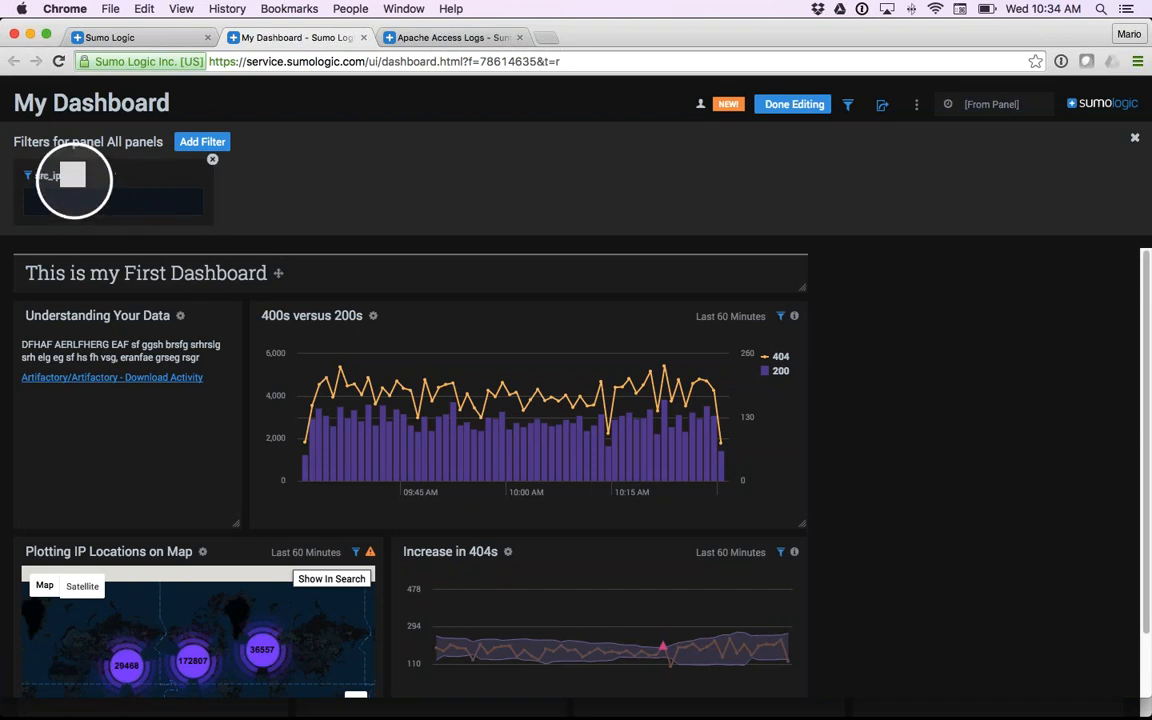
double_click(493, 226)
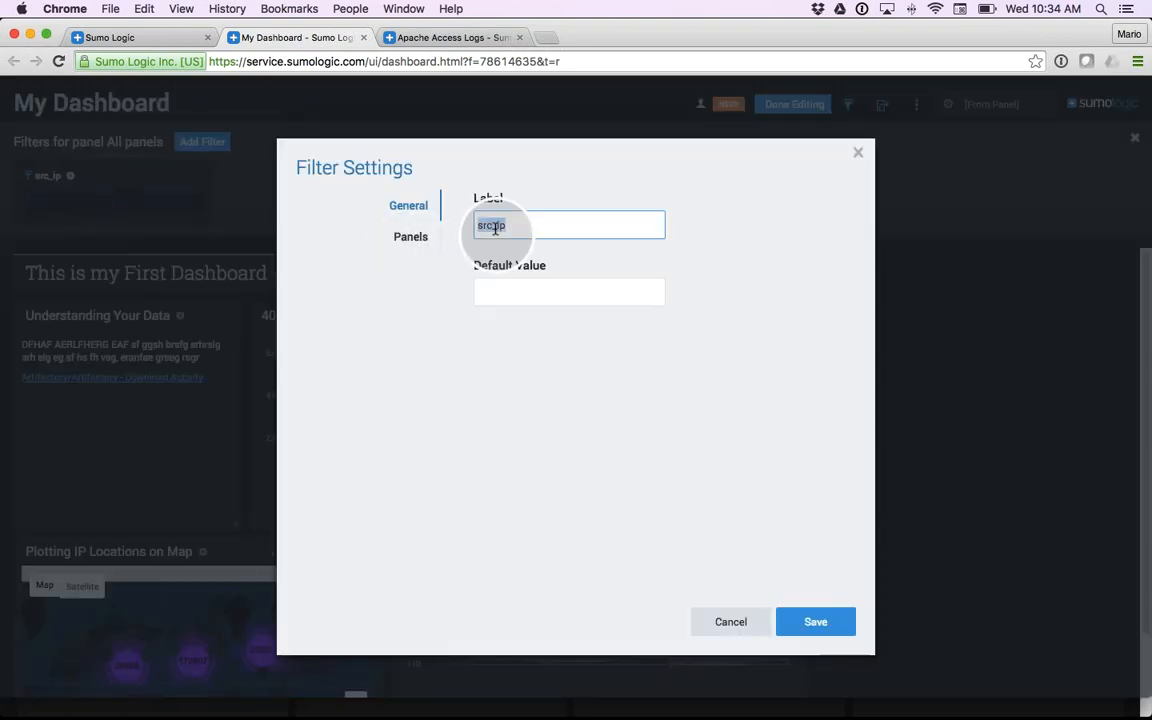
text(Enter your Source IP)
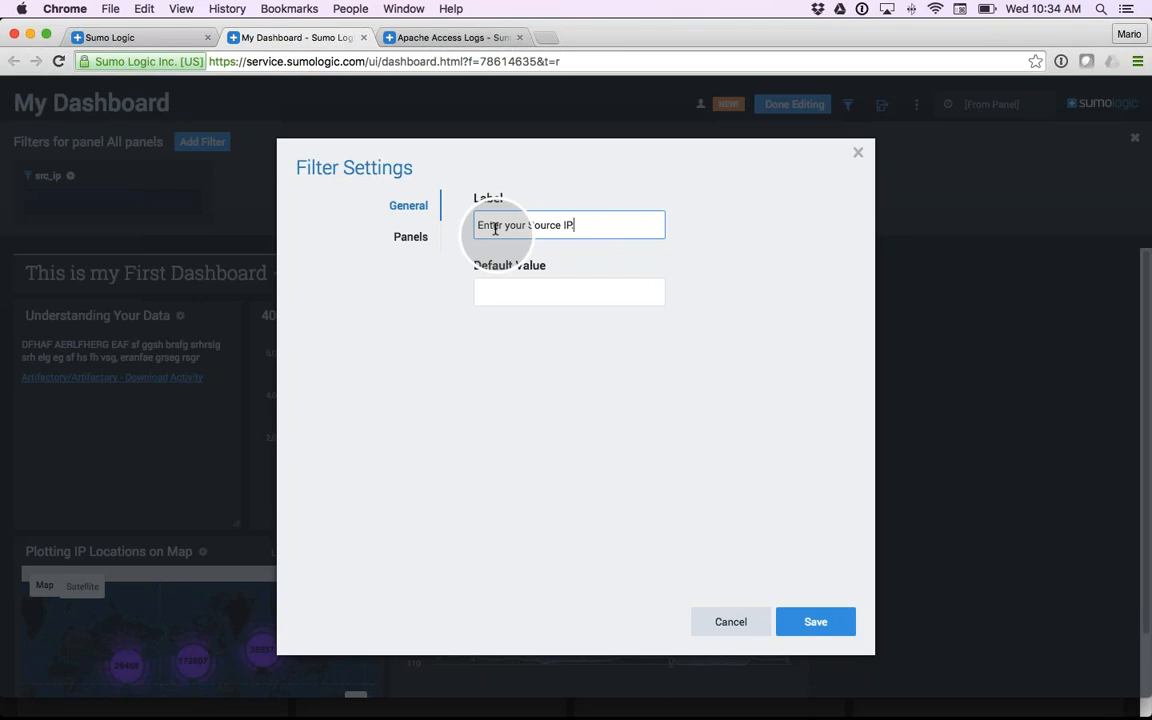
text(.)
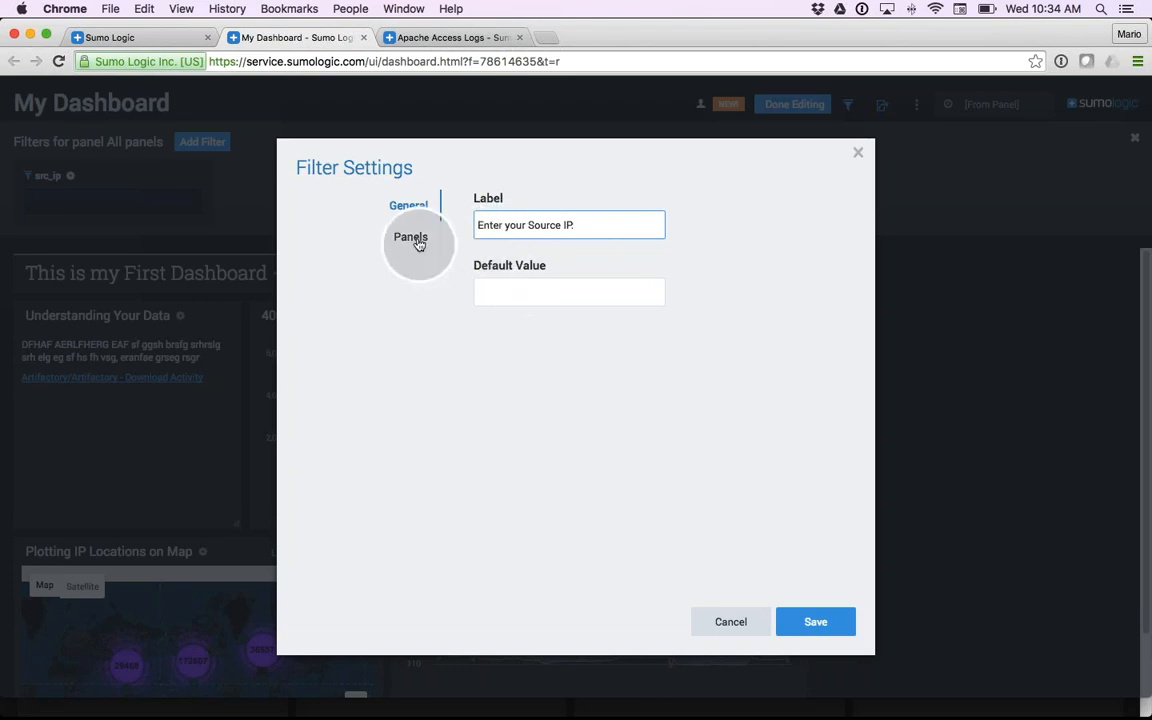
- Unlink the filter from the 400s versus 200s and Increase in 404s panels, keep it linked to the map panel, and save the settings
click(419, 244)
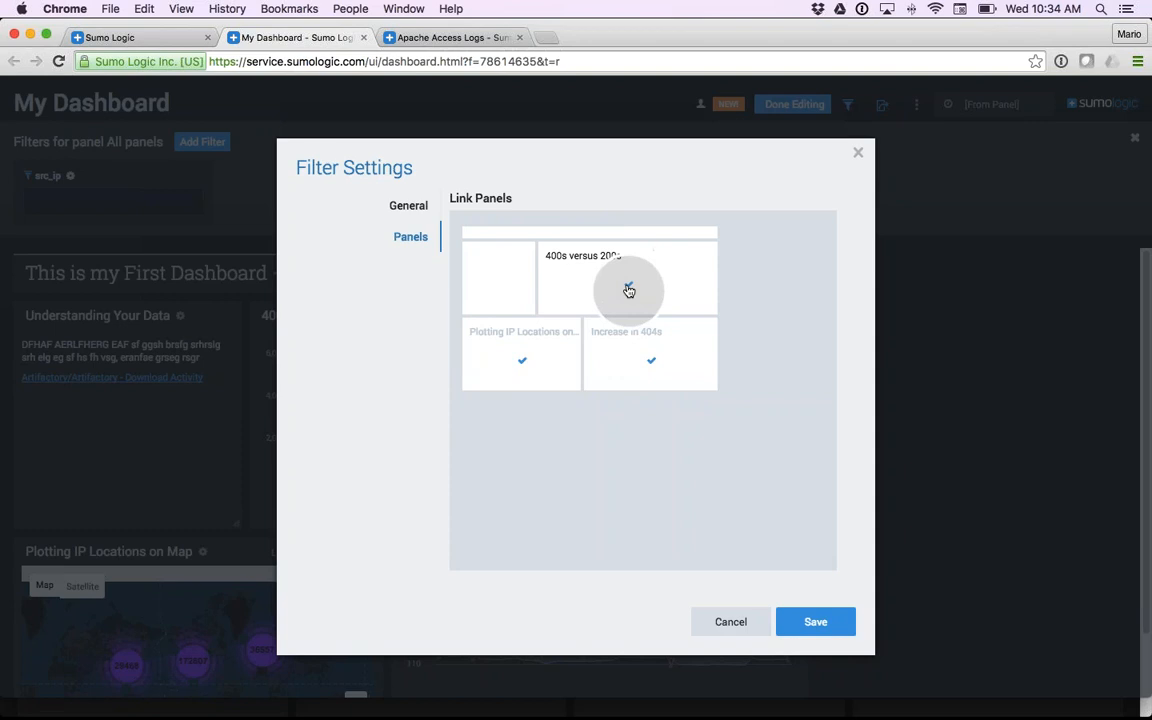
click(628, 289)
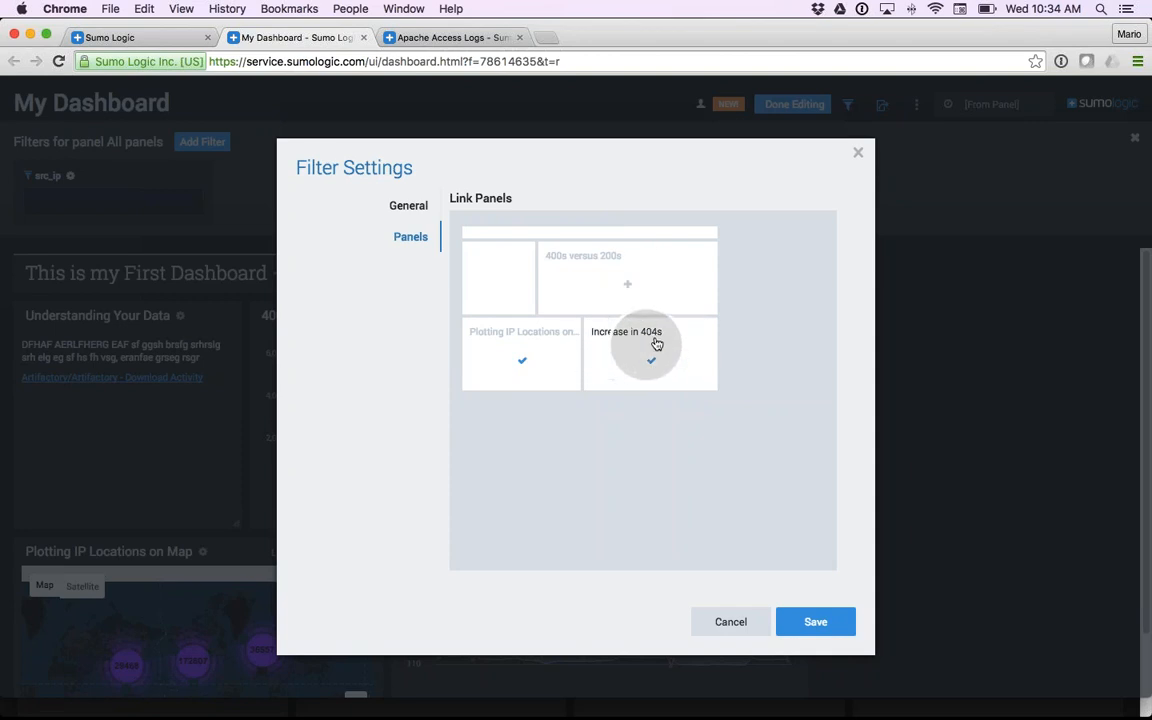
click(650, 361)
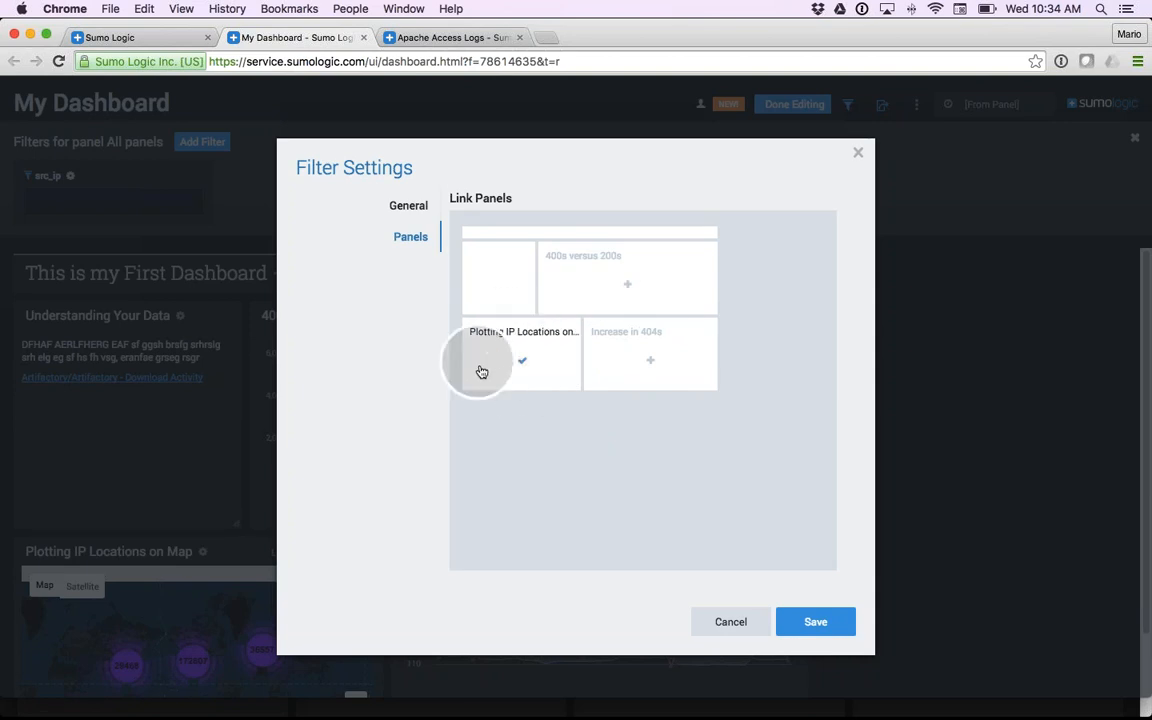
click(524, 362)
click(812, 621)
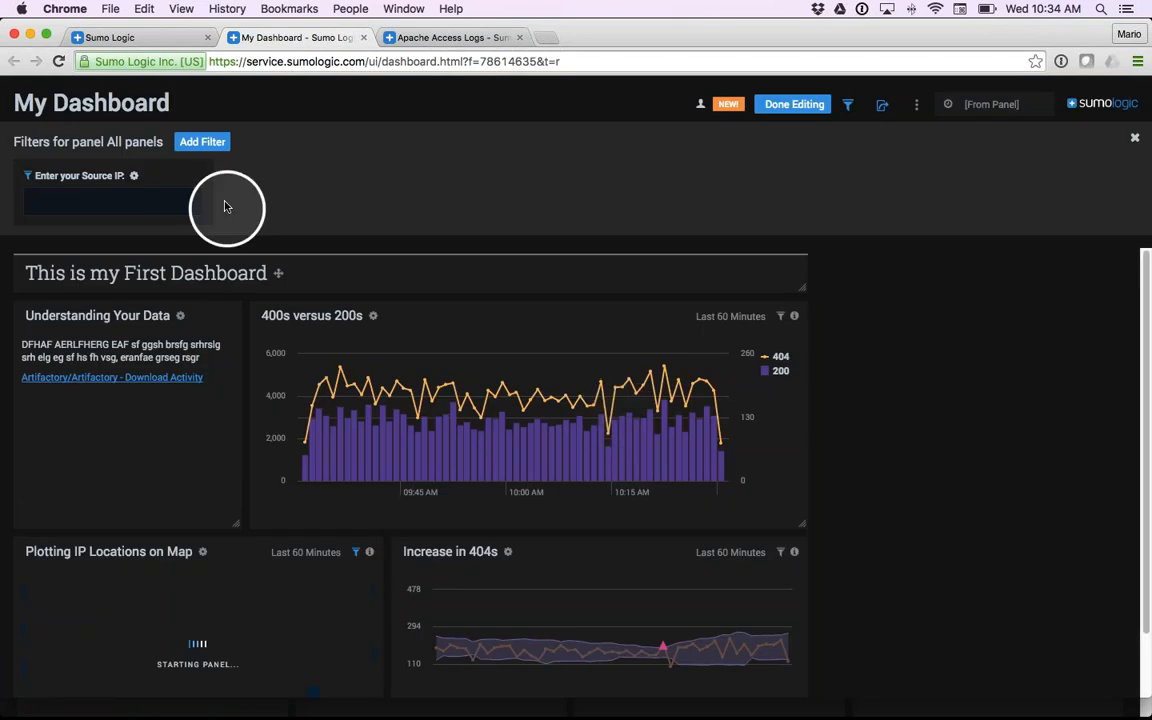
- Finish editing the dashboard, check the source IP filter in view mode, and close the filter area
click(800, 108)
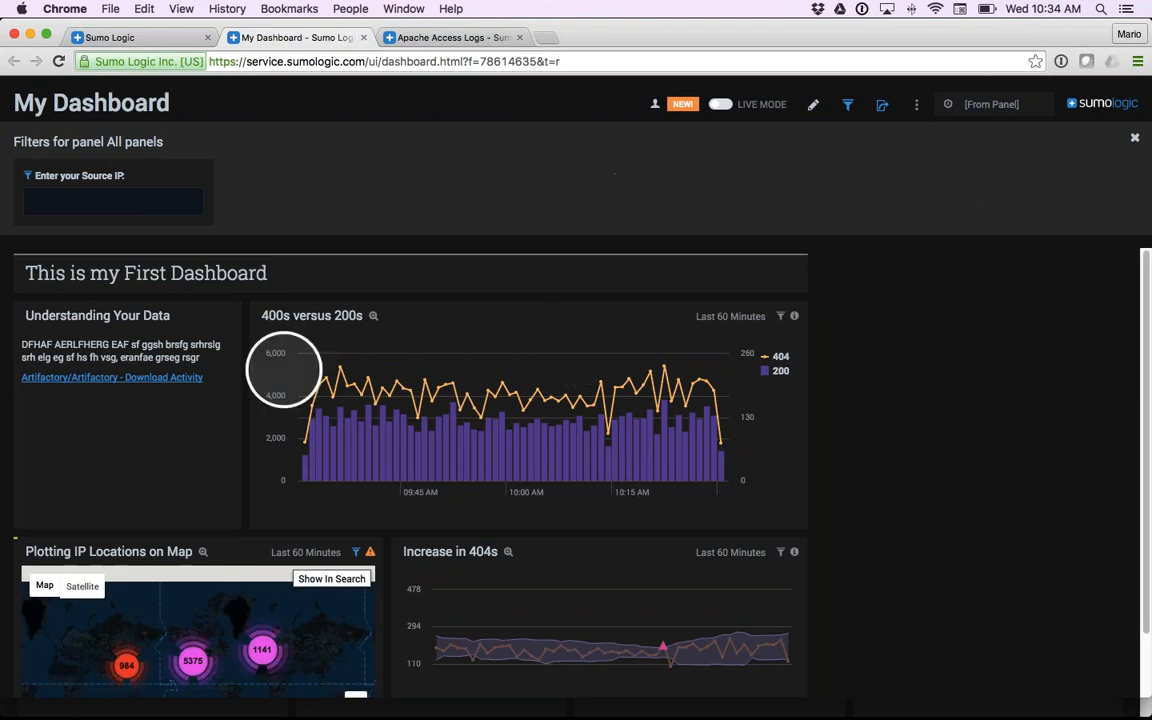
click(91, 199)
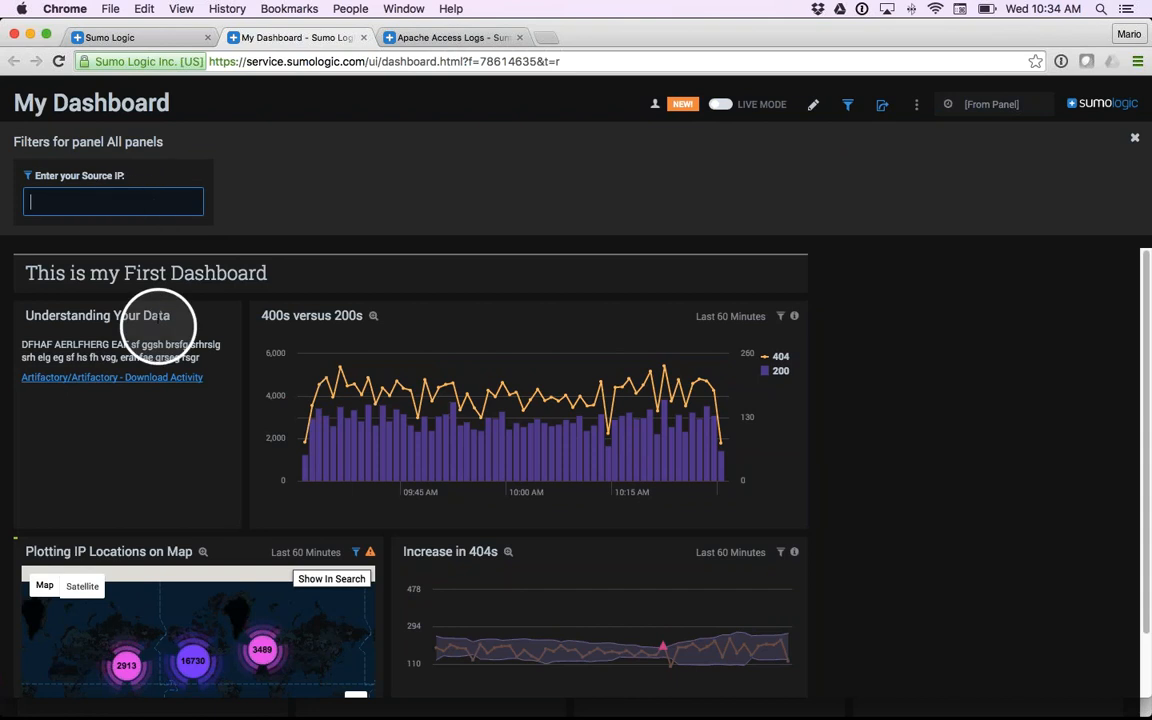
scroll(159, 326, down, 3)
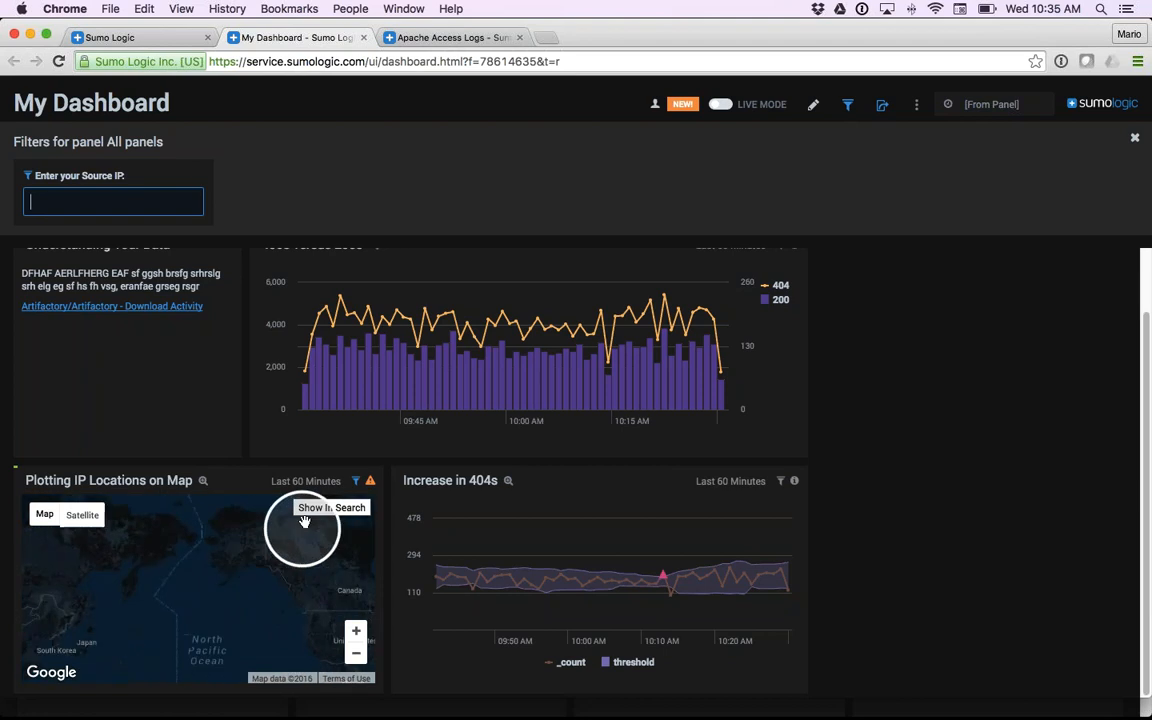
click(1134, 138)
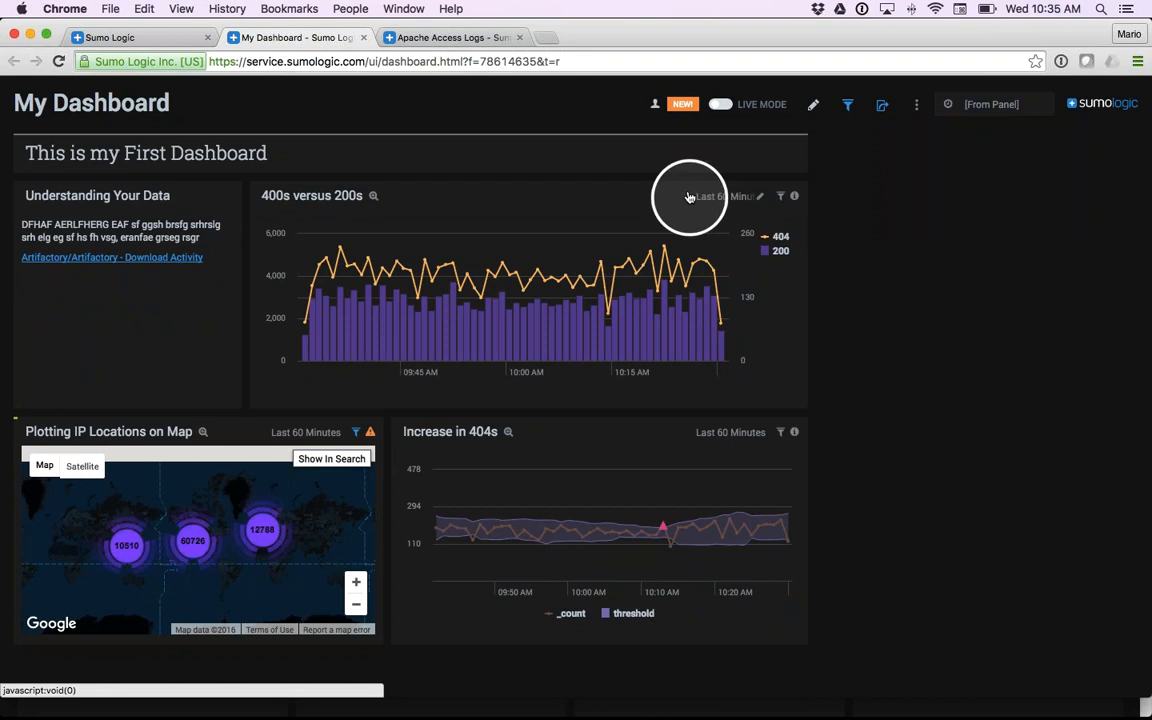
- Examine the content shared with the organization in the Library, including the trainer's own Org folder and its subfolders
click(139, 38)
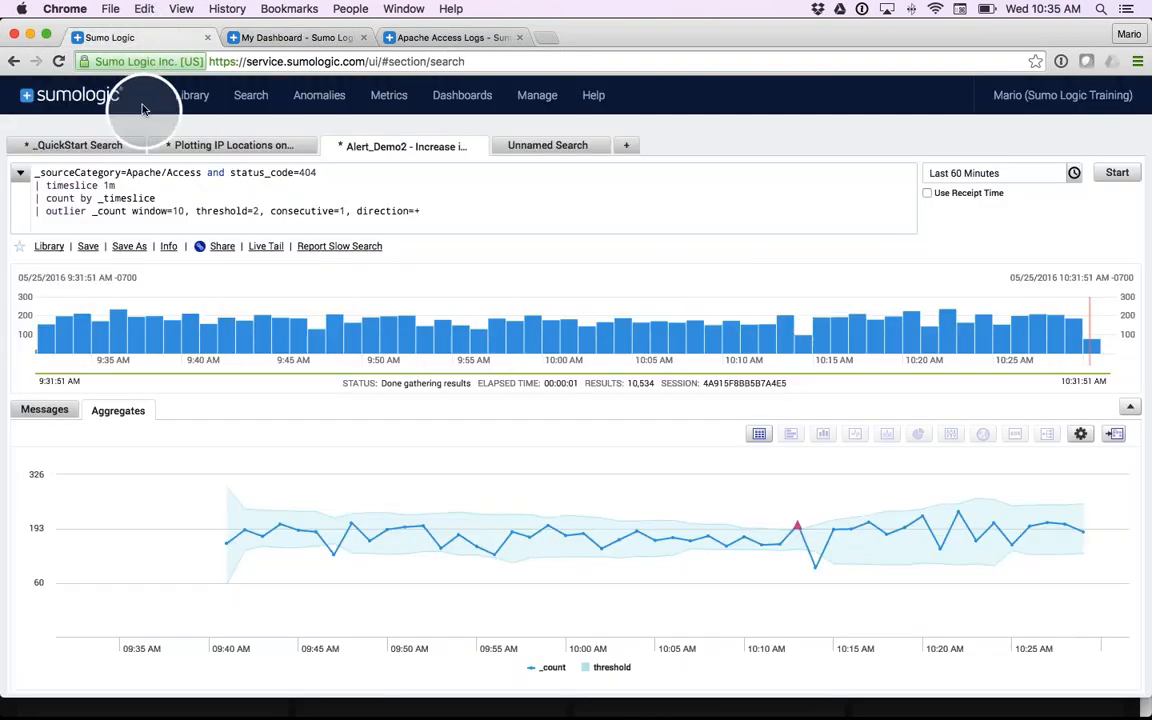
click(192, 97)
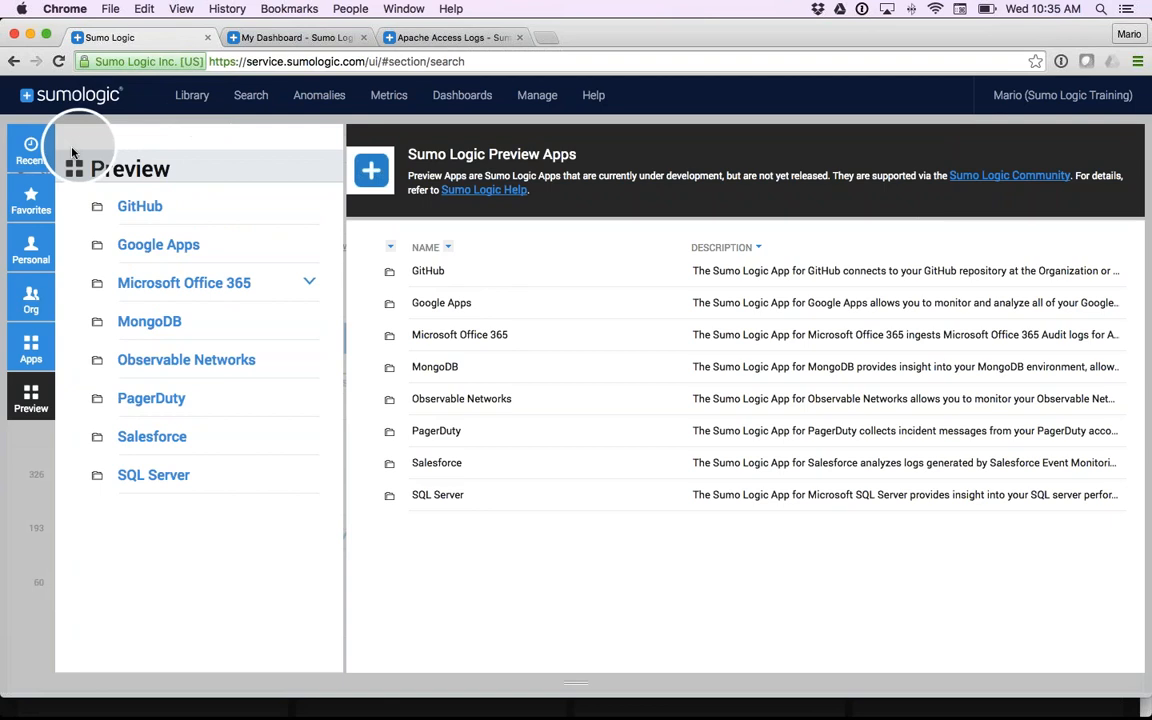
click(30, 300)
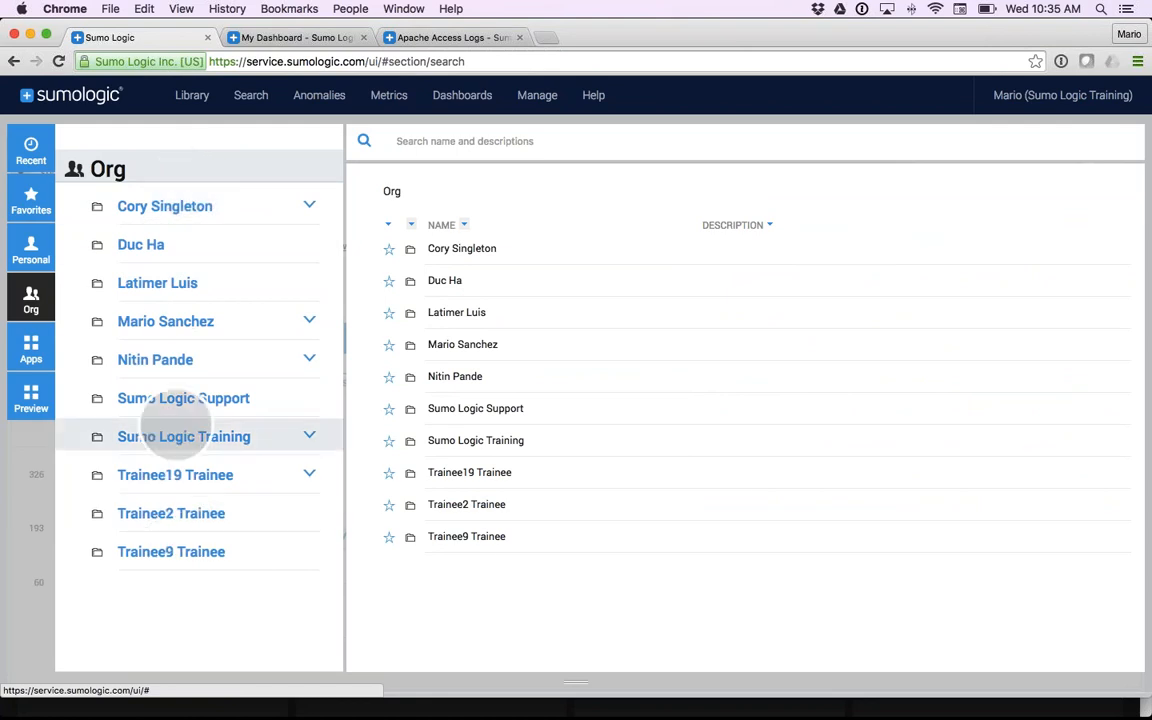
click(183, 325)
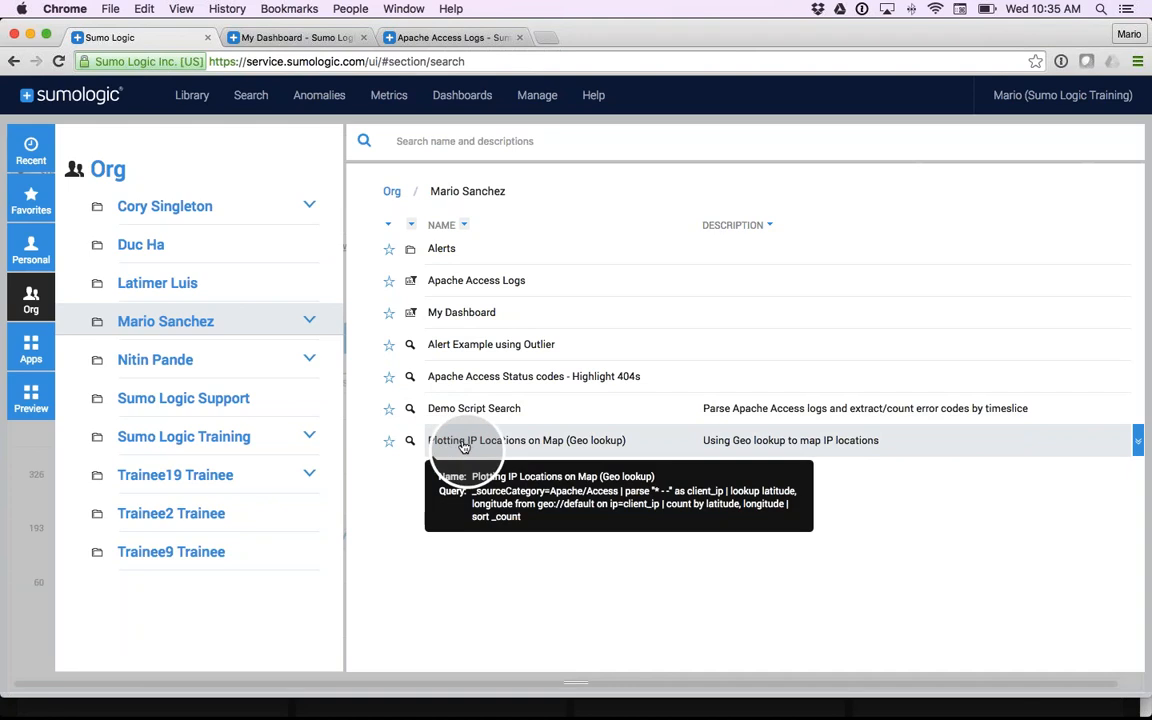
click(313, 322)
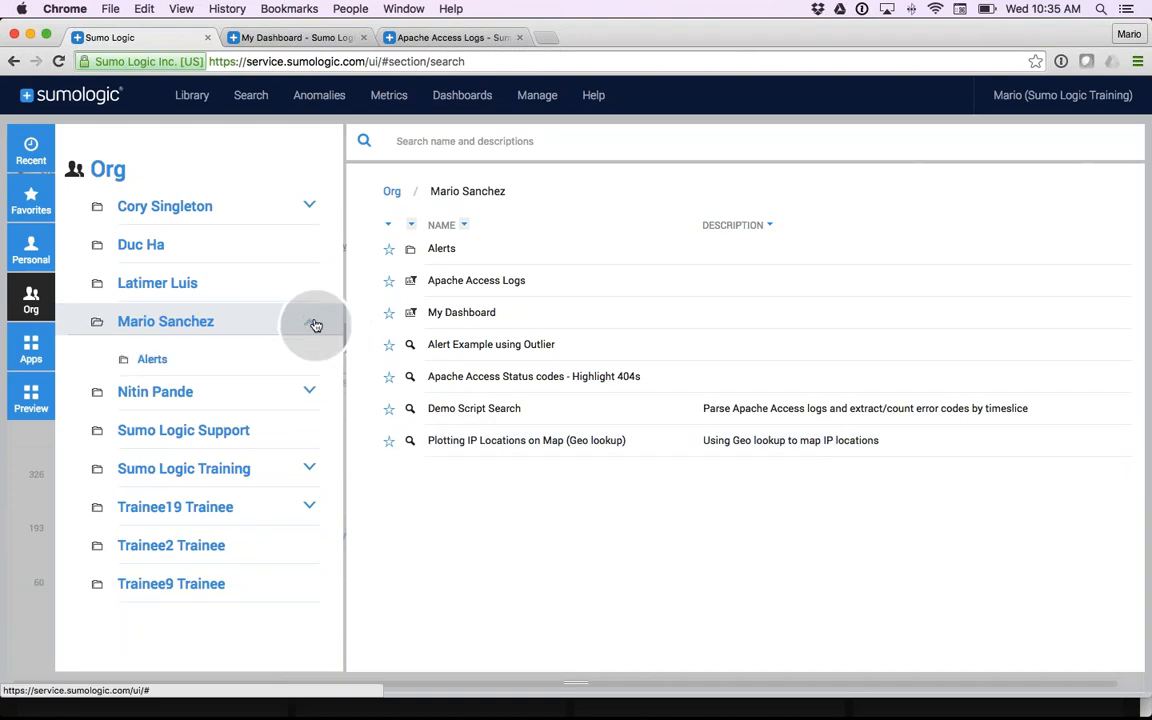
click(315, 325)
click(311, 323)
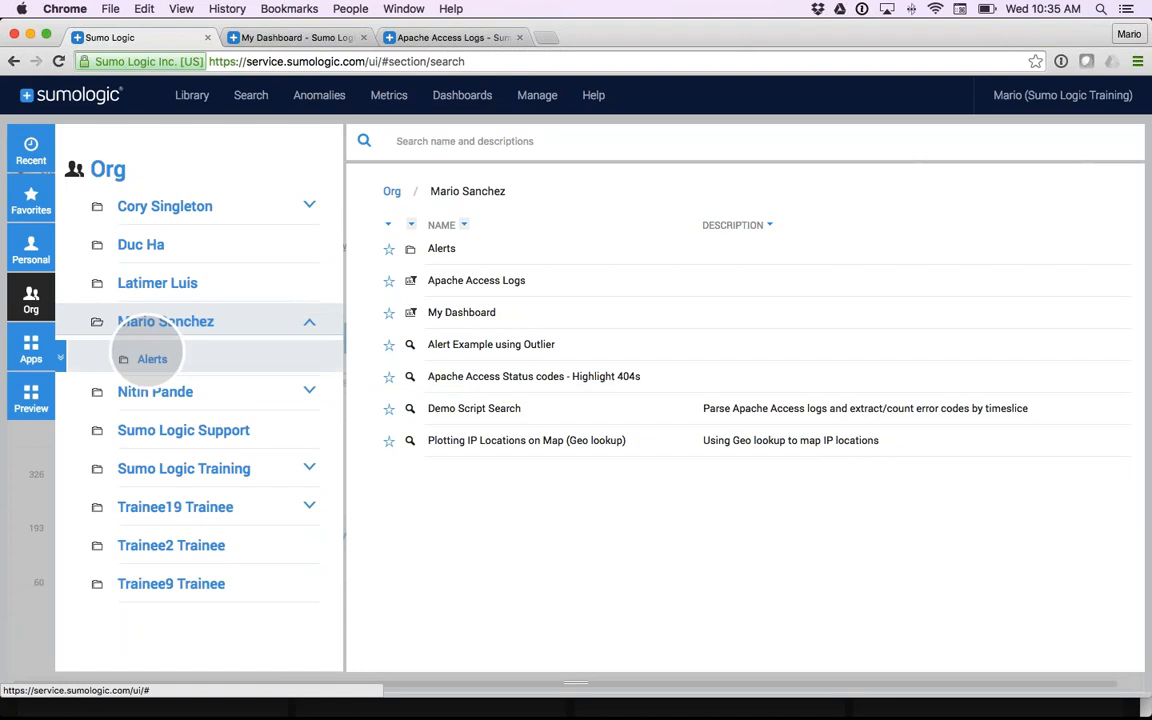
click(311, 323)
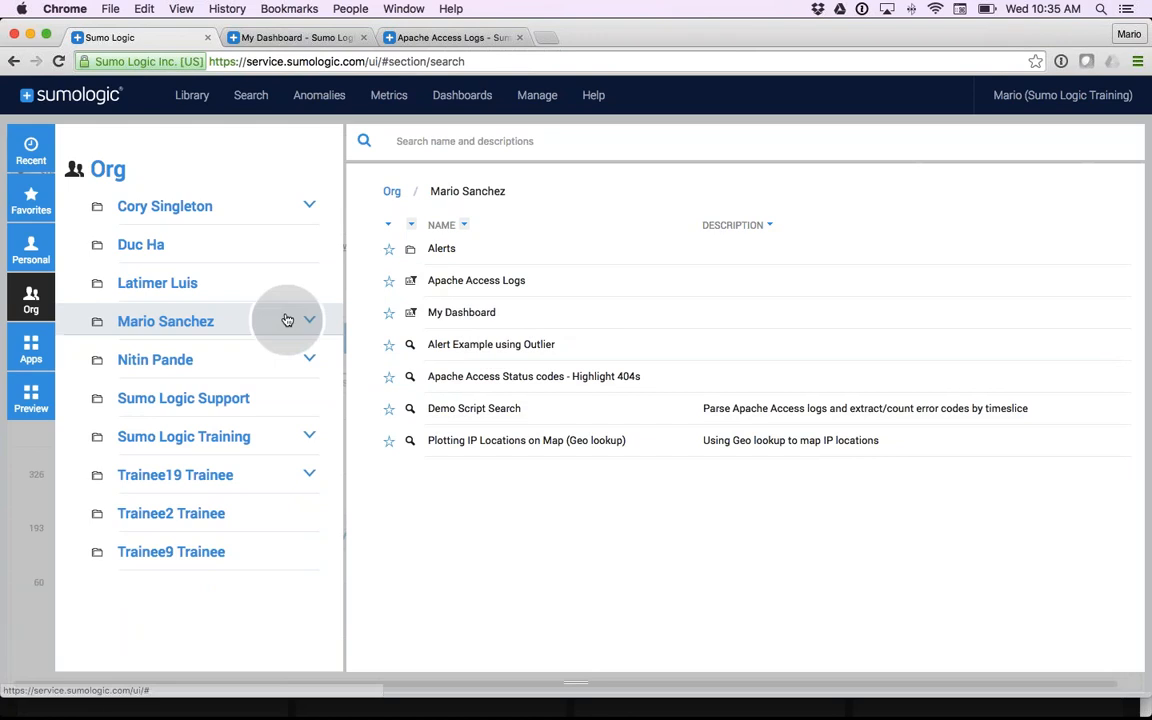
- Publish the Training folder from the Personal library to the organization under the name Training
click(31, 254)
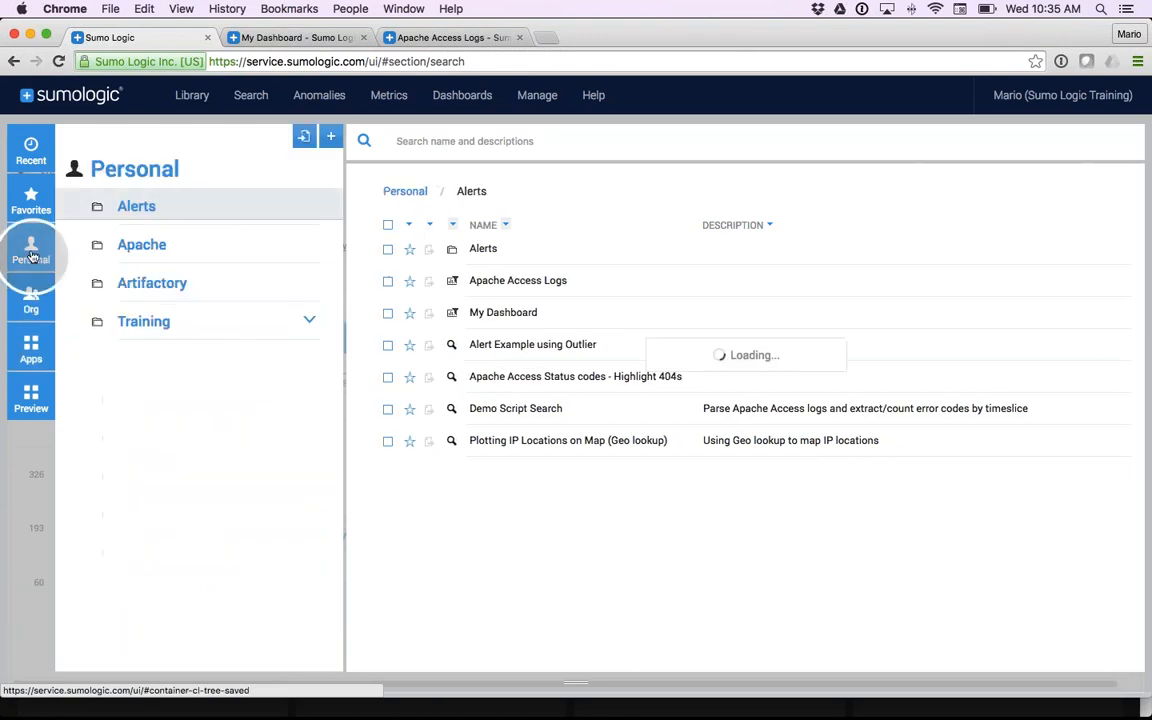
click(150, 325)
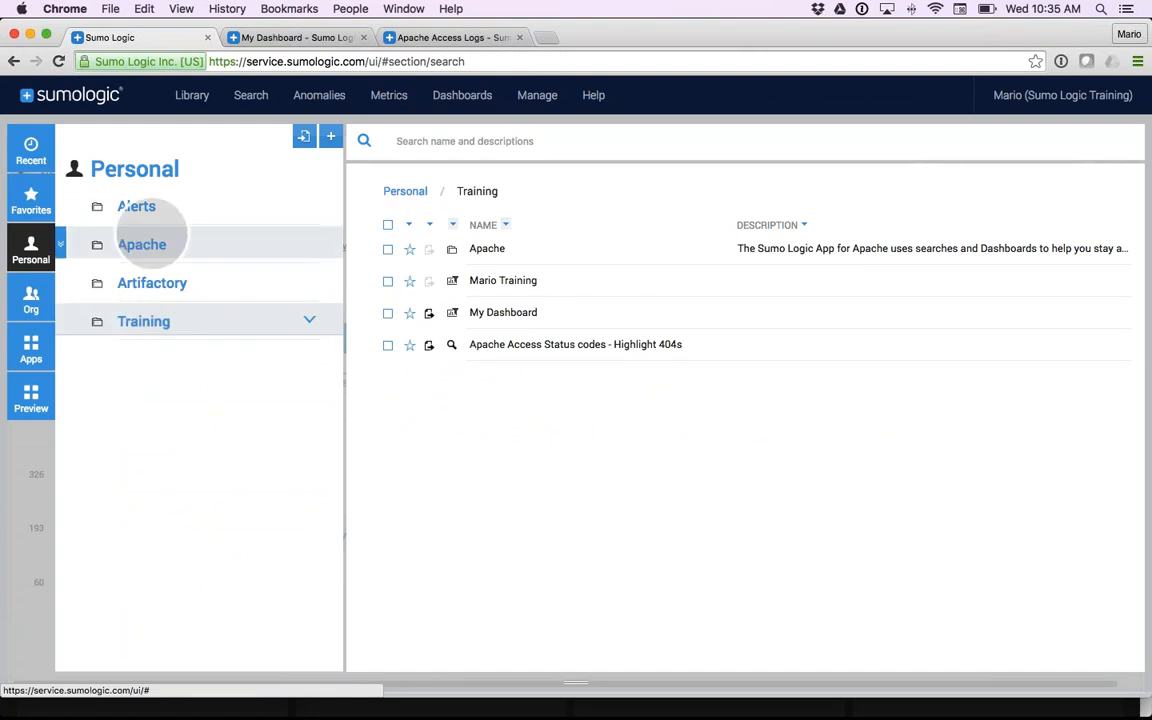
click(152, 168)
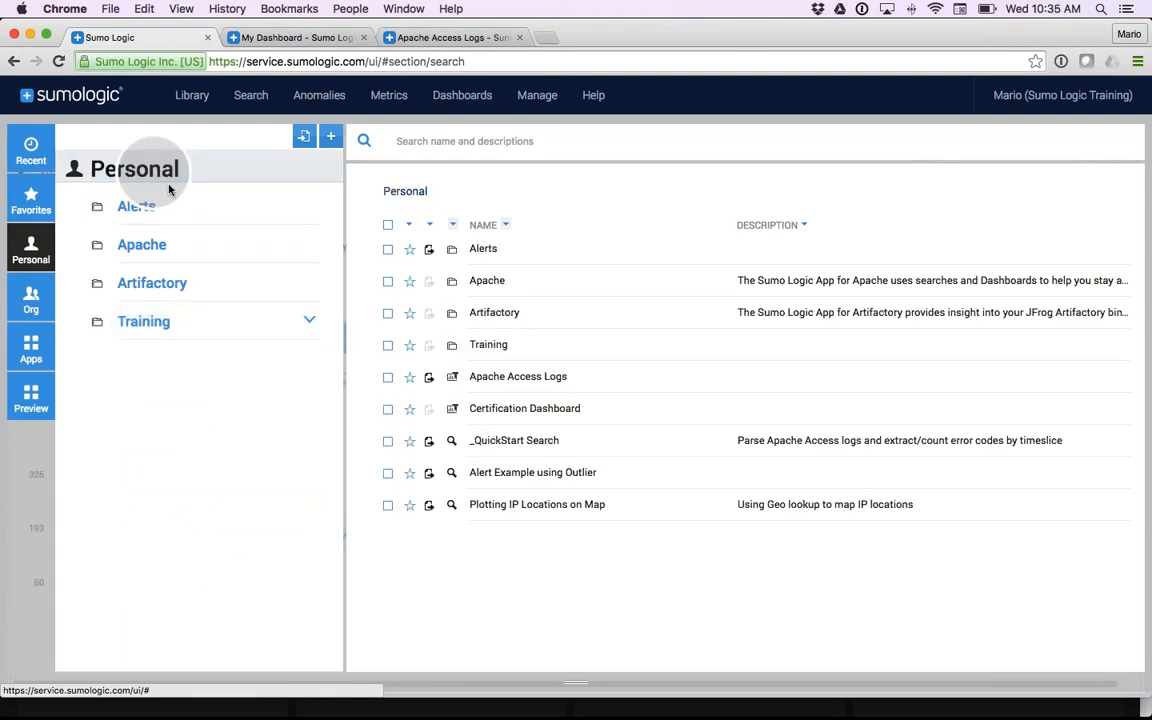
click(430, 349)
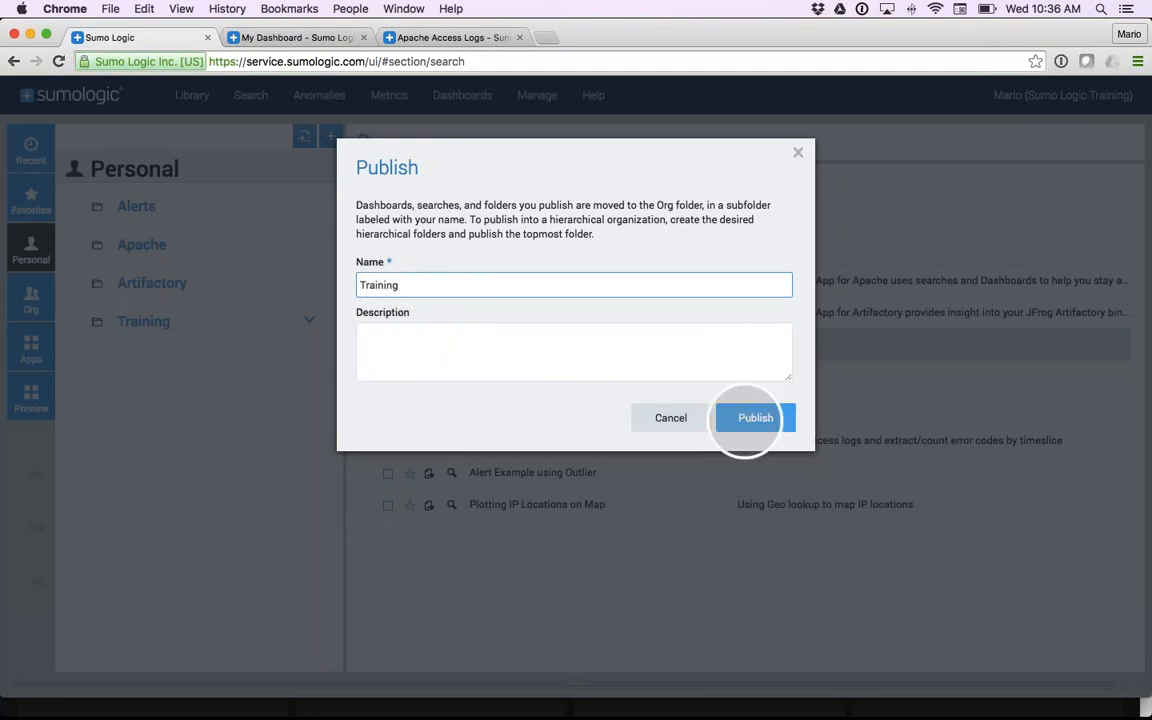
click(752, 417)
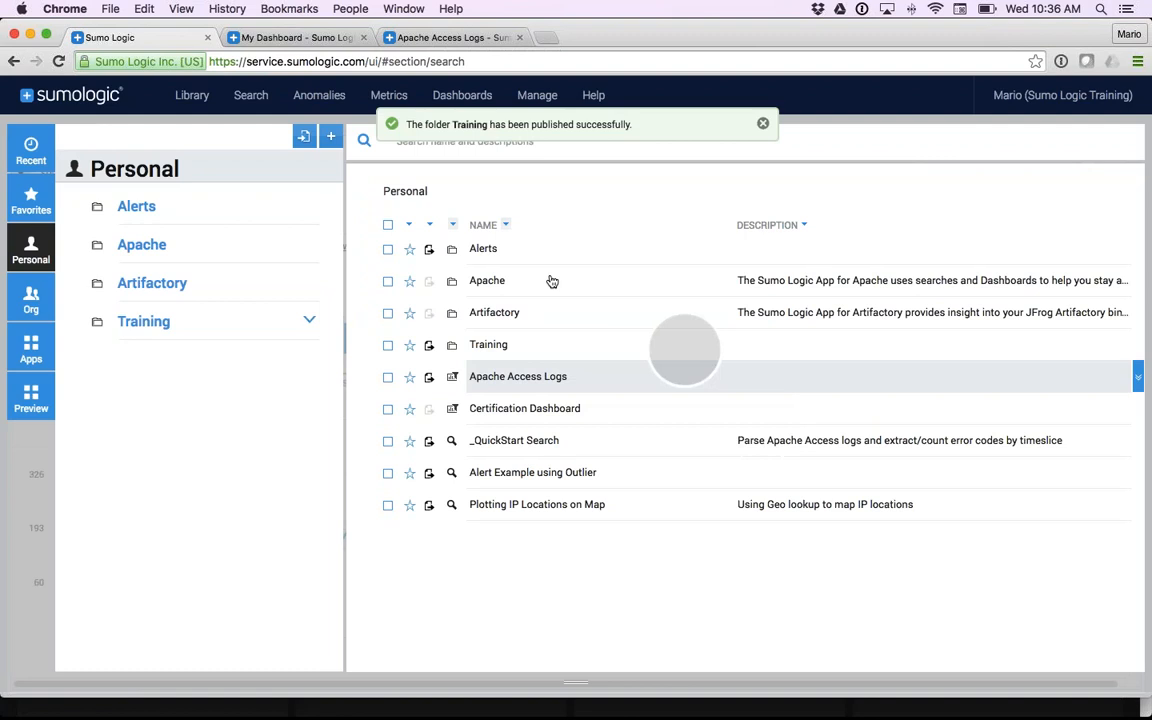
- View the contents of the published Training folder inside the trainer's Org folder
click(31, 309)
click(165, 321)
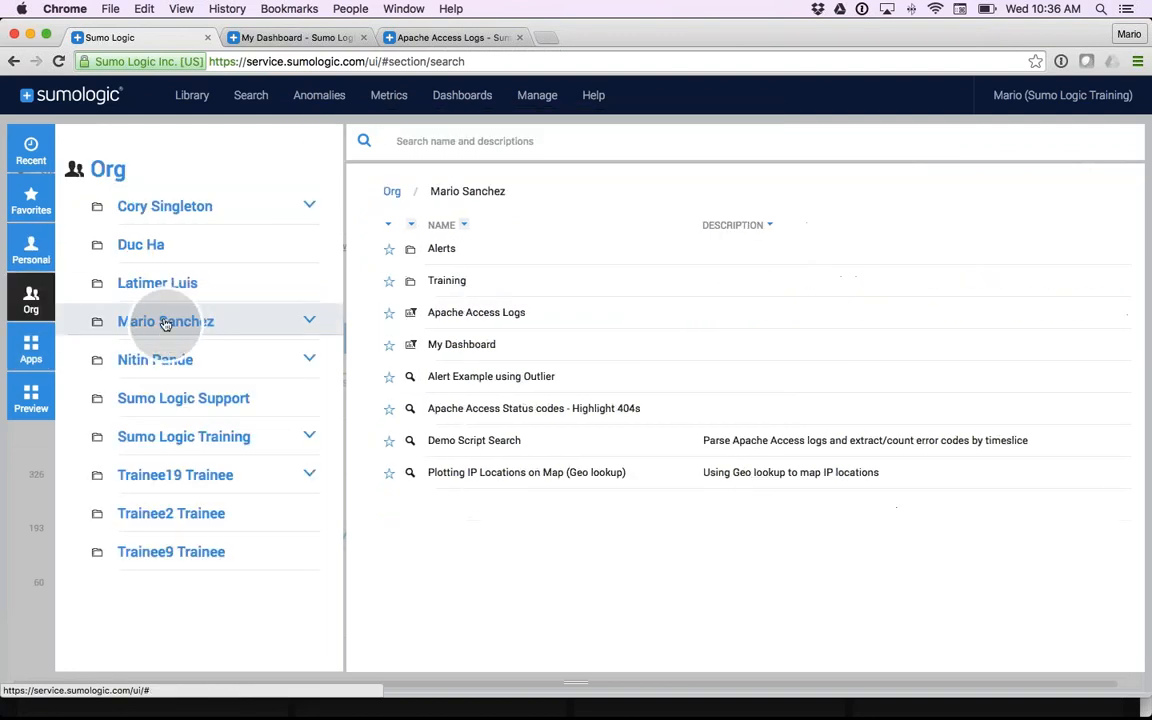
click(456, 283)
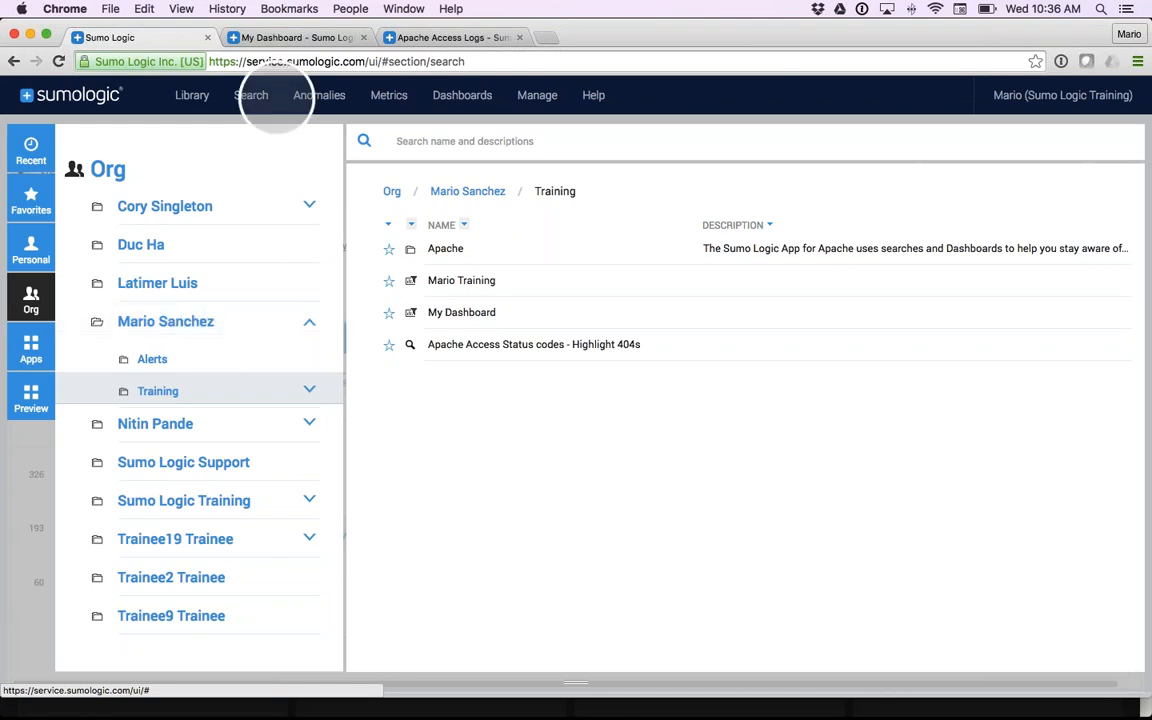
- Look through the Library's catalog of installable Apps and its list of Preview apps
click(192, 95)
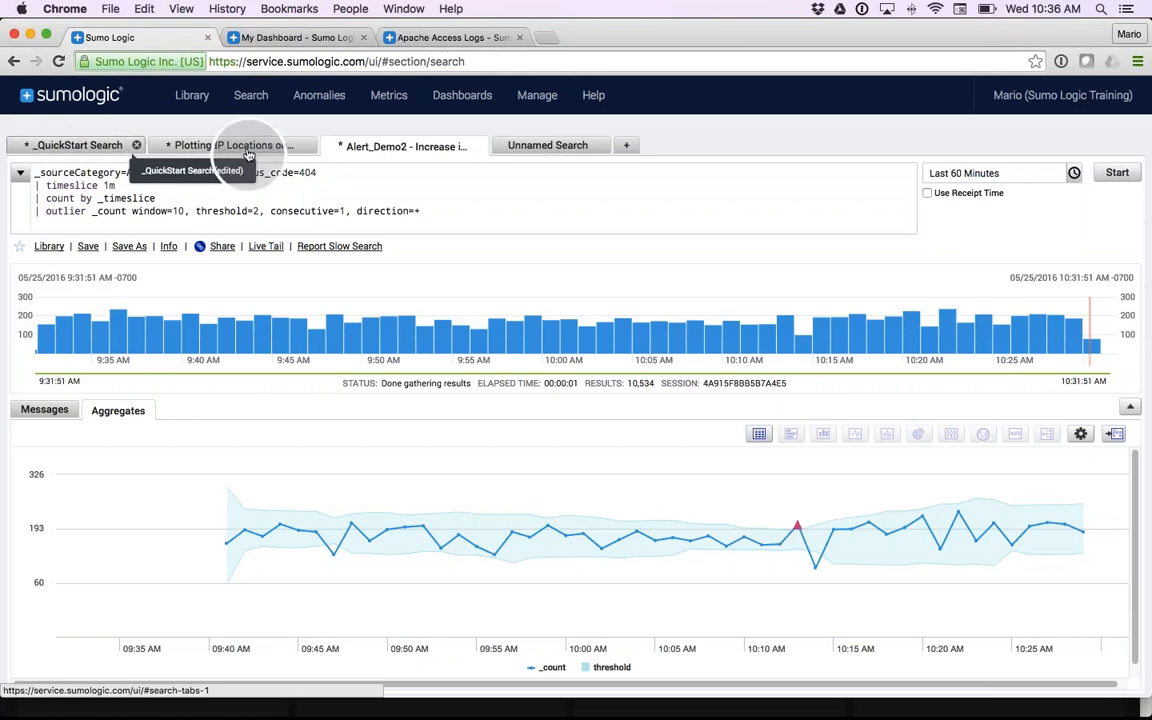
click(194, 100)
click(47, 274)
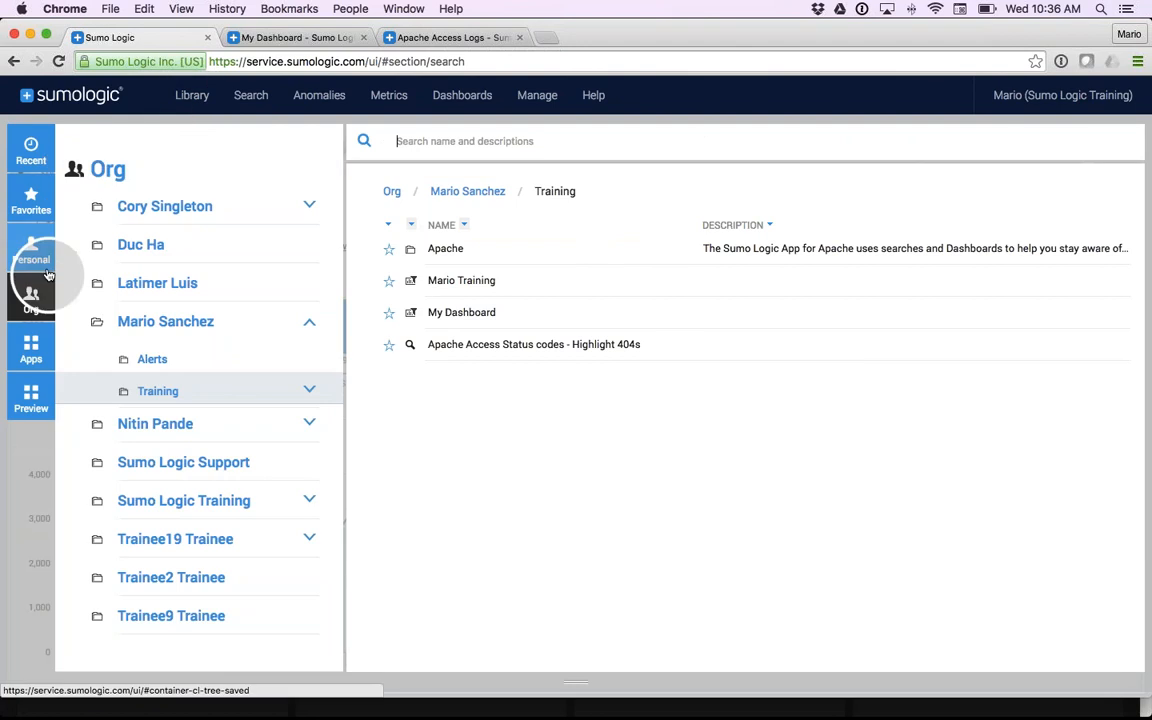
click(31, 347)
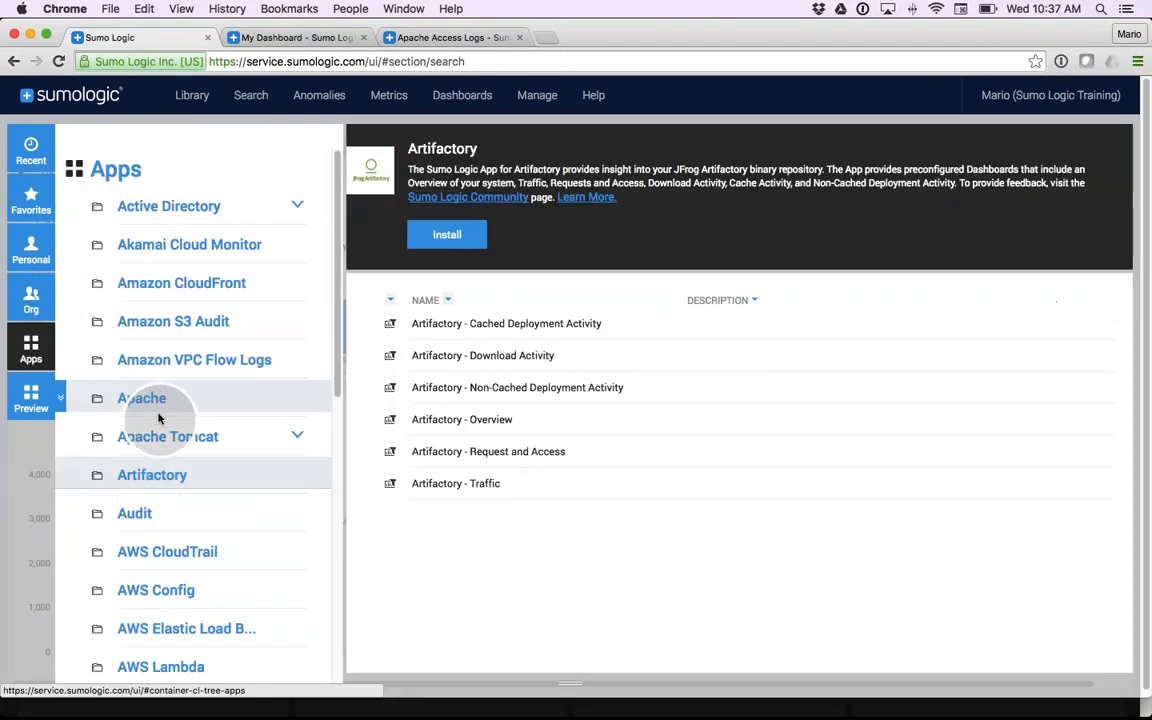
scroll(159, 417, down, 1)
scroll(158, 418, down, 10)
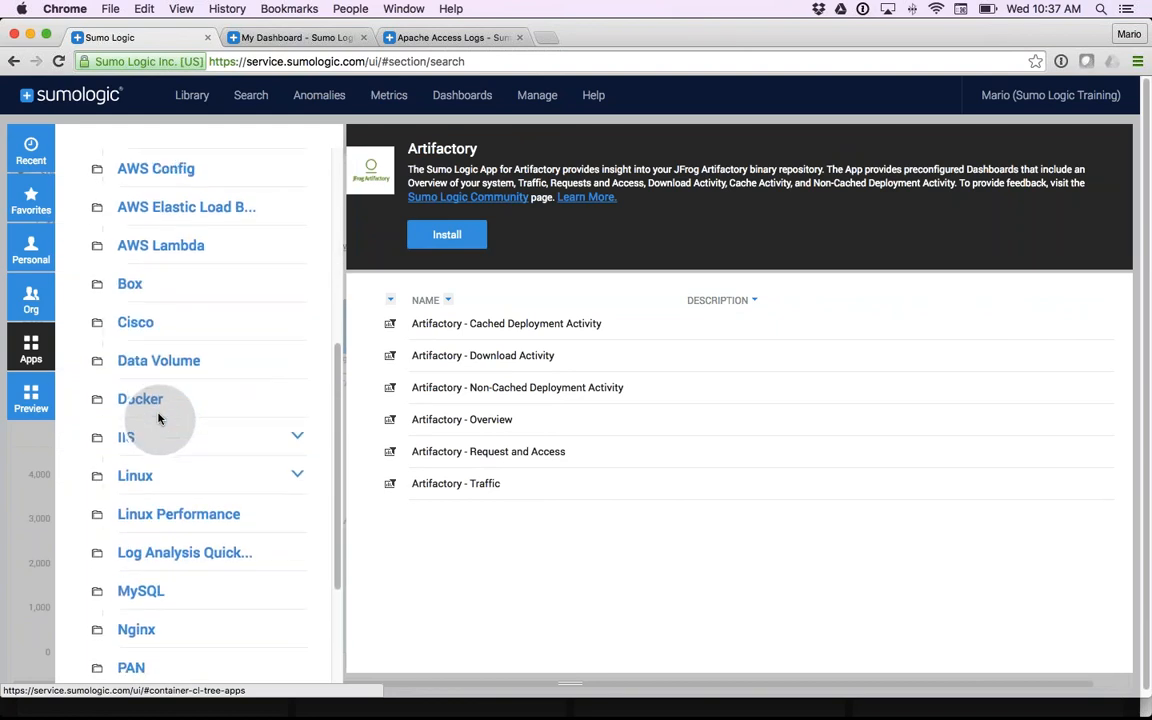
scroll(158, 418, down, 3)
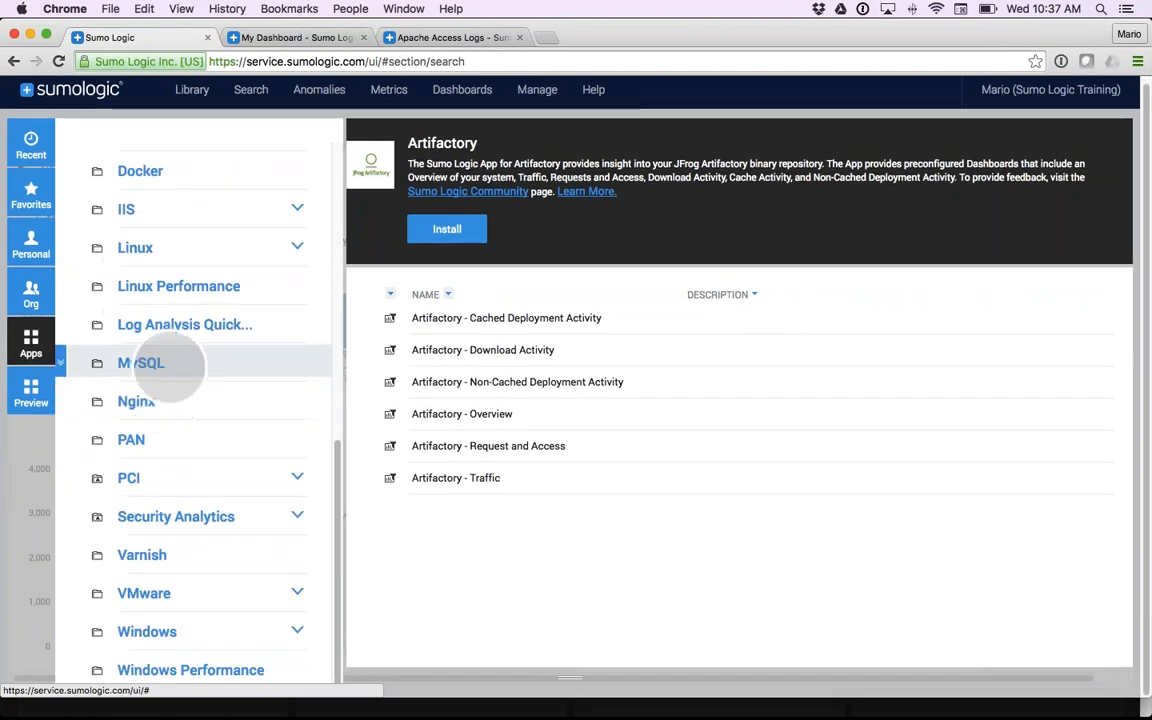
scroll(170, 366, up, 10)
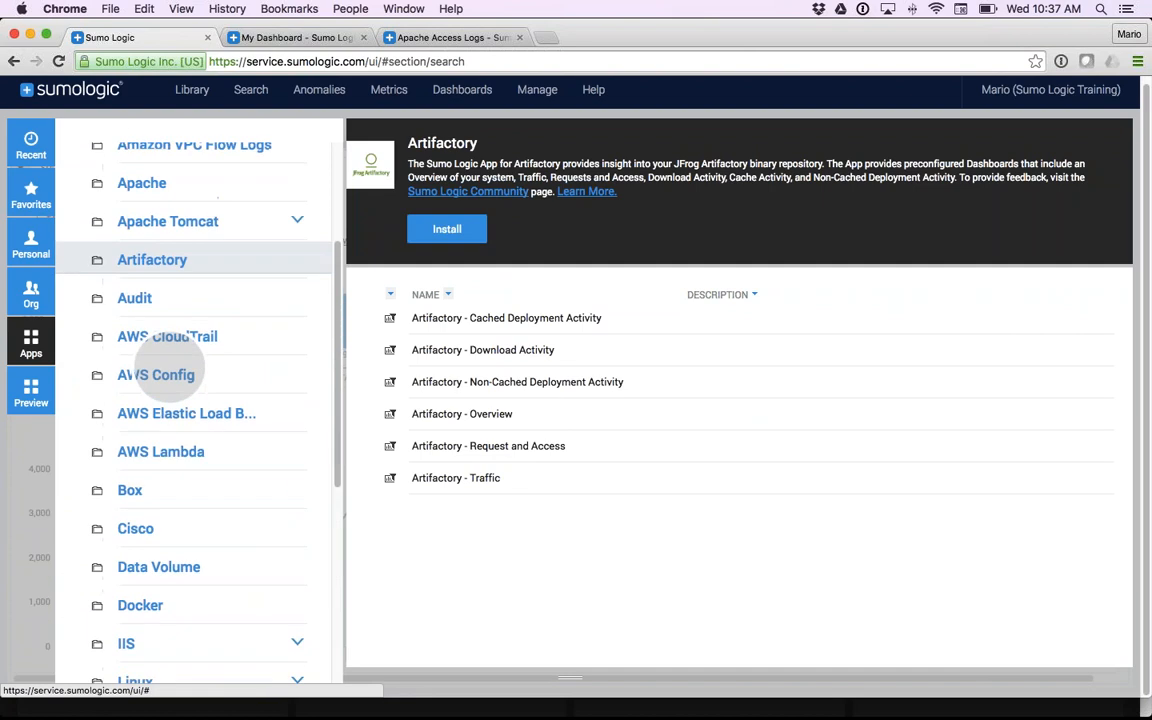
click(31, 400)
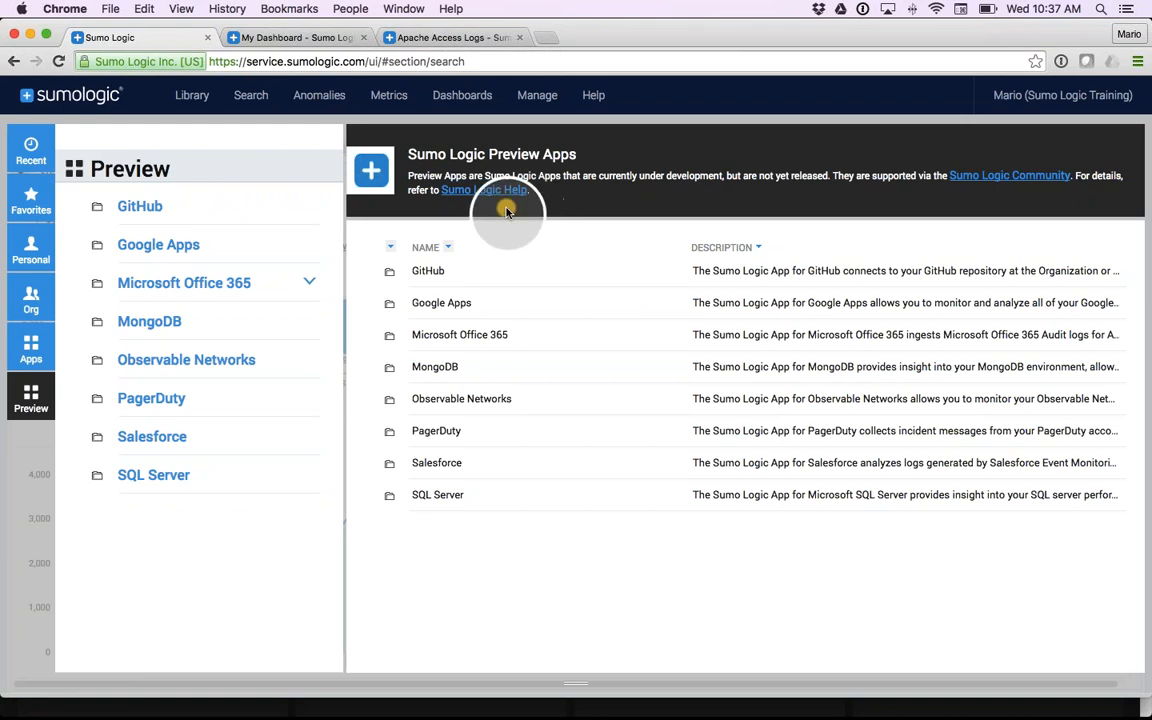
click(500, 228)
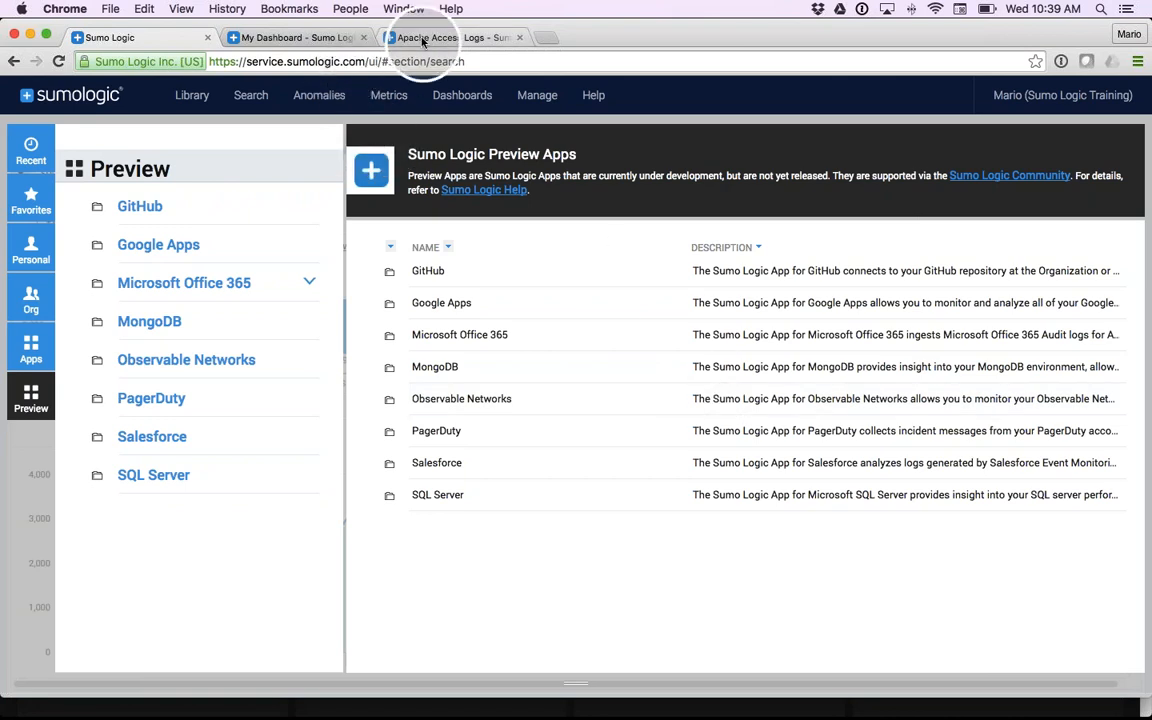
- Switch to the PowerPoint slide show at the Dashboard Features slide
key(super+Tab)
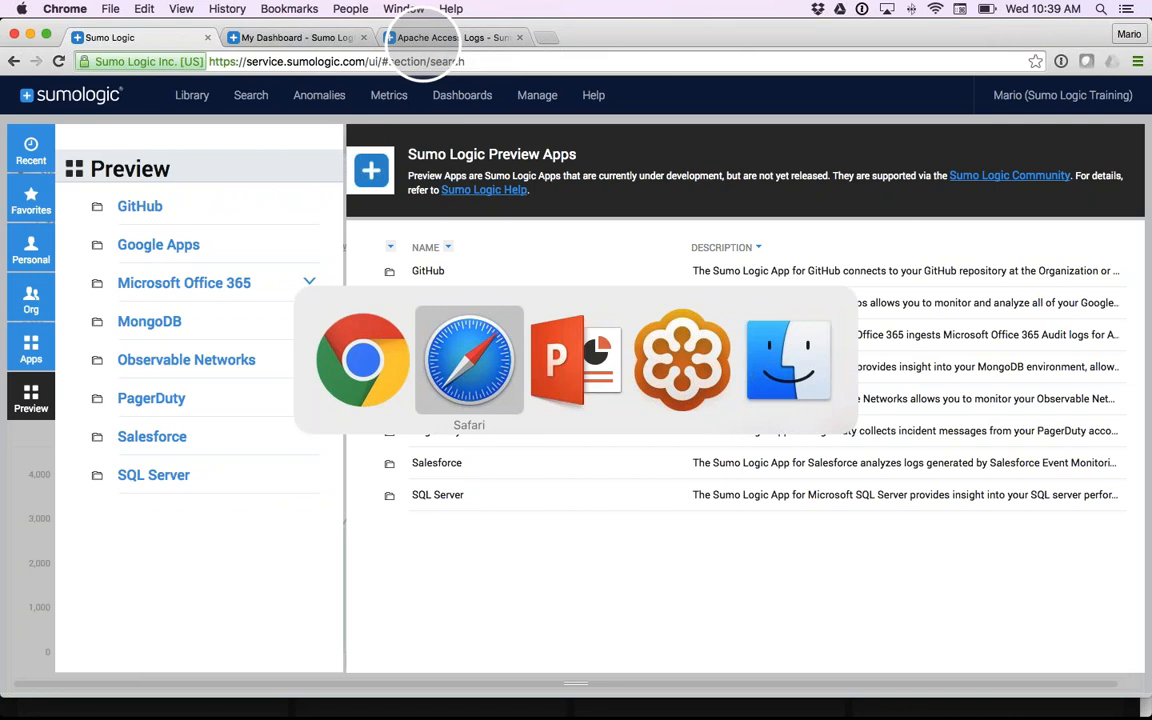
key(super+Tab)
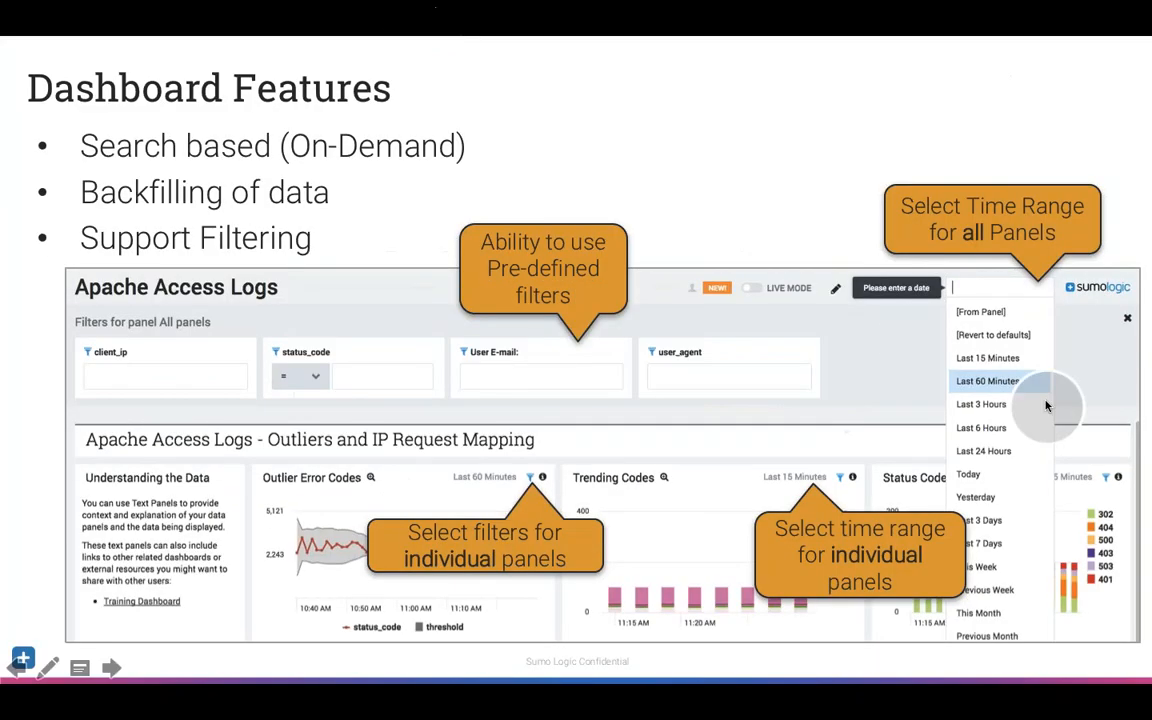